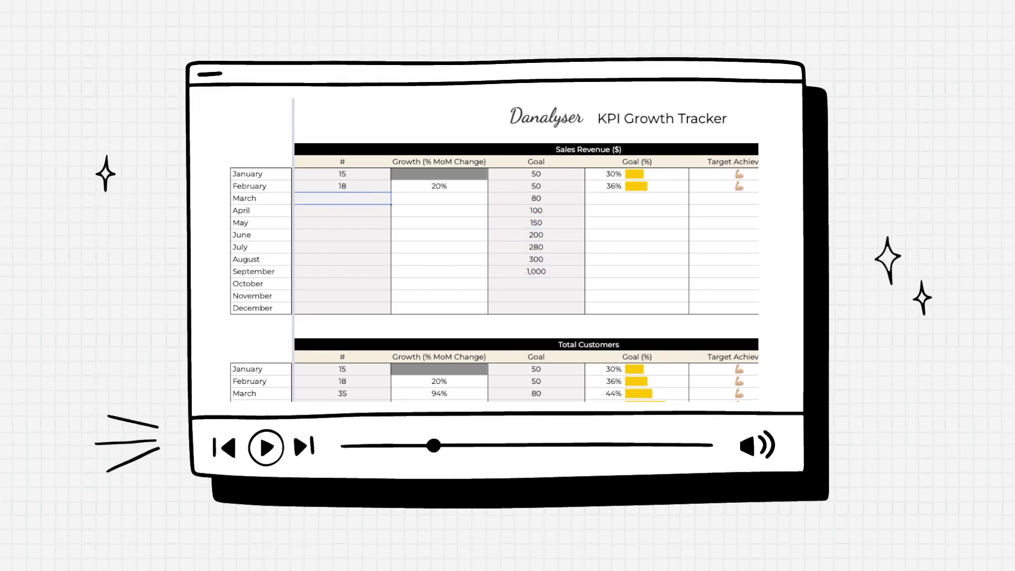
Enter monthly figures 35, 65, 100, 300 and 1,500 in the monthly tracker's # column
{"action": "type", "text": "35"}
{"action": "key", "text": "Return"}
{"action": "type", "text": "65"}
{"action": "key", "text": "Return"}
{"action": "type", "text": "100"}
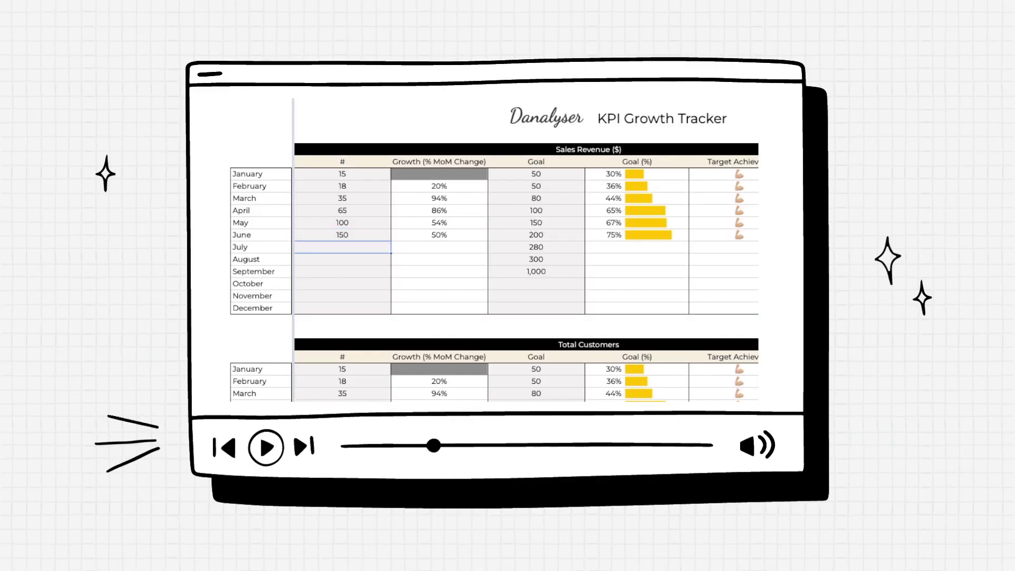
{"action": "key", "text": "Return"}
{"action": "type", "text": "300"}
{"action": "key", "text": "Return"}
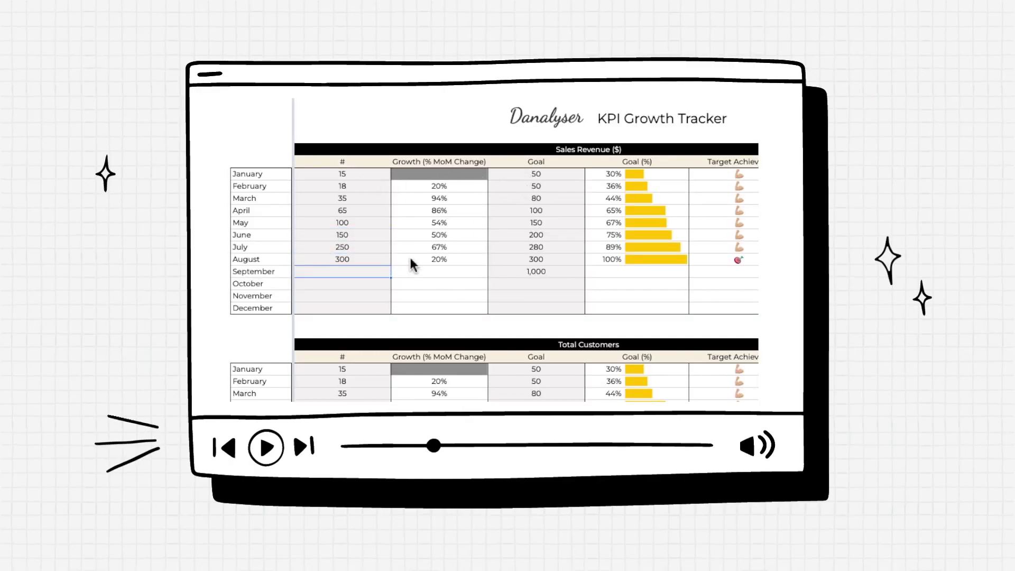
{"action": "type", "text": "1500"}
{"action": "key", "text": "Return"}
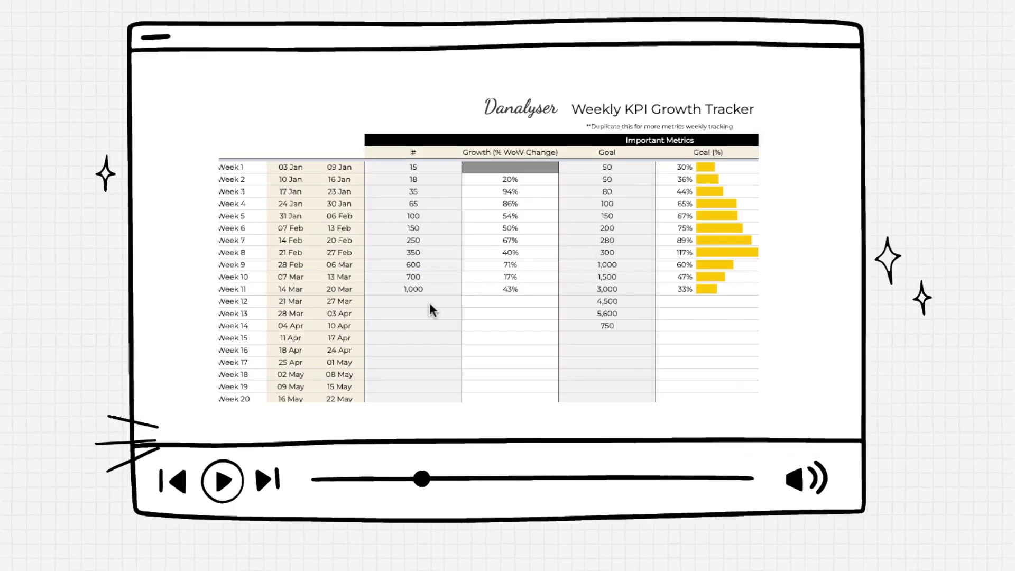
Enter weekly figures 500, 800 and 1,300 for weeks 12–14
{"action": "type", "text": "500"}
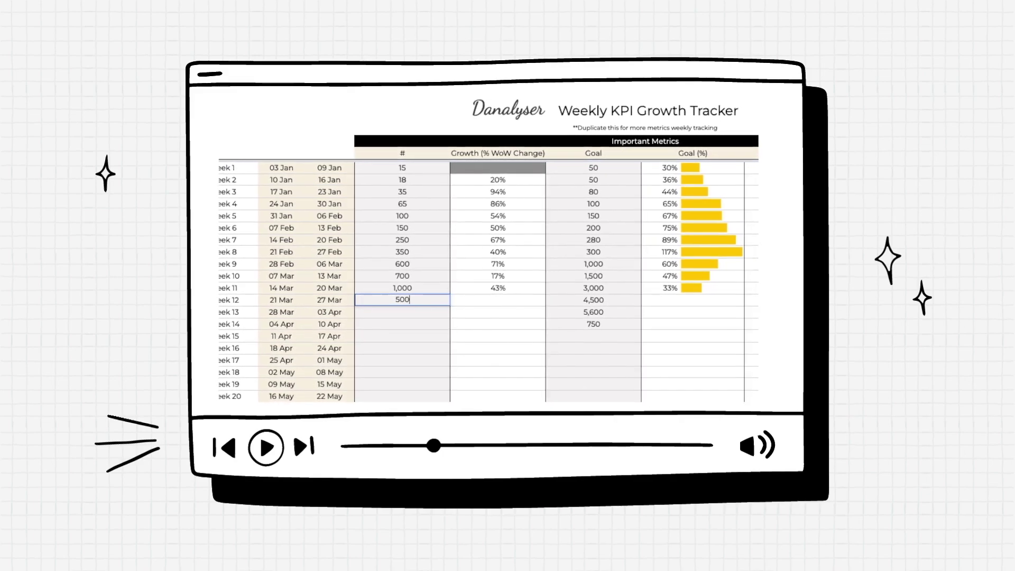
{"action": "key", "text": "Return"}
{"action": "type", "text": "800"}
{"action": "key", "text": "Return"}
{"action": "type", "text": "1300"}
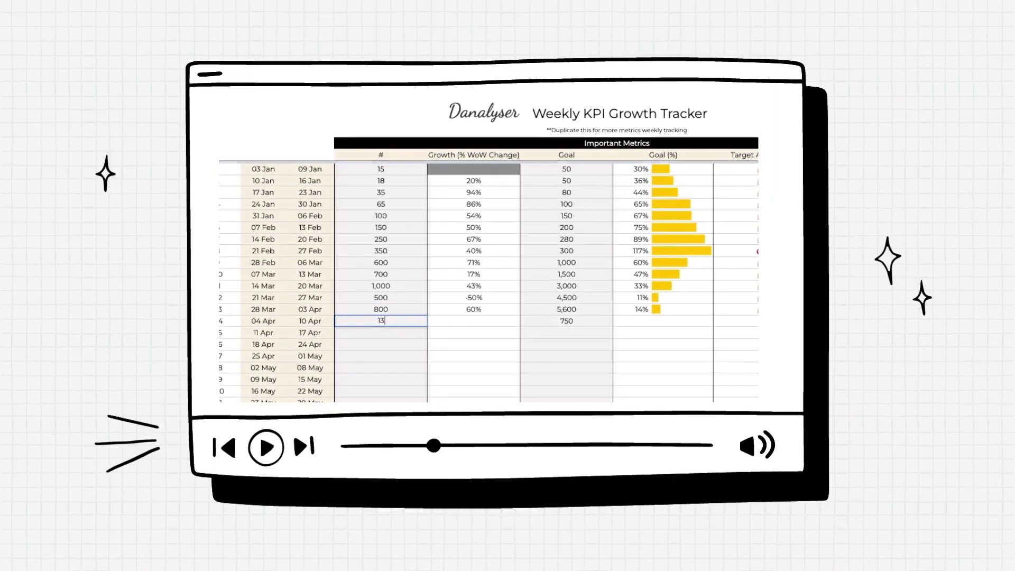
{"action": "key", "text": "Return"}
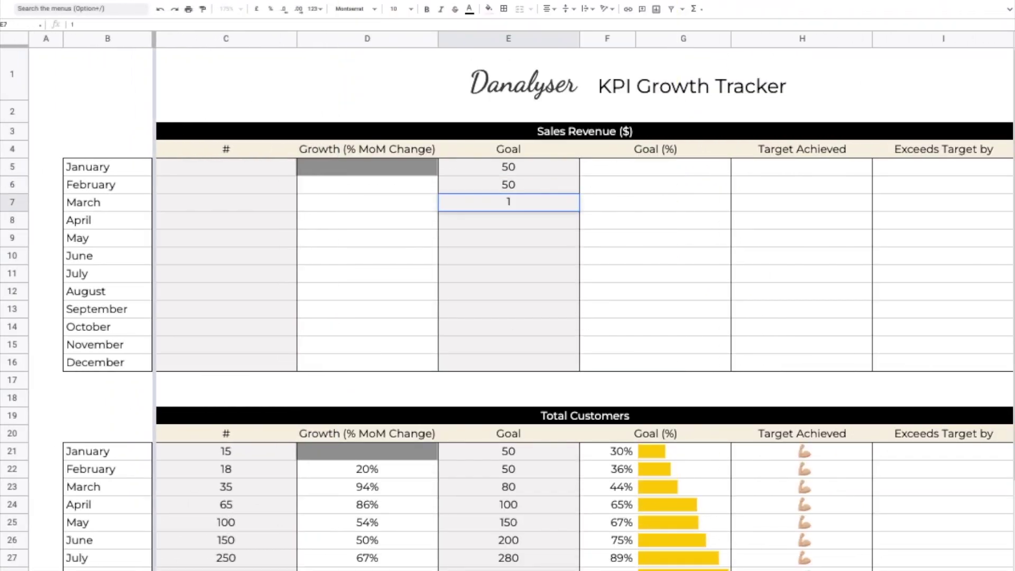
Set Sales Revenue goals for March–August to 80, 100, 150, 200, 280 and 300
{"action": "type", "text": "0"}
{"action": "key", "text": "Return"}
{"action": "type", "text": "100"}
{"action": "key", "text": "Return"}
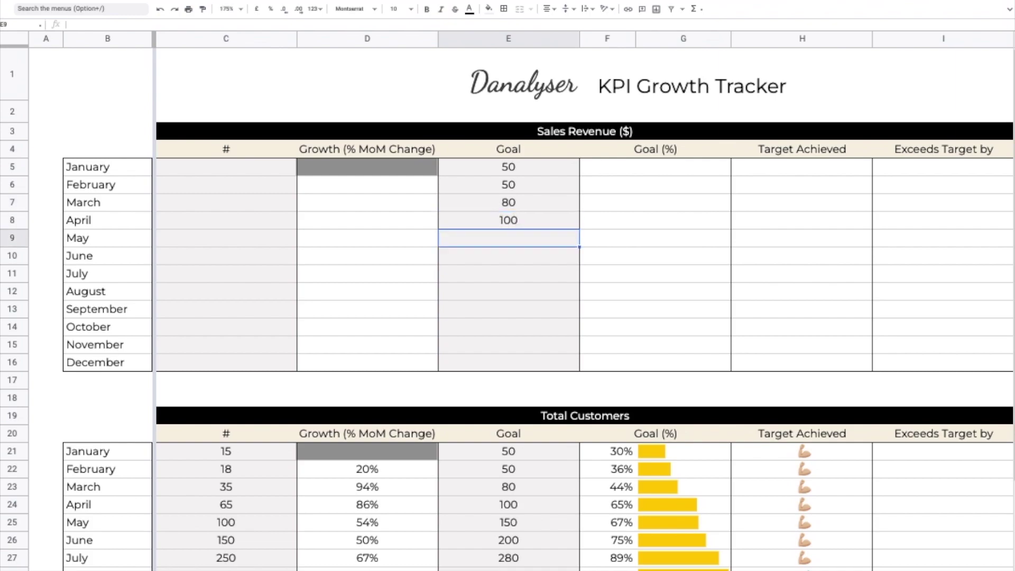
{"action": "type", "text": "150"}
{"action": "key", "text": "Return"}
{"action": "type", "text": "200"}
{"action": "key", "text": "Return"}
{"action": "type", "text": "280"}
{"action": "key", "text": "Return"}
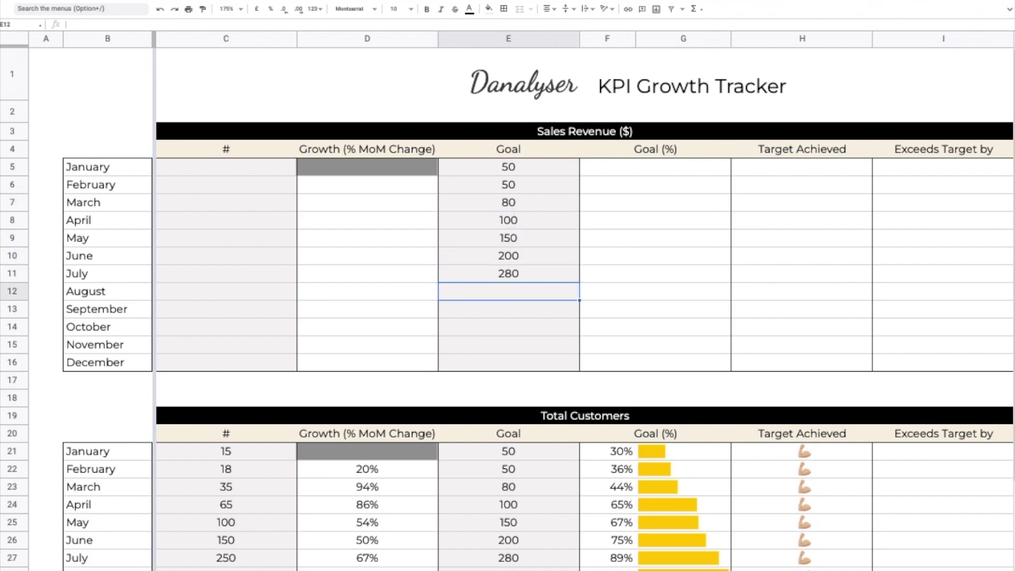
{"action": "type", "text": "300"}
{"action": "key", "text": "Return"}
{"action": "key", "text": "Return"}
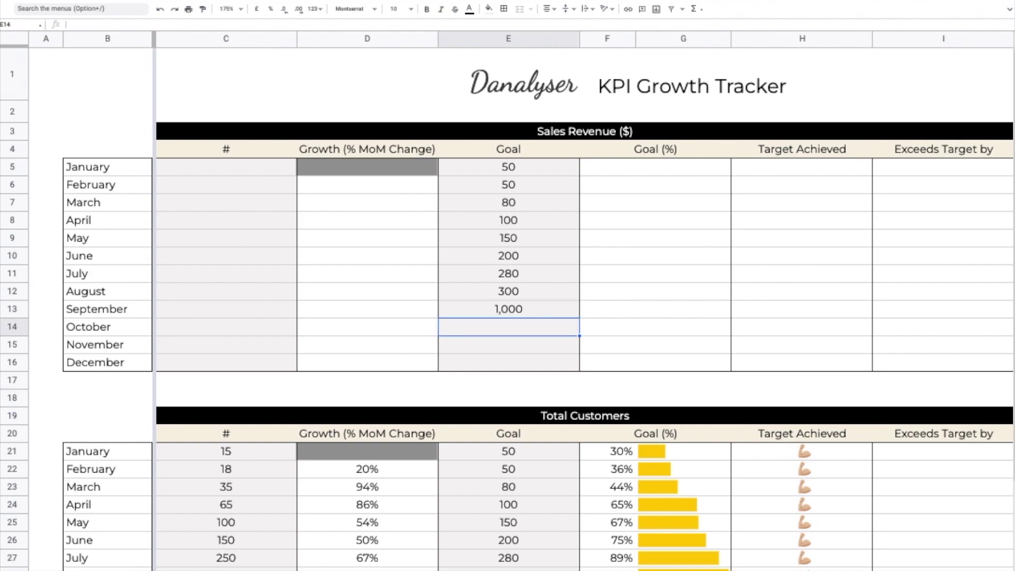
Enter January–August figures 15, 18, 35, 65, 100, 150, 250 and 300 starting at C5
{"action": "left_click", "coordinate": [259, 184]}
{"action": "type", "text": "15"}
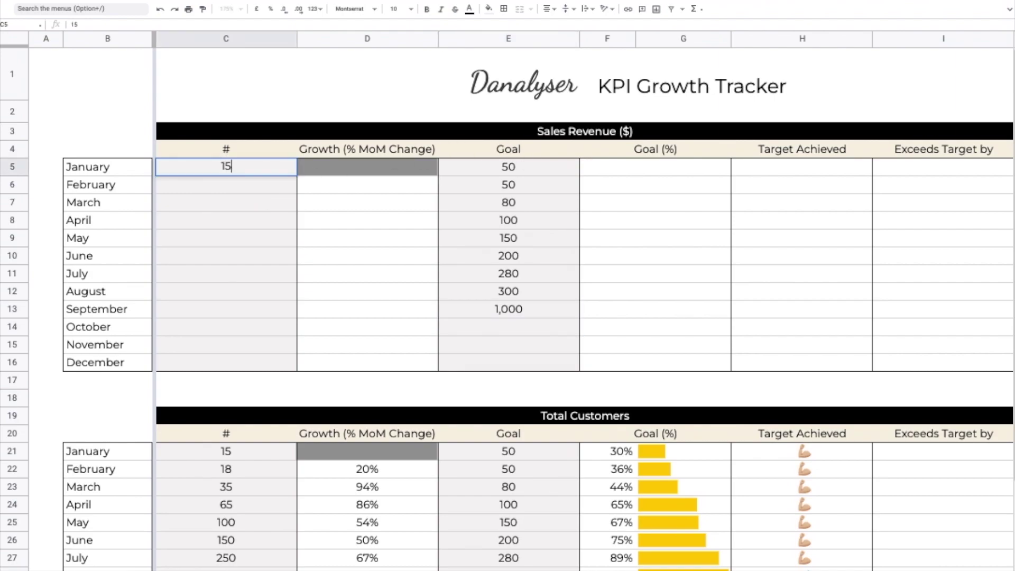
{"action": "key", "text": "Return"}
{"action": "type", "text": "18"}
{"action": "key", "text": "Return"}
{"action": "type", "text": "35"}
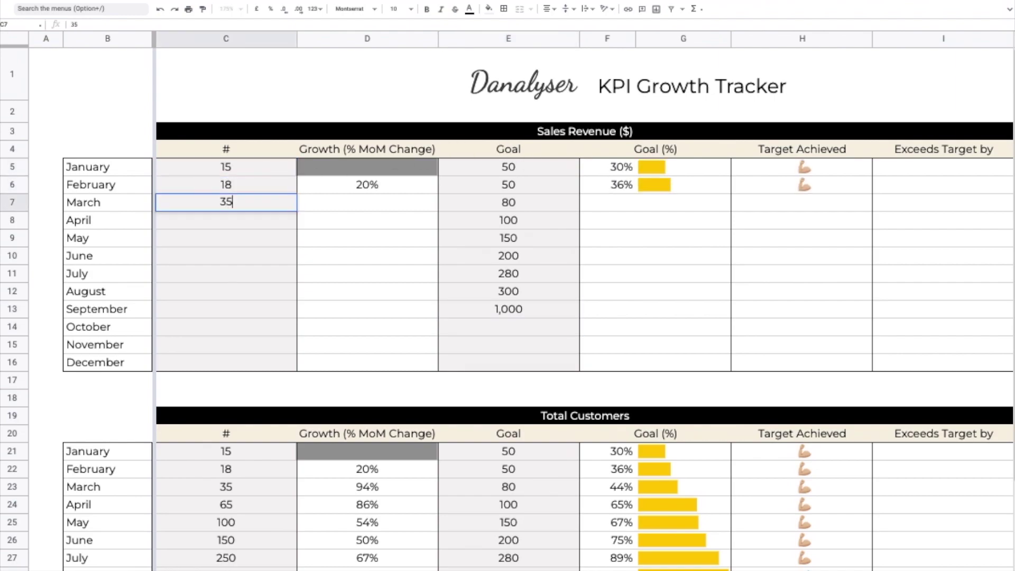
{"action": "key", "text": "Return"}
{"action": "type", "text": "65"}
{"action": "key", "text": "Return"}
{"action": "type", "text": "100"}
{"action": "key", "text": "Return"}
{"action": "type", "text": "1"}
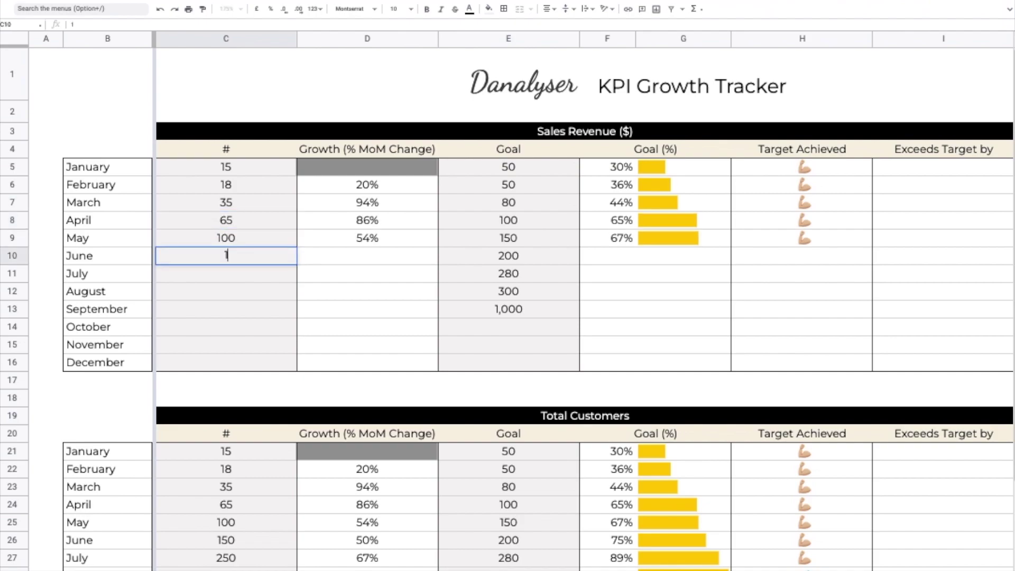
{"action": "type", "text": "50"}
{"action": "key", "text": "Return"}
{"action": "type", "text": "250"}
{"action": "key", "text": "Return"}
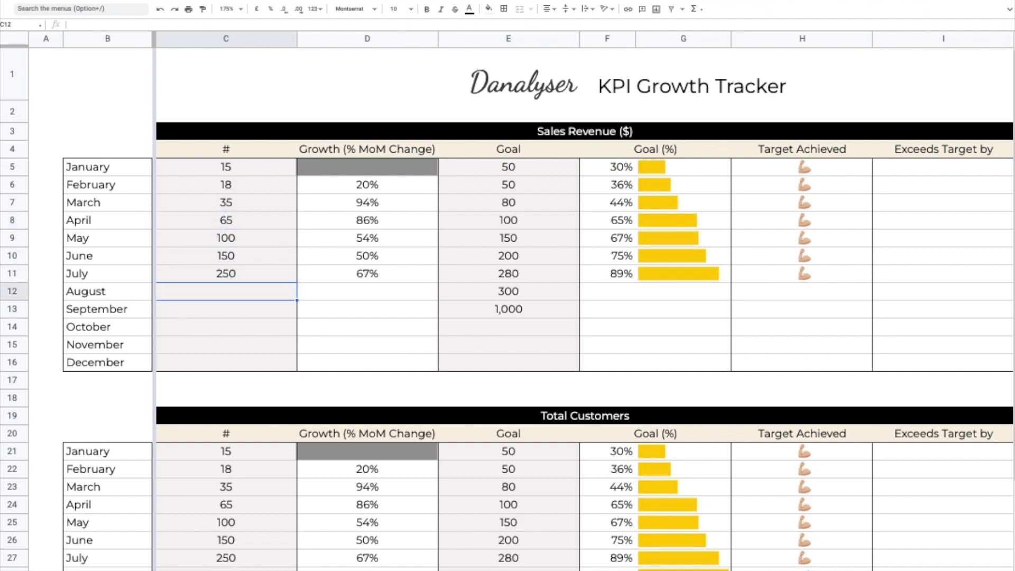
{"action": "type", "text": "300"}
{"action": "key", "text": "Return"}
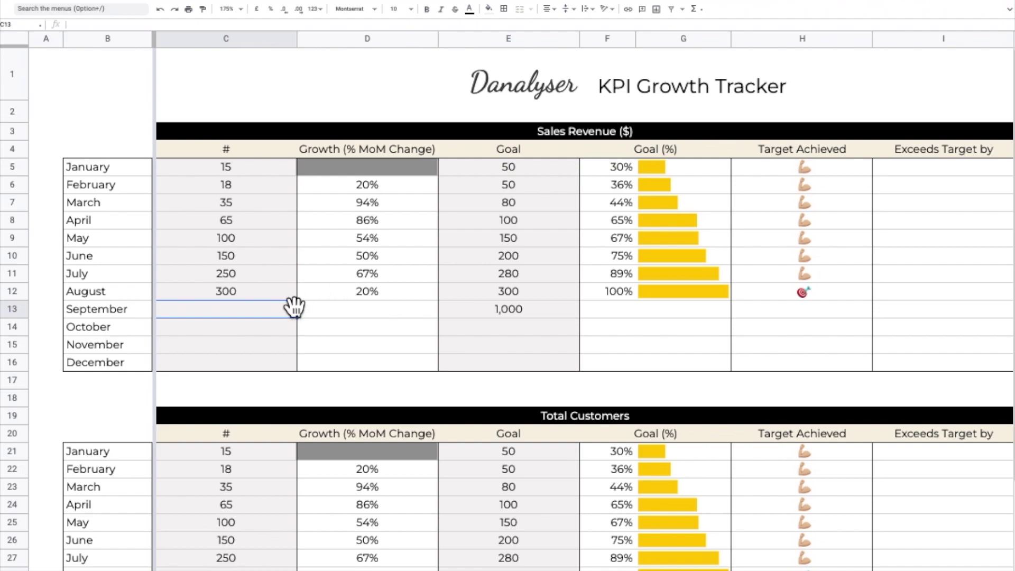
Enter 1,500 for September, then 500, 800 and 1,300 for Weeks 12–14
{"action": "type", "text": "1500"}
{"action": "key", "text": "Return"}
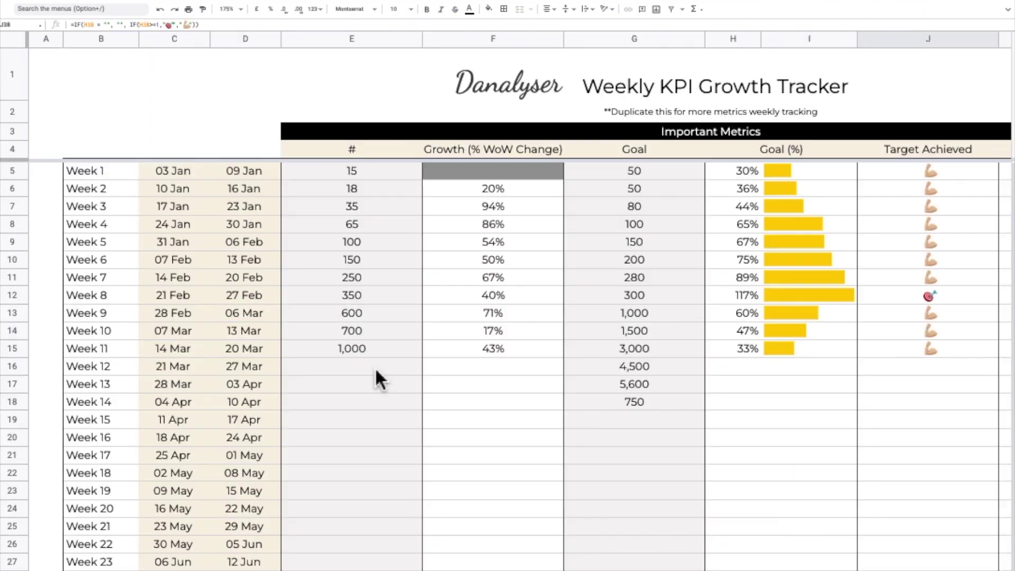
{"action": "type", "text": "500"}
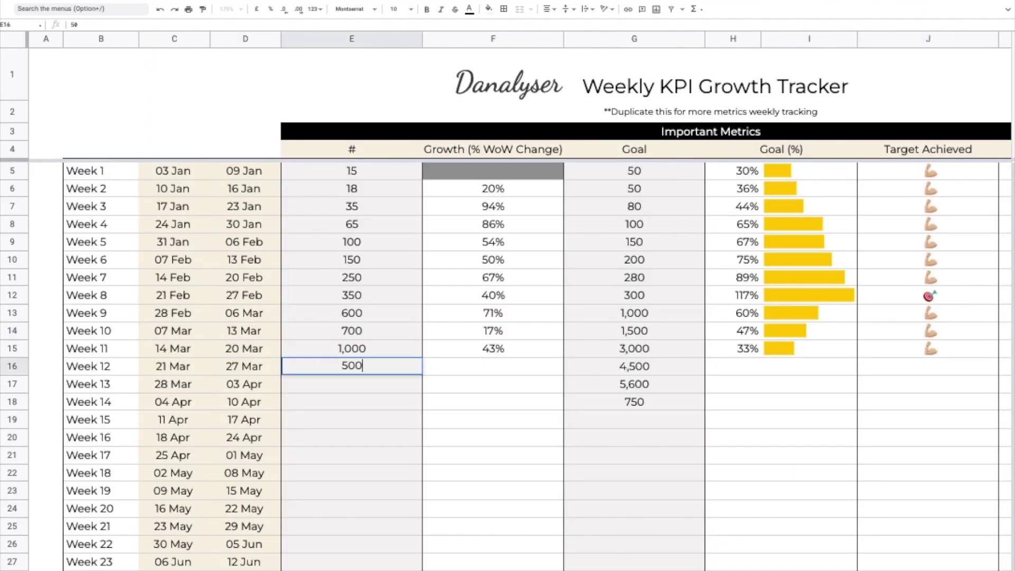
{"action": "key", "text": "Return"}
{"action": "type", "text": "800"}
{"action": "key", "text": "Return"}
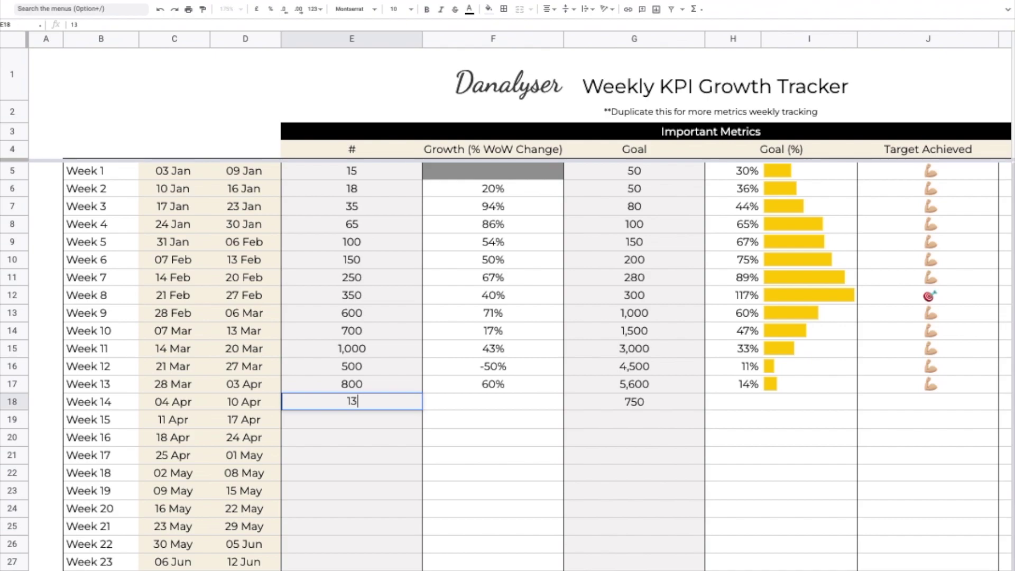
{"action": "key", "text": "Return"}
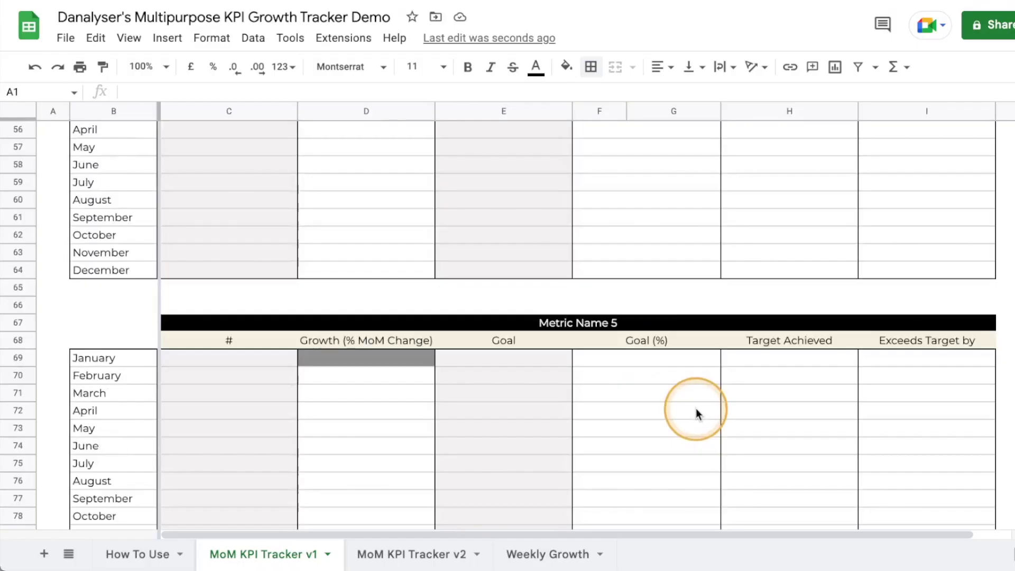
Select rows 82–92 and insert 11 blank rows below the Metric Name 5 table
{"action": "scroll", "coordinate": [695, 415], "scroll_direction": "up", "scroll_amount": 10}
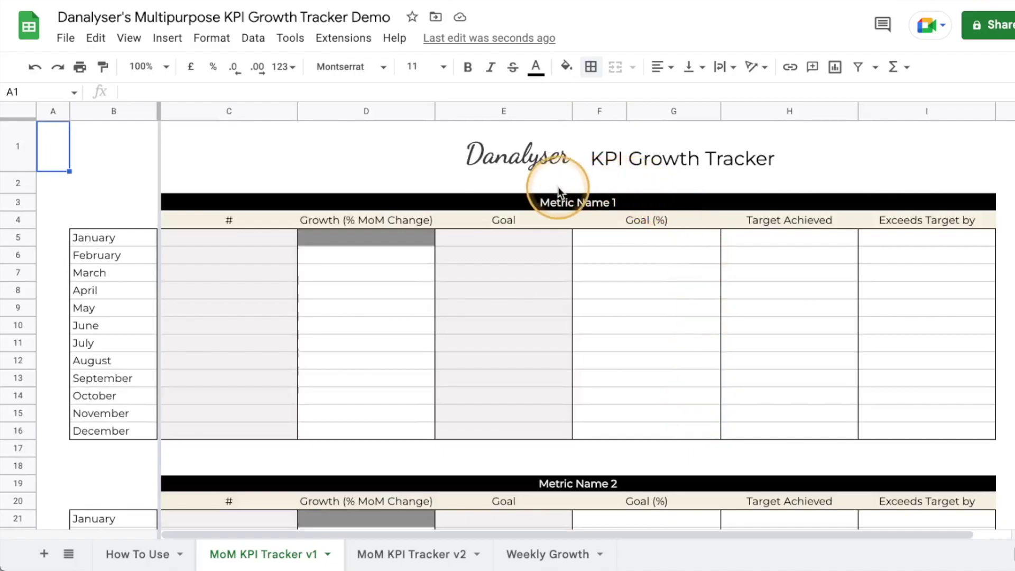
{"action": "scroll", "coordinate": [689, 410], "scroll_direction": "down", "scroll_amount": 20}
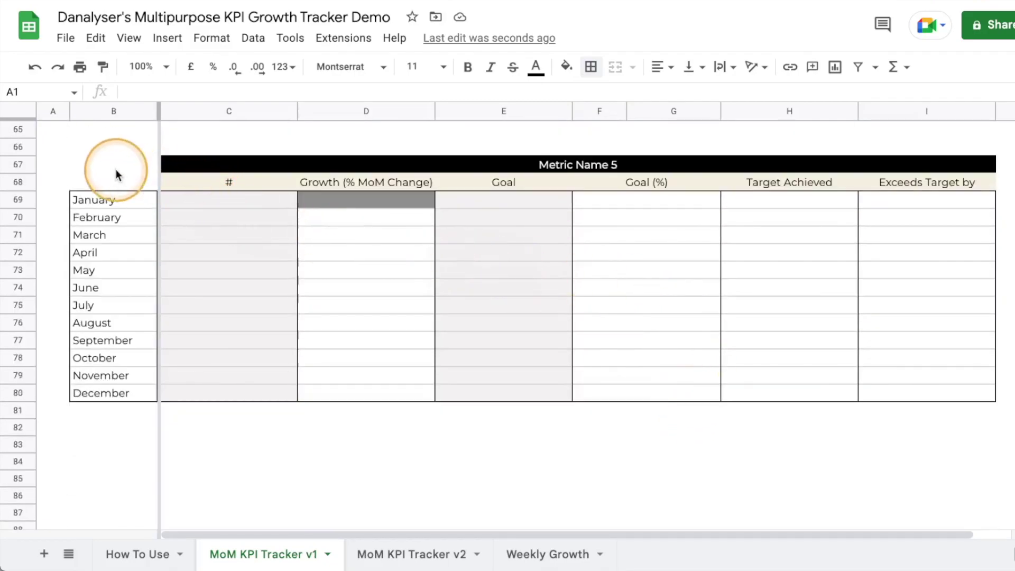
{"action": "scroll", "coordinate": [466, 206], "scroll_direction": "down", "scroll_amount": 3}
{"action": "scroll", "coordinate": [485, 272], "scroll_direction": "up", "scroll_amount": 5}
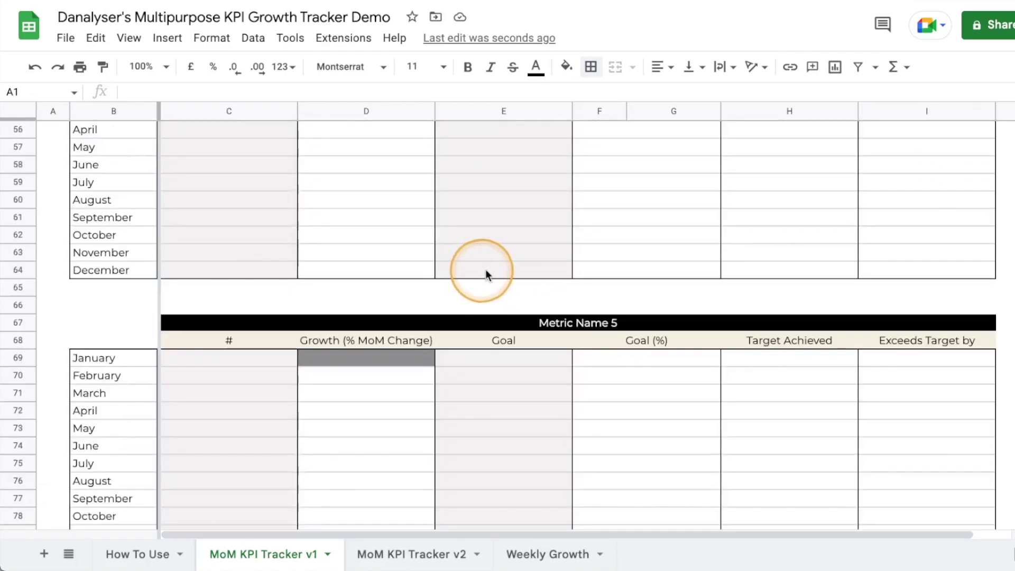
{"action": "scroll", "coordinate": [530, 369], "scroll_direction": "down", "scroll_amount": 5}
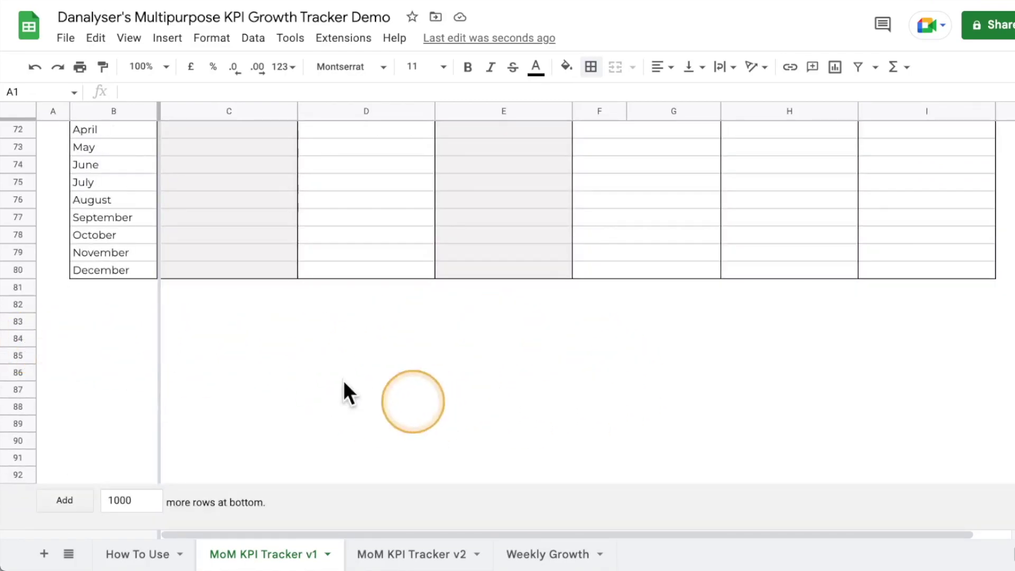
{"action": "left_click", "coordinate": [16, 304]}
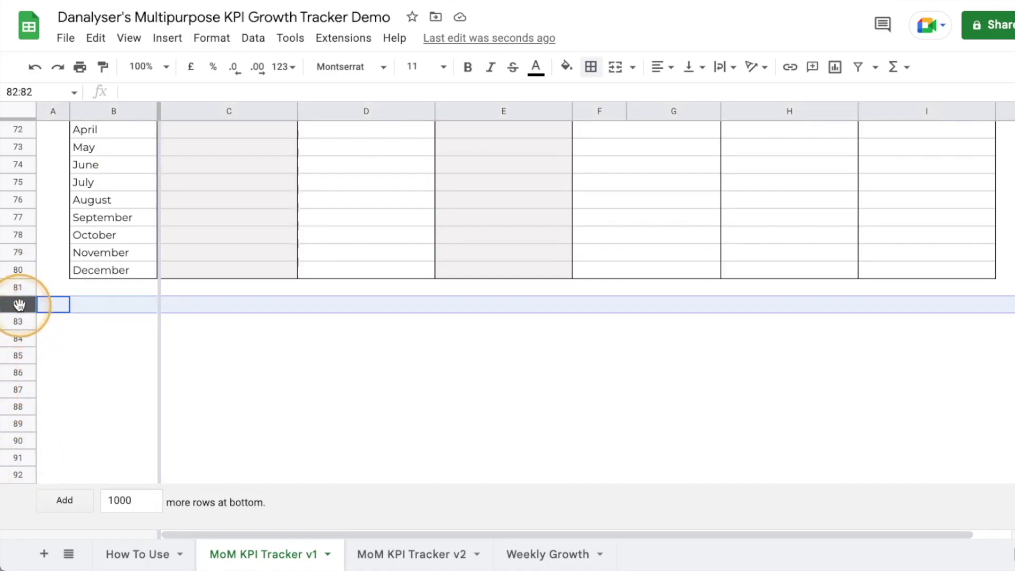
{"action": "left_click_drag", "start_coordinate": [11, 304], "coordinate": [15, 304]}
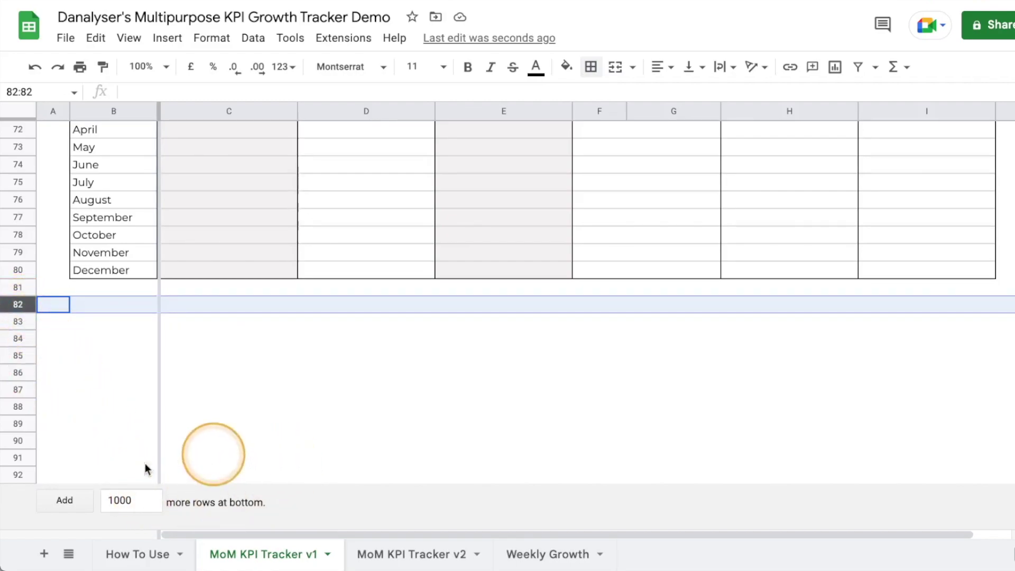
{"action": "left_click", "coordinate": [18, 475], "text": "shift"}
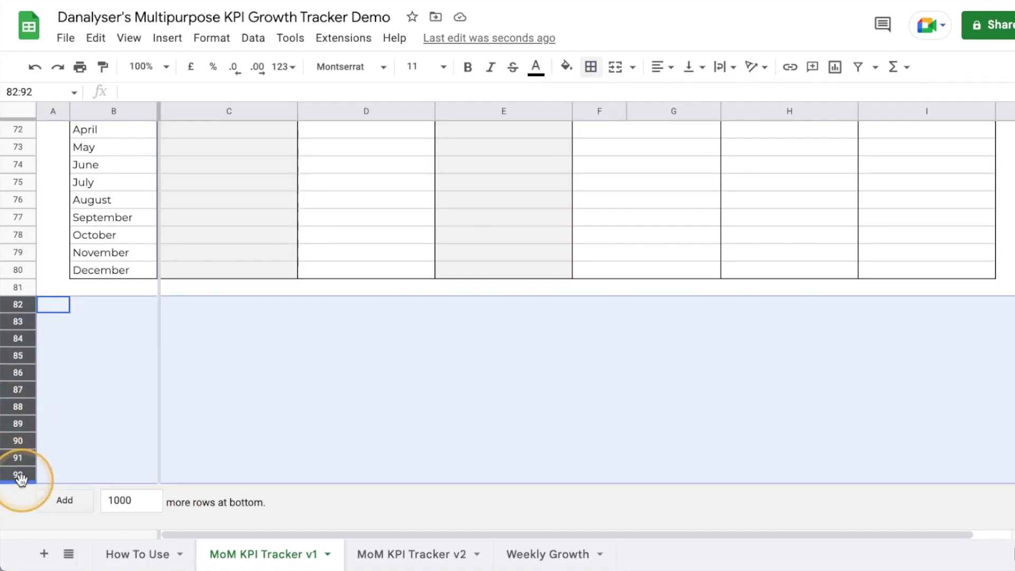
{"action": "left_click_drag", "start_coordinate": [18, 472], "coordinate": [20, 326]}
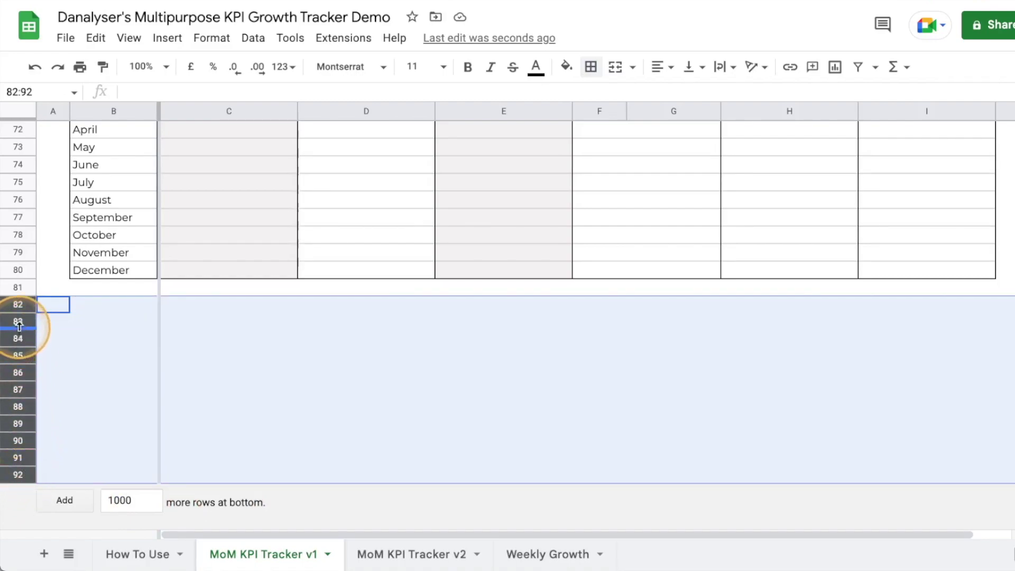
{"action": "right_click", "coordinate": [20, 328]}
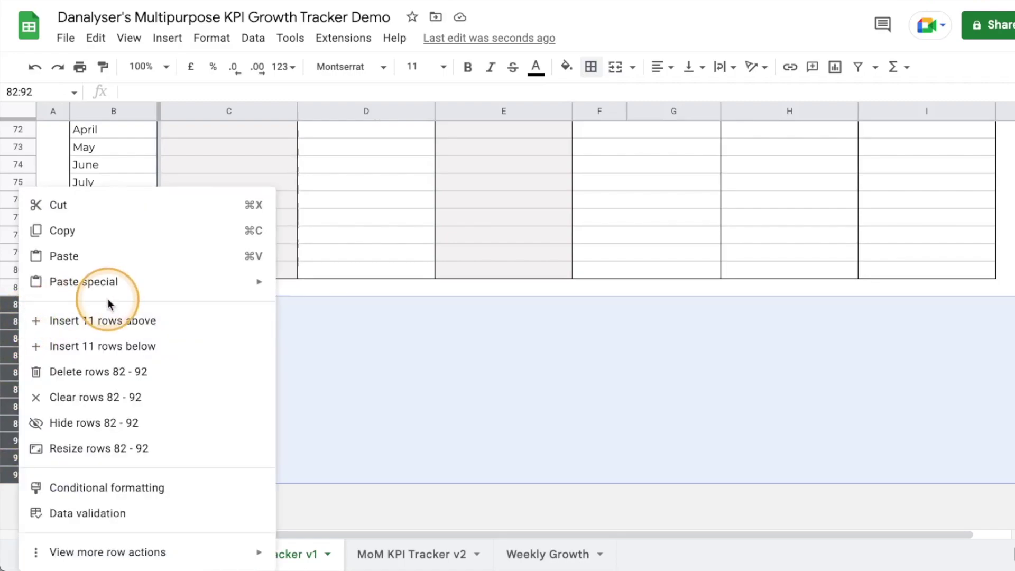
{"action": "left_click", "coordinate": [132, 346]}
Insert another 11 blank rows below the newly added ones
{"action": "scroll", "coordinate": [72, 433], "scroll_direction": "down", "scroll_amount": 5}
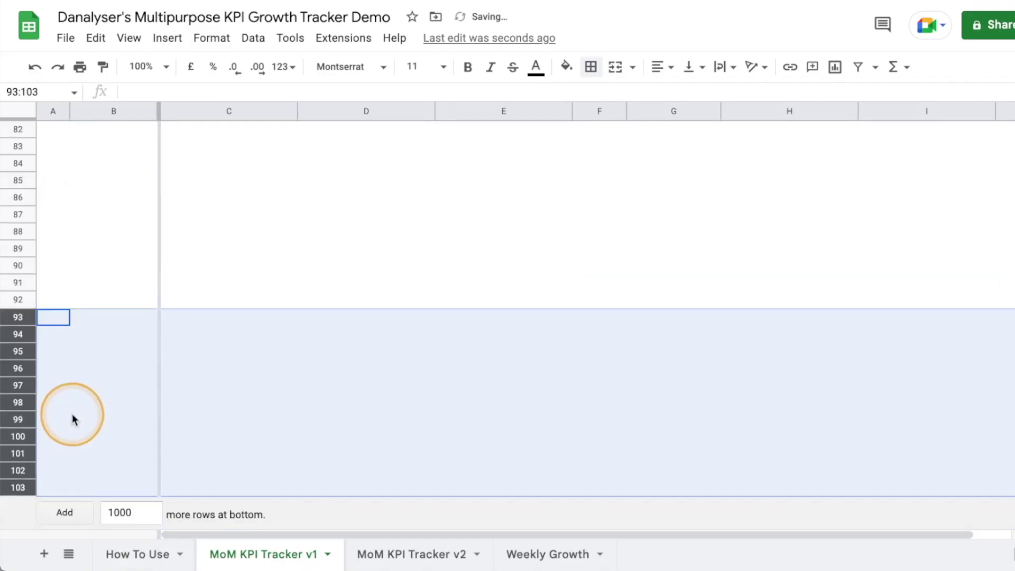
{"action": "right_click", "coordinate": [27, 370]}
{"action": "left_click", "coordinate": [157, 349]}
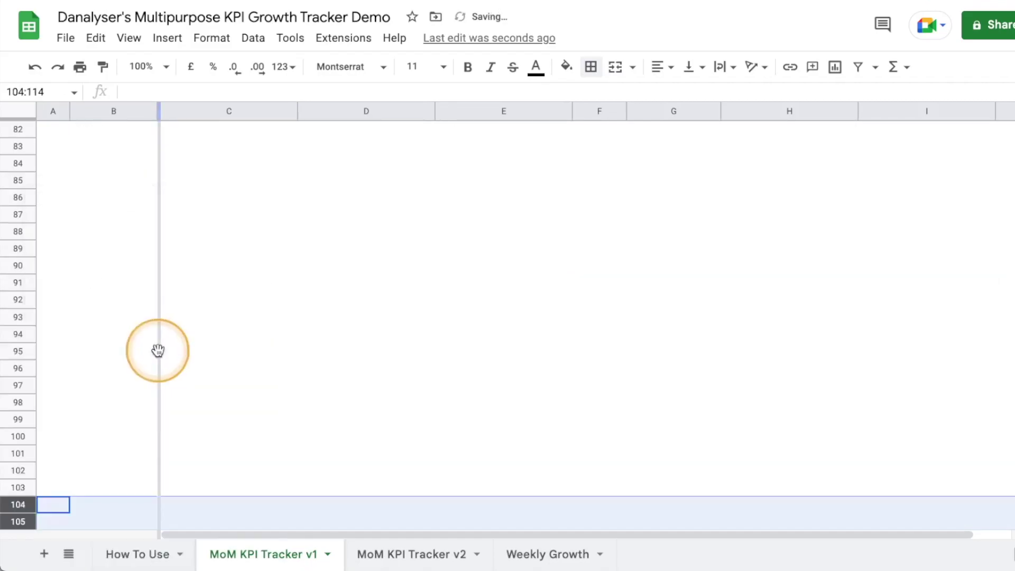
{"action": "scroll", "coordinate": [298, 397], "scroll_direction": "up", "scroll_amount": 5}
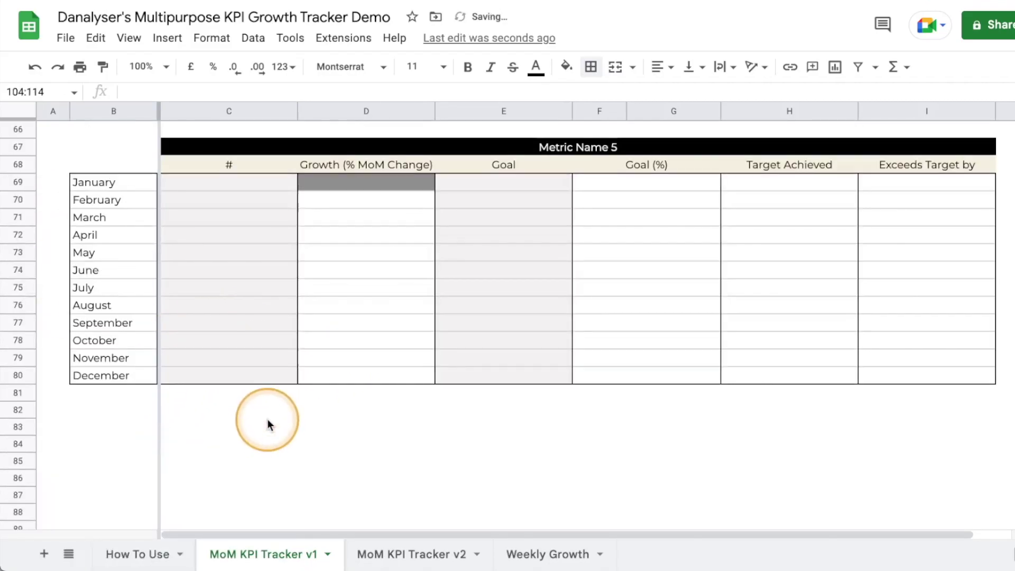
Select and copy the Metric Name 4 and 5 tables in B51:I80
{"action": "left_click_drag", "start_coordinate": [118, 147], "coordinate": [892, 384]}
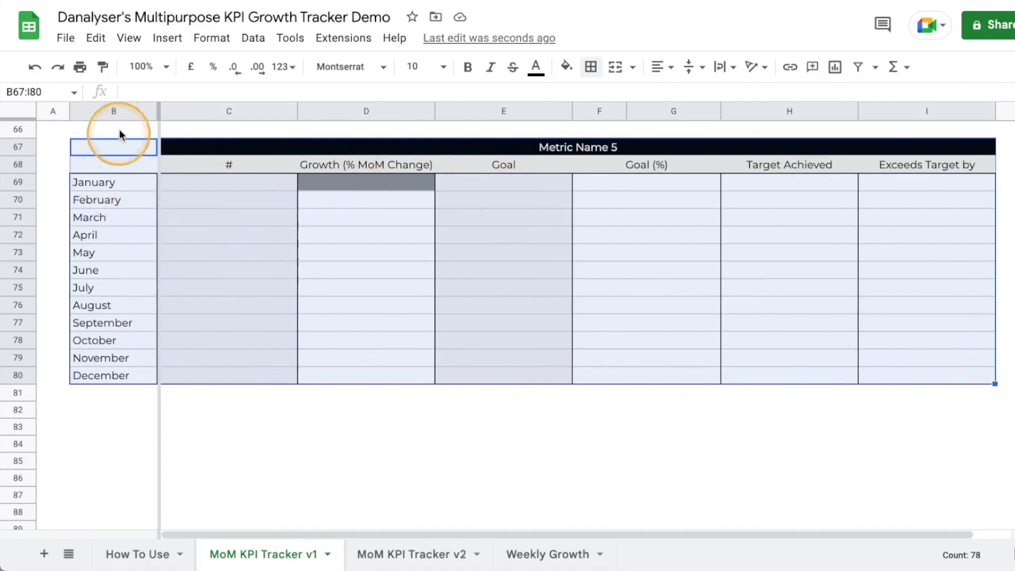
{"action": "scroll", "coordinate": [370, 212], "scroll_direction": "up", "scroll_amount": 1}
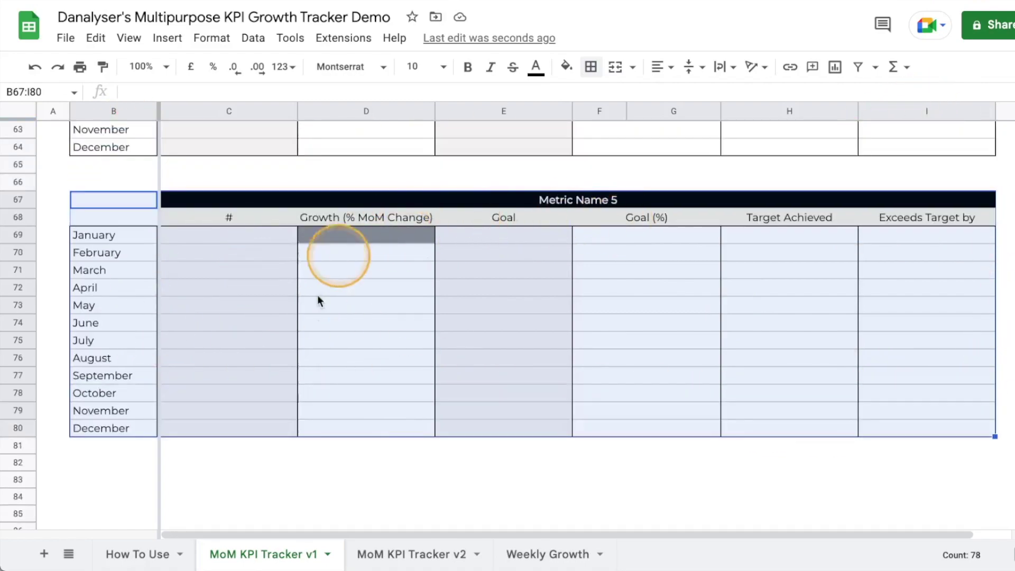
{"action": "scroll", "coordinate": [581, 333], "scroll_direction": "up", "scroll_amount": 6}
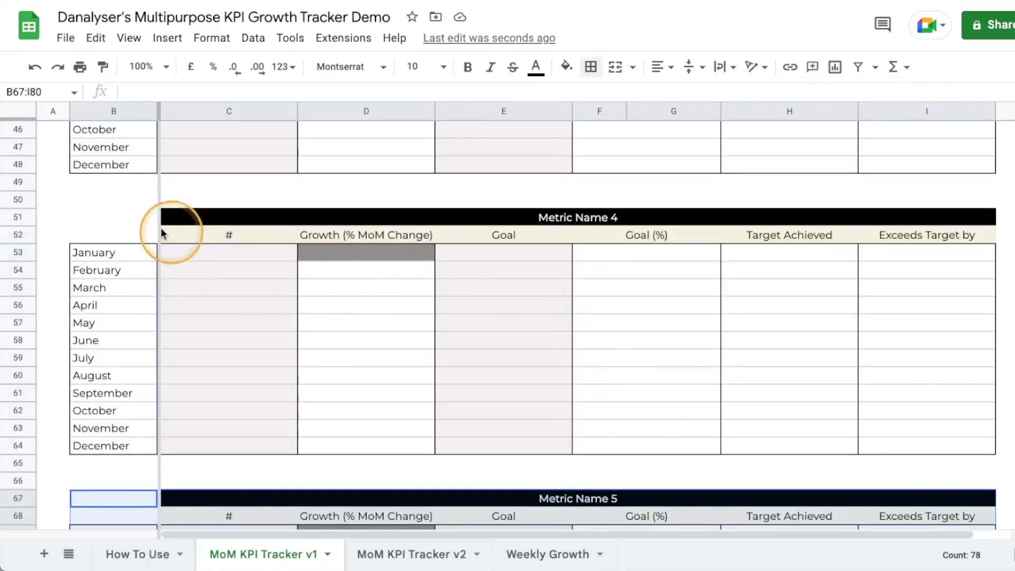
{"action": "left_click", "coordinate": [155, 219]}
{"action": "left_click_drag", "start_coordinate": [193, 235], "coordinate": [909, 401]}
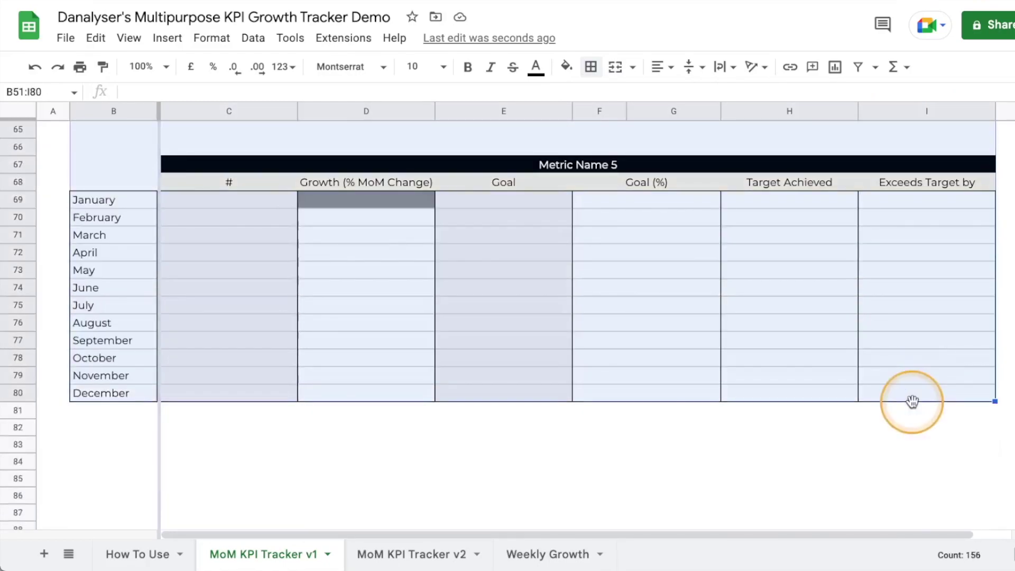
{"action": "scroll", "coordinate": [907, 429], "scroll_direction": "up", "scroll_amount": 8}
{"action": "scroll", "coordinate": [582, 317], "scroll_direction": "down", "scroll_amount": 1}
{"action": "right_click", "coordinate": [414, 246]}
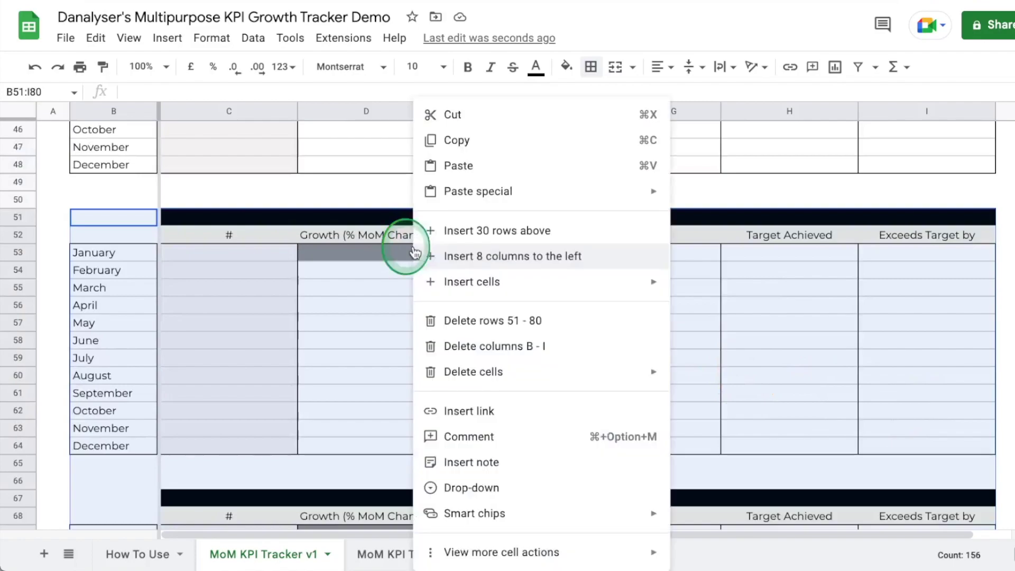
{"action": "left_click", "coordinate": [505, 153]}
Choose cell B83, below the last table, as the paste destination
{"action": "scroll", "coordinate": [405, 292], "scroll_direction": "down", "scroll_amount": 8}
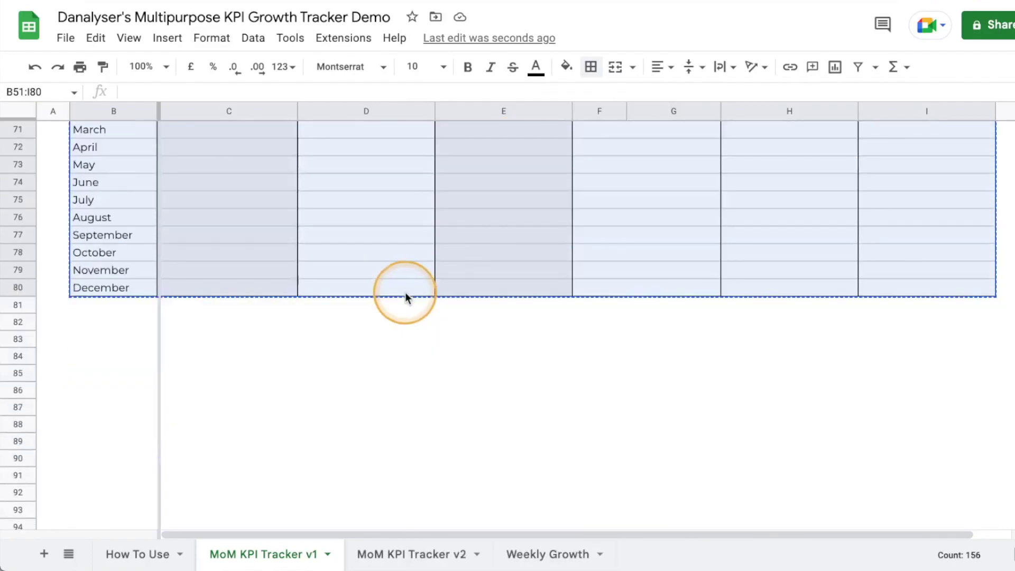
{"action": "left_click", "coordinate": [93, 321]}
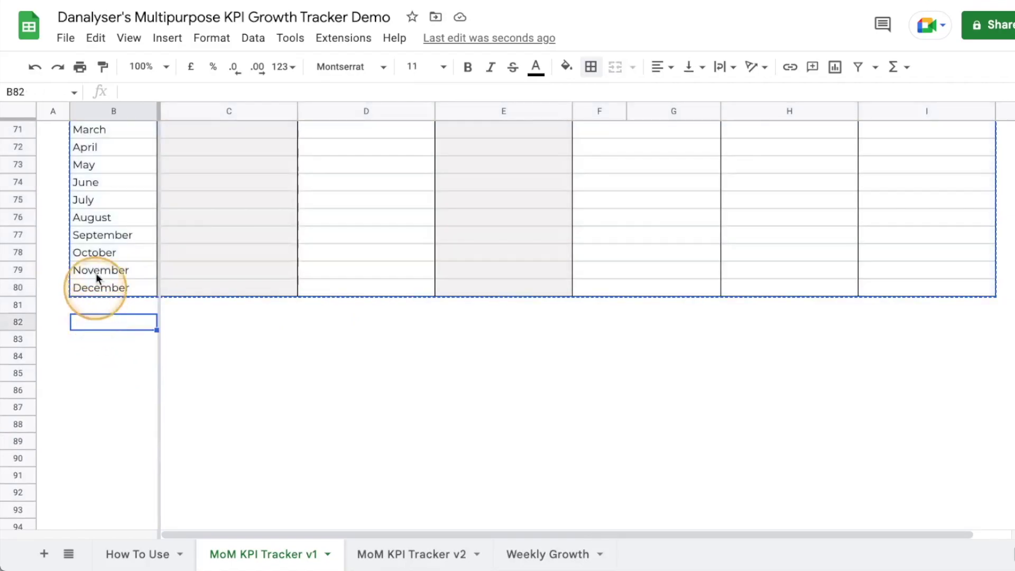
{"action": "scroll", "coordinate": [109, 276], "scroll_direction": "up", "scroll_amount": 6}
{"action": "scroll", "coordinate": [107, 306], "scroll_direction": "down", "scroll_amount": 5}
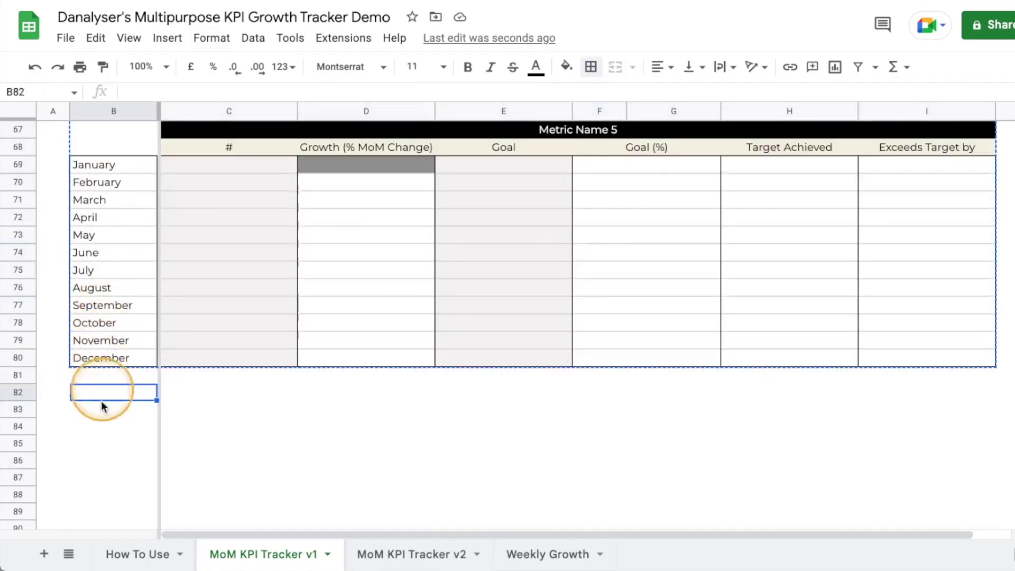
{"action": "scroll", "coordinate": [109, 363], "scroll_direction": "up", "scroll_amount": 4}
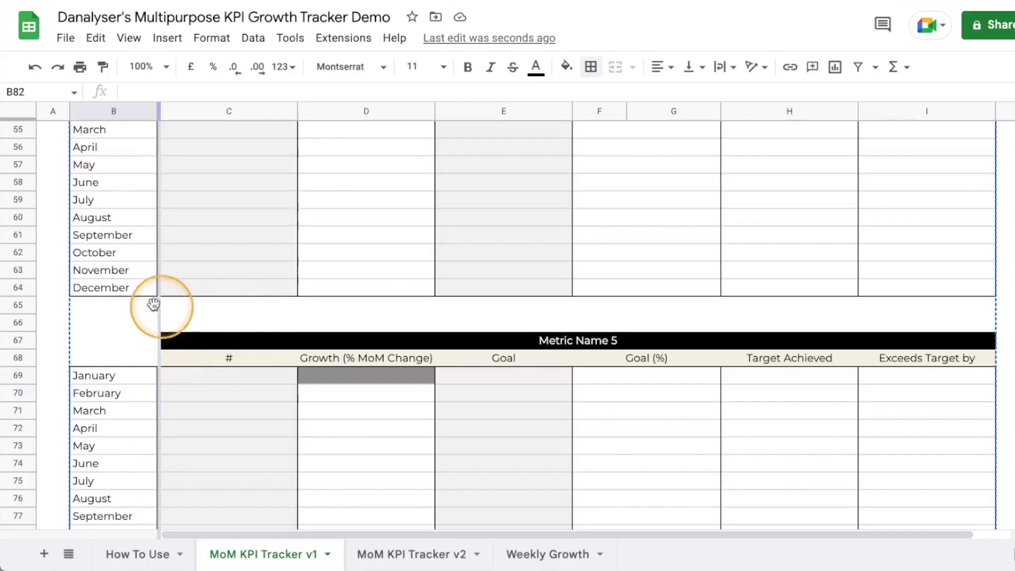
{"action": "scroll", "coordinate": [136, 325], "scroll_direction": "down", "scroll_amount": 5}
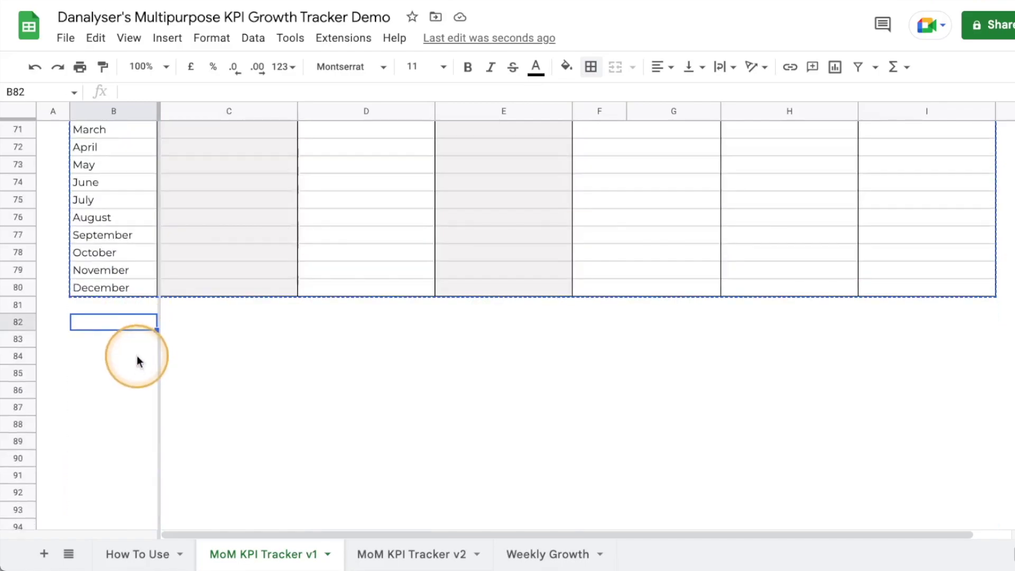
{"action": "left_click", "coordinate": [127, 341]}
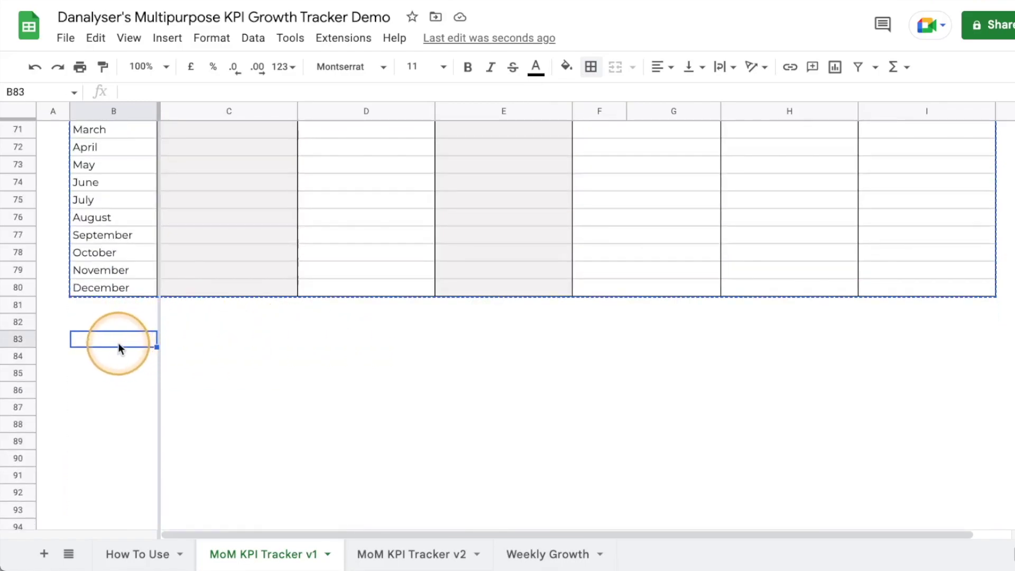
{"action": "right_click", "coordinate": [119, 347]}
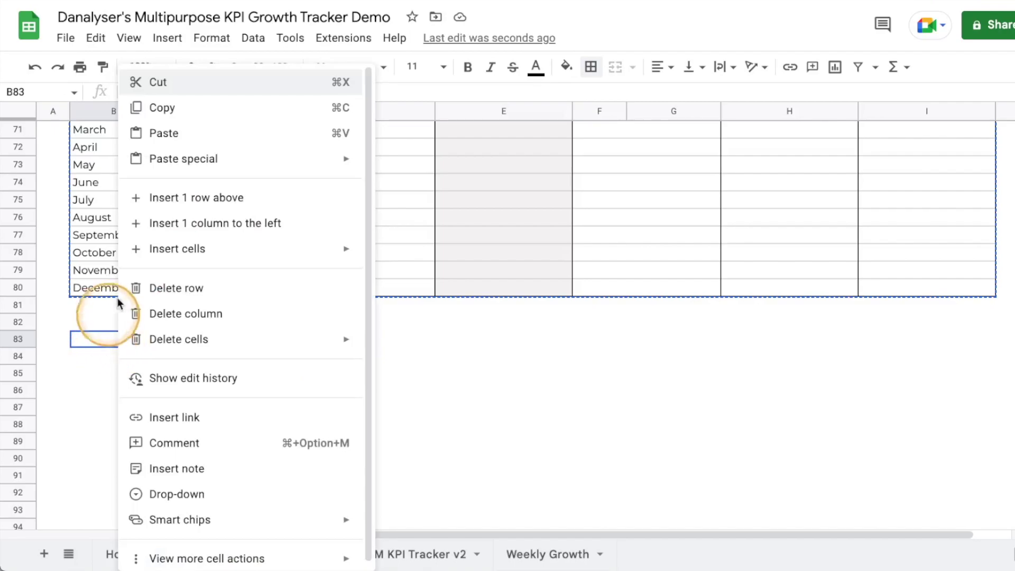
Paste the copied Metric Name 4 and 5 tables into B83:I112
{"action": "left_click", "coordinate": [189, 136]}
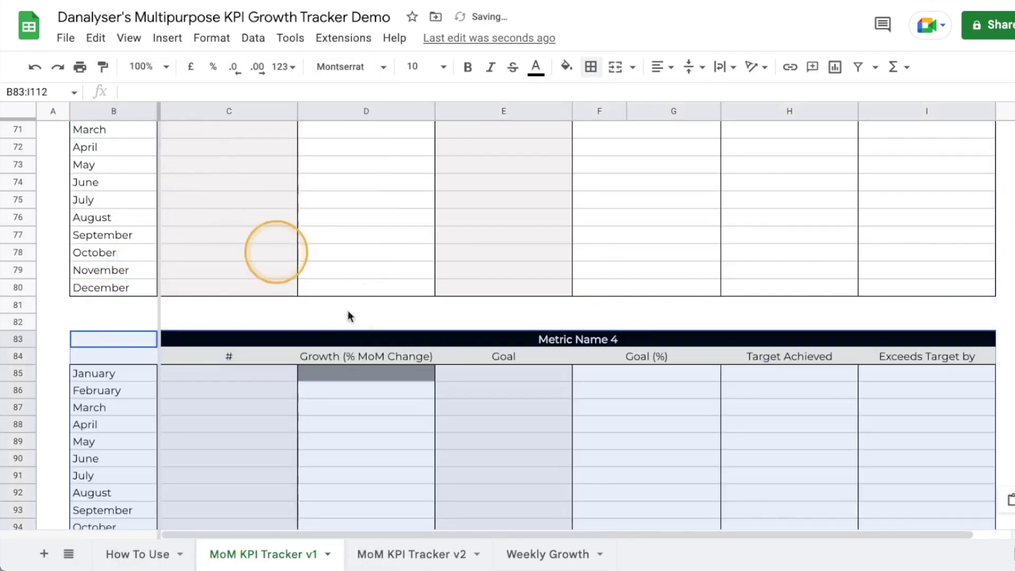
{"action": "scroll", "coordinate": [797, 350], "scroll_direction": "down", "scroll_amount": 7}
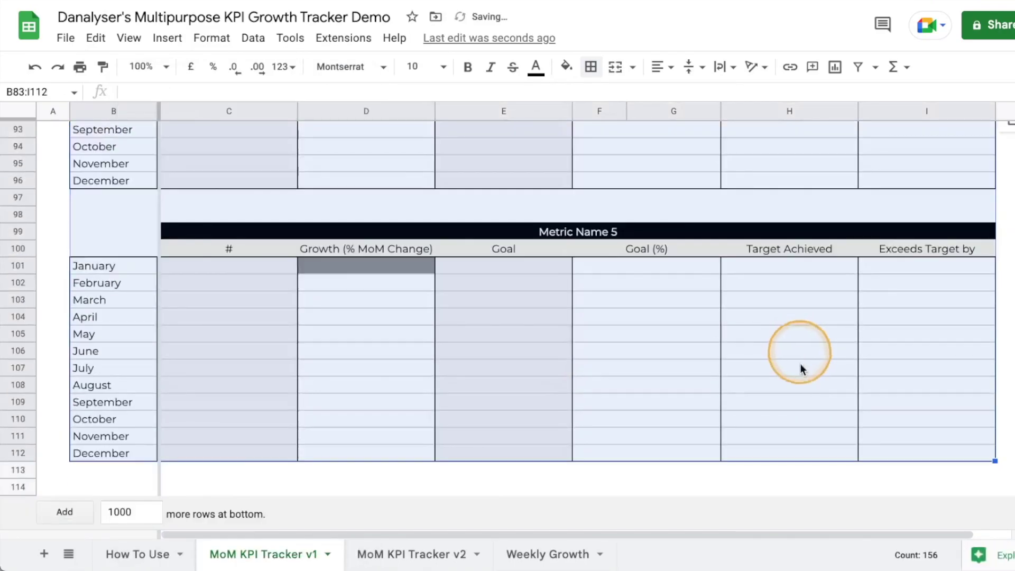
{"action": "scroll", "coordinate": [487, 458], "scroll_direction": "up", "scroll_amount": 5}
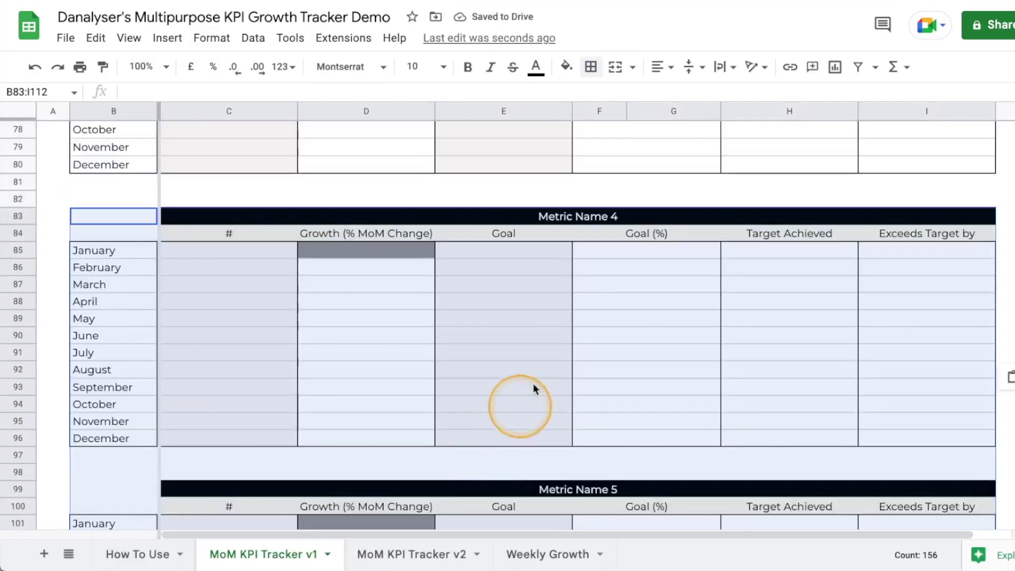
{"action": "double_click", "coordinate": [636, 216]}
Rename the first duplicated table's header to Metric Name 6
{"action": "double_click", "coordinate": [636, 217]}
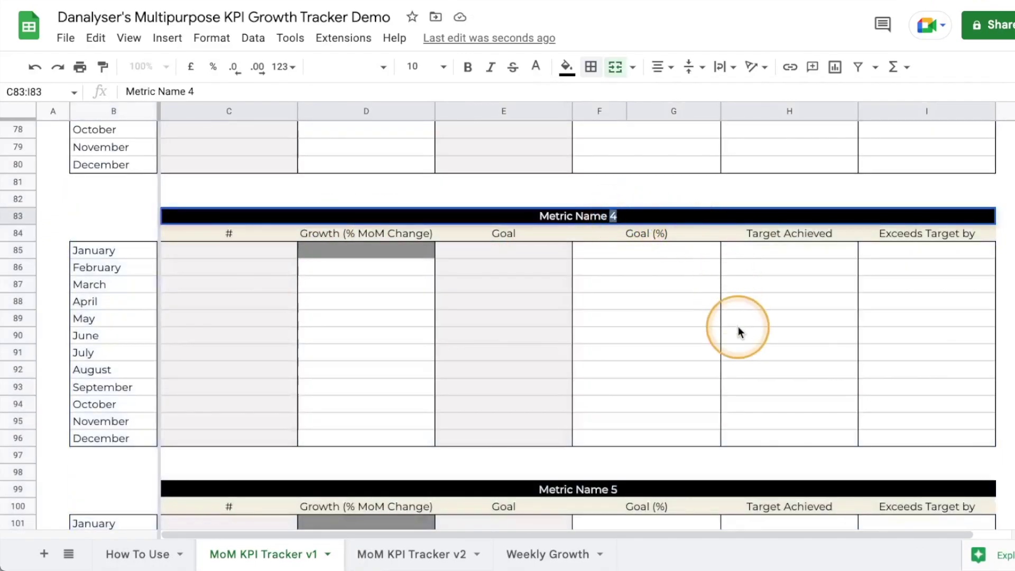
{"action": "scroll", "coordinate": [739, 332], "scroll_direction": "up", "scroll_amount": 5}
{"action": "type", "text": "6"}
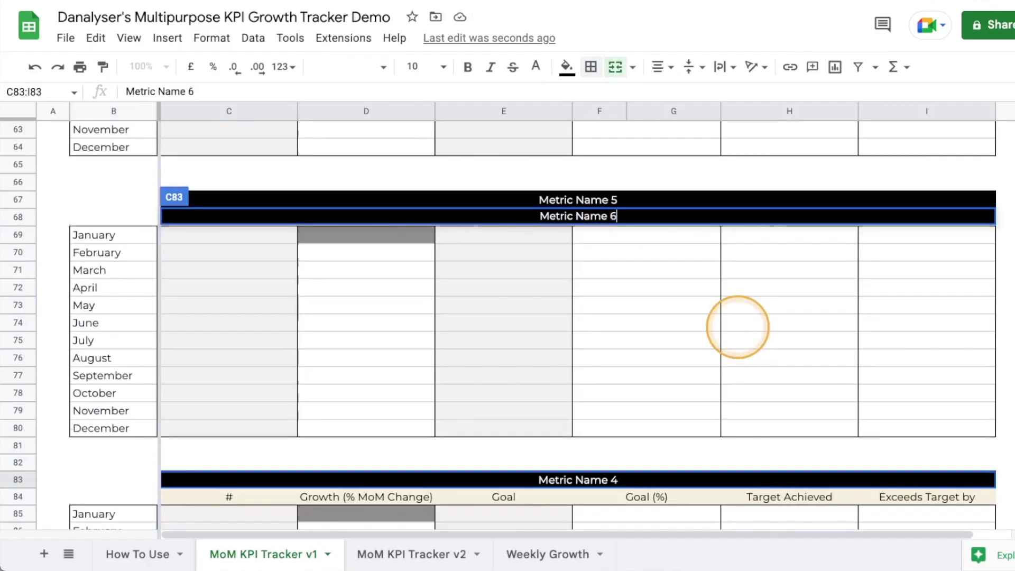
{"action": "left_click", "coordinate": [718, 407]}
{"action": "scroll", "coordinate": [735, 399], "scroll_direction": "down", "scroll_amount": 10}
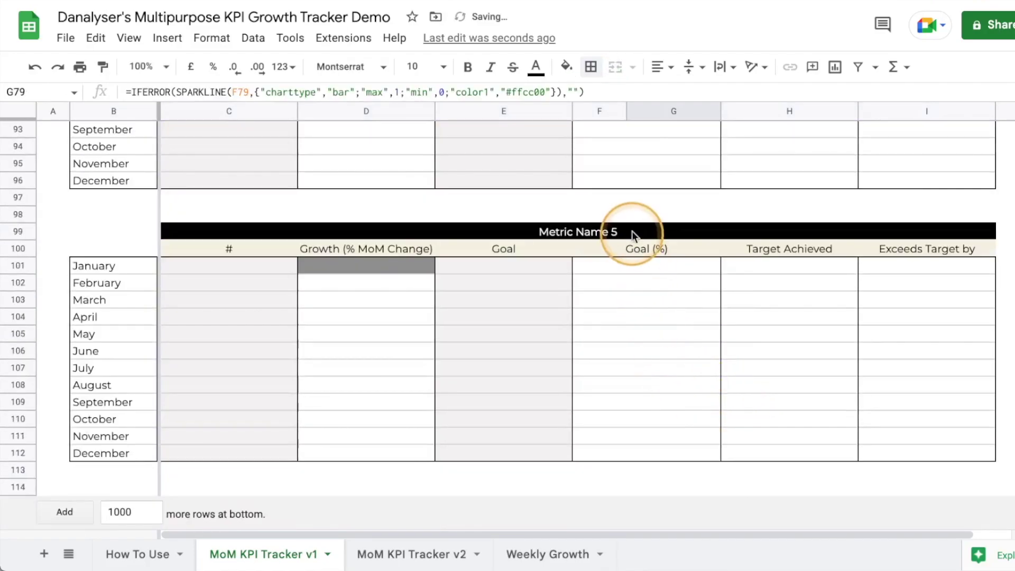
Rename the second duplicated table's header to Metric Name 7
{"action": "left_click", "coordinate": [632, 227]}
{"action": "double_click", "coordinate": [617, 231]}
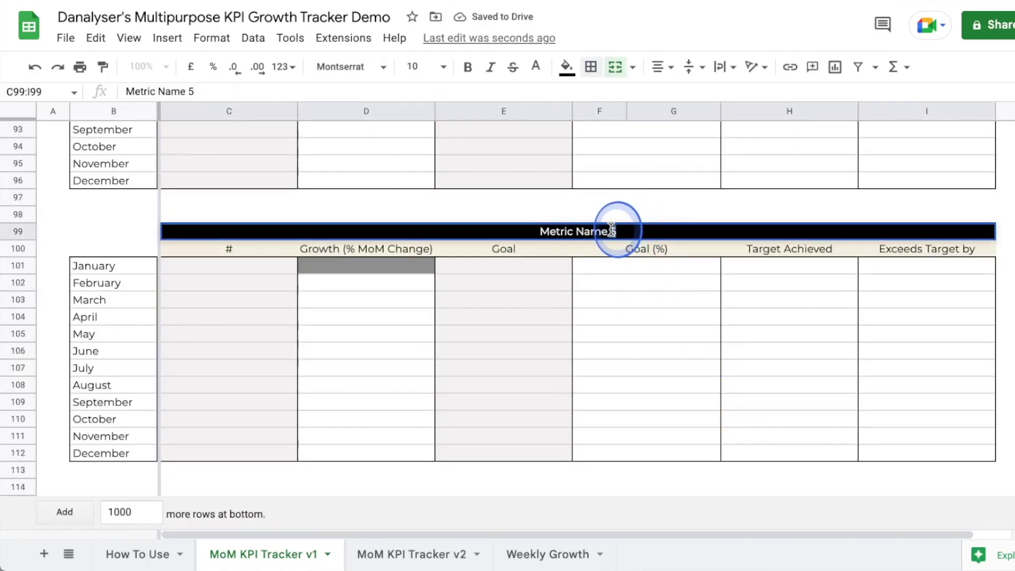
{"action": "double_click", "coordinate": [617, 231]}
{"action": "type", "text": "7"}
{"action": "left_click", "coordinate": [687, 382]}
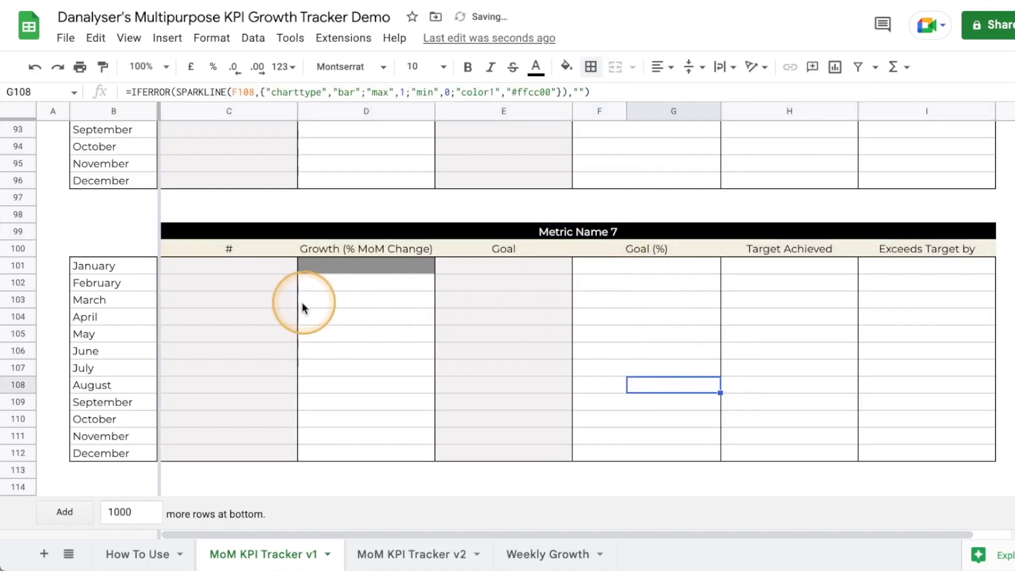
{"action": "left_click", "coordinate": [268, 273]}
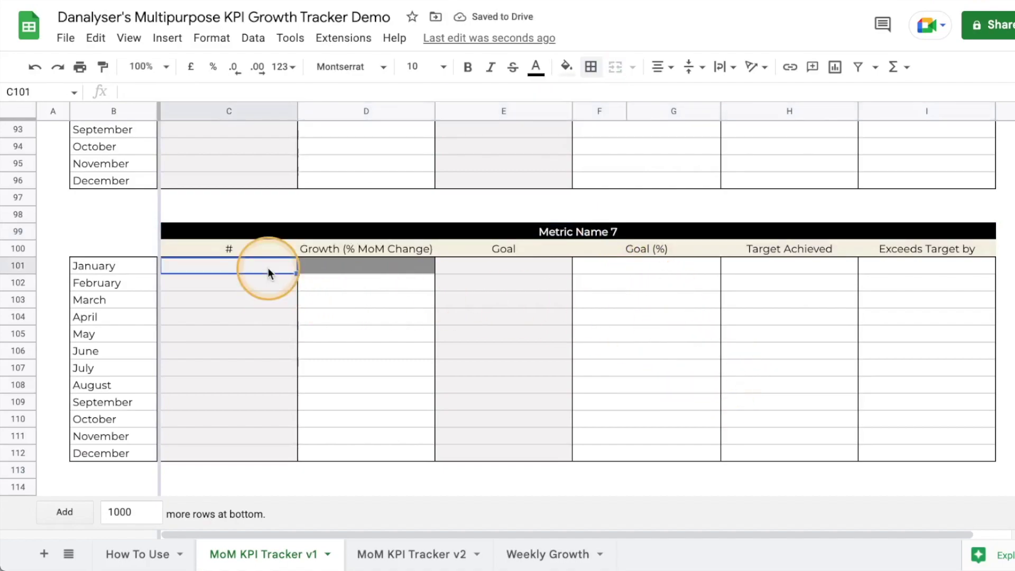
Enter Metric Name 7's January–July counts: 5, 15, 25, 11, 65, 85 and 95
{"action": "type", "text": "5"}
{"action": "key", "text": "Return"}
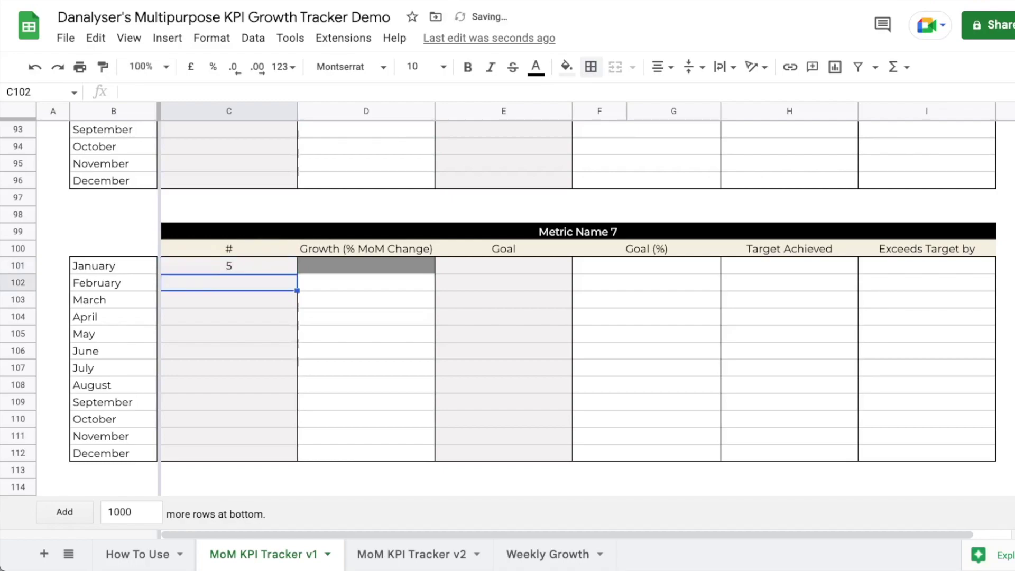
{"action": "type", "text": "15"}
{"action": "key", "text": "Return"}
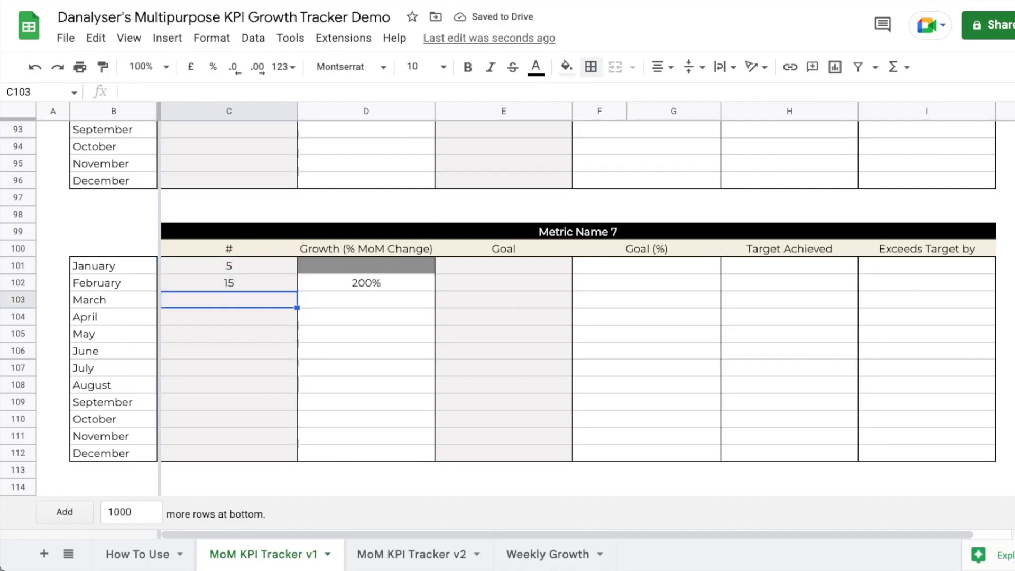
{"action": "type", "text": "25"}
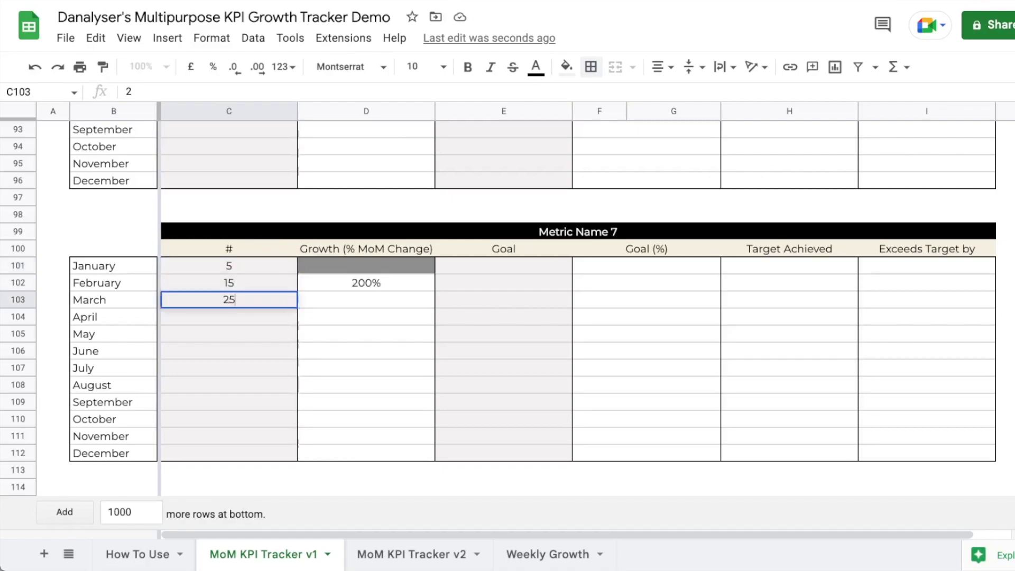
{"action": "key", "text": "Return"}
{"action": "type", "text": "11"}
{"action": "key", "text": "Return"}
{"action": "type", "text": "65"}
{"action": "key", "text": "Return"}
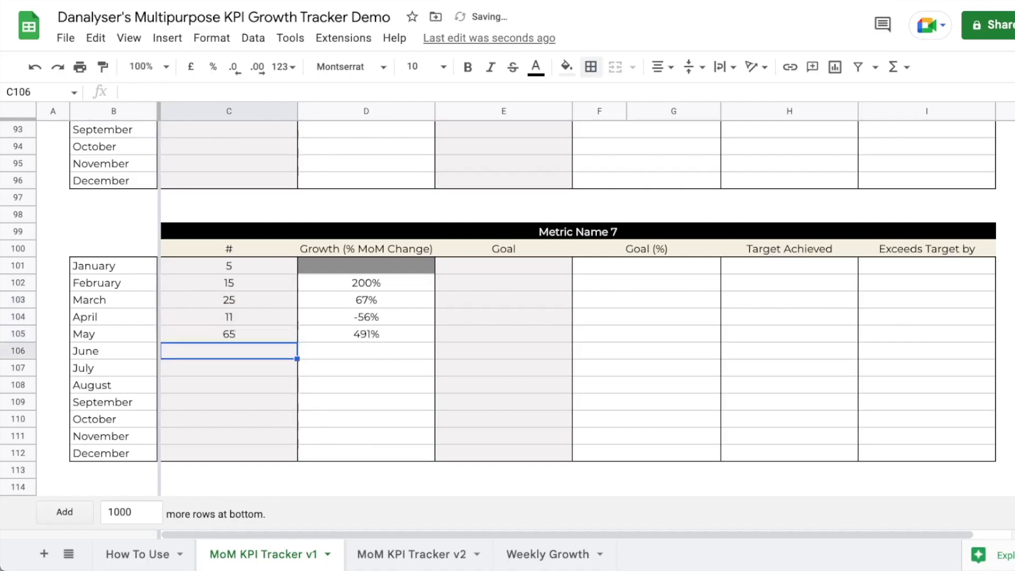
{"action": "type", "text": "18"}
{"action": "key", "text": "Return"}
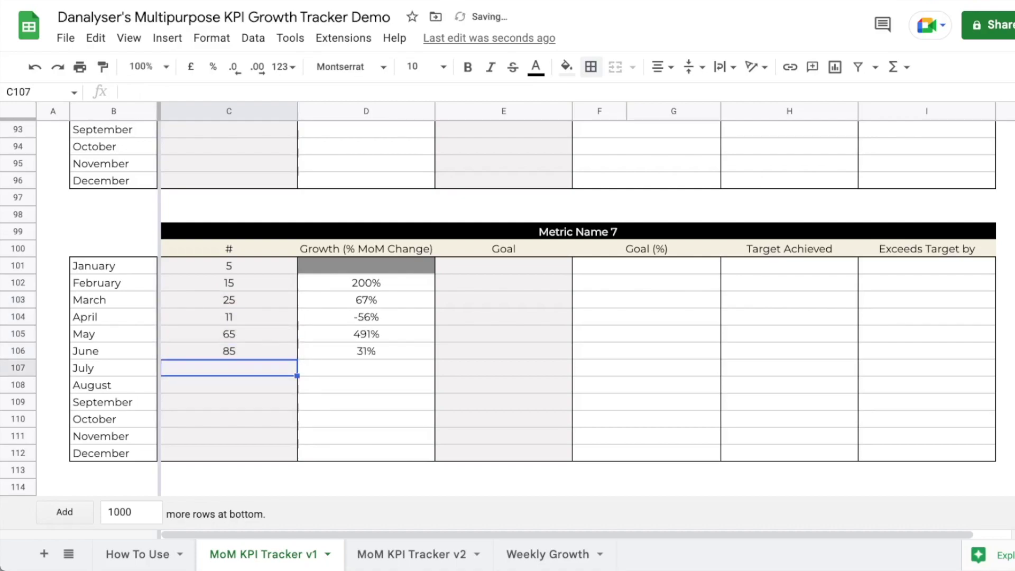
{"action": "type", "text": "95"}
{"action": "key", "text": "Return"}
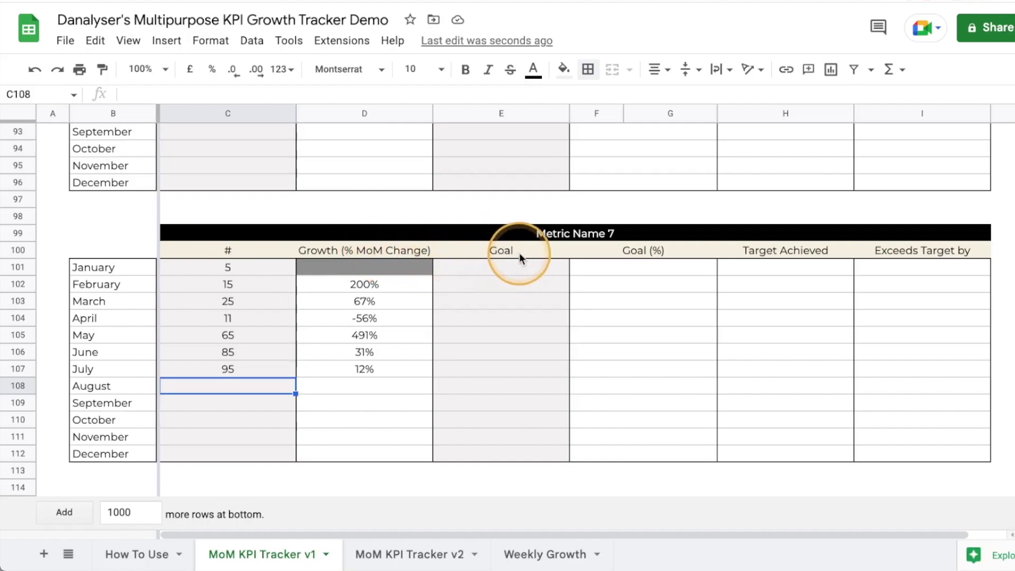
Enter 10 as Metric Name 7's January goal in cell E101
{"action": "left_click", "coordinate": [494, 271]}
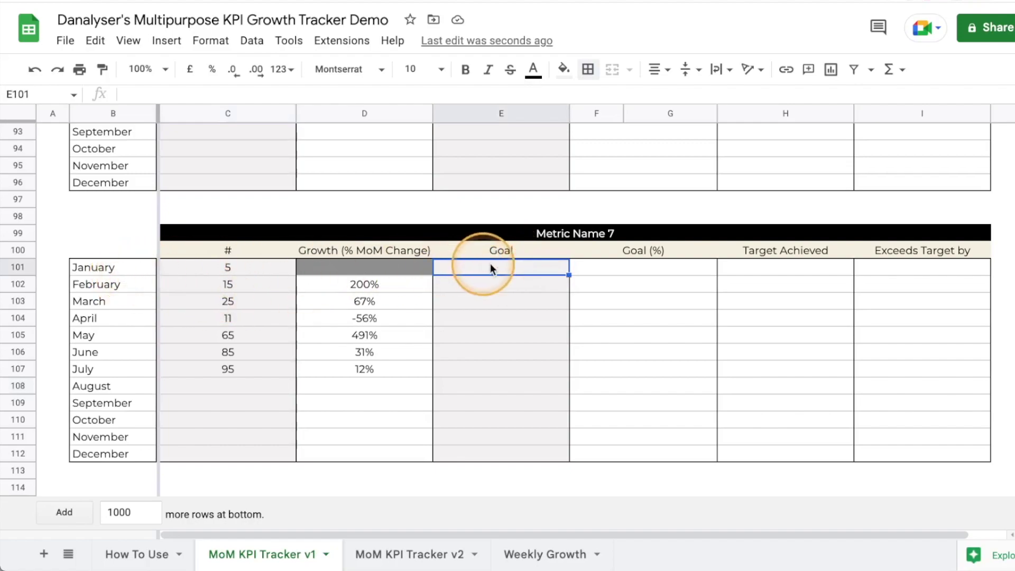
{"action": "type", "text": "10"}
{"action": "key", "text": "Return"}
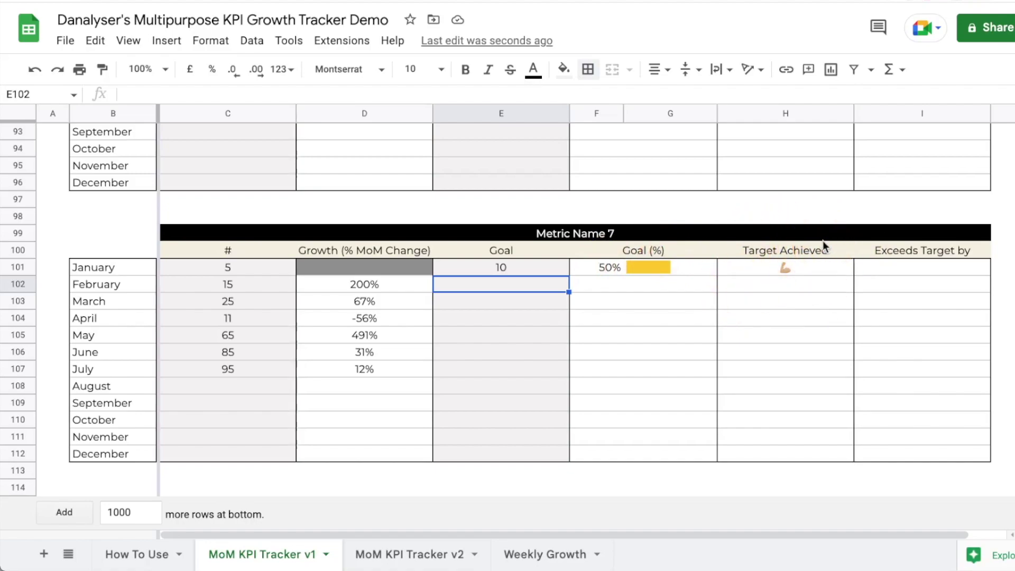
{"action": "double_click", "coordinate": [782, 268]}
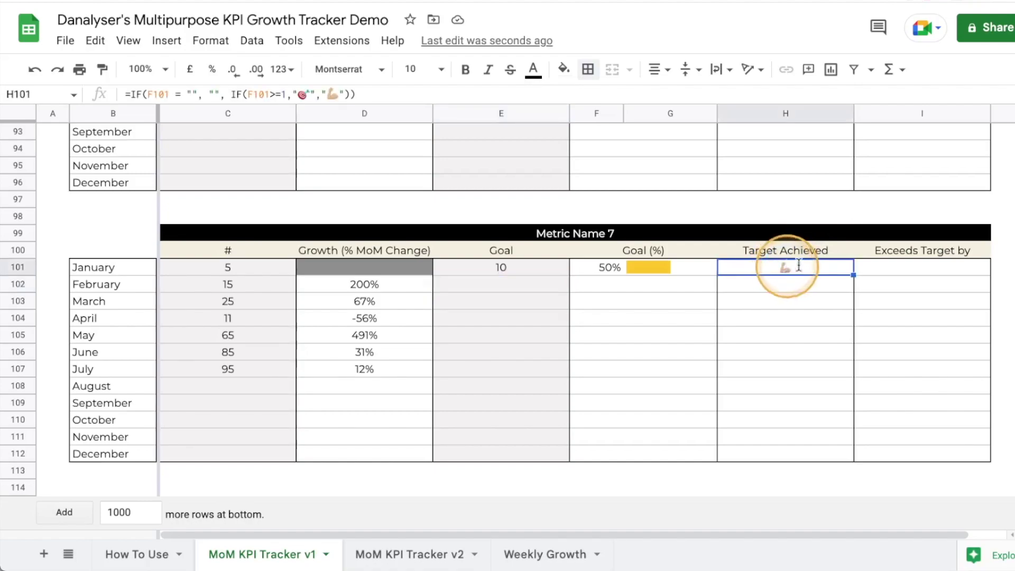
Replace the flexed-arm emoji in H101's IF formula with a yellow heart
{"action": "double_click", "coordinate": [928, 269]}
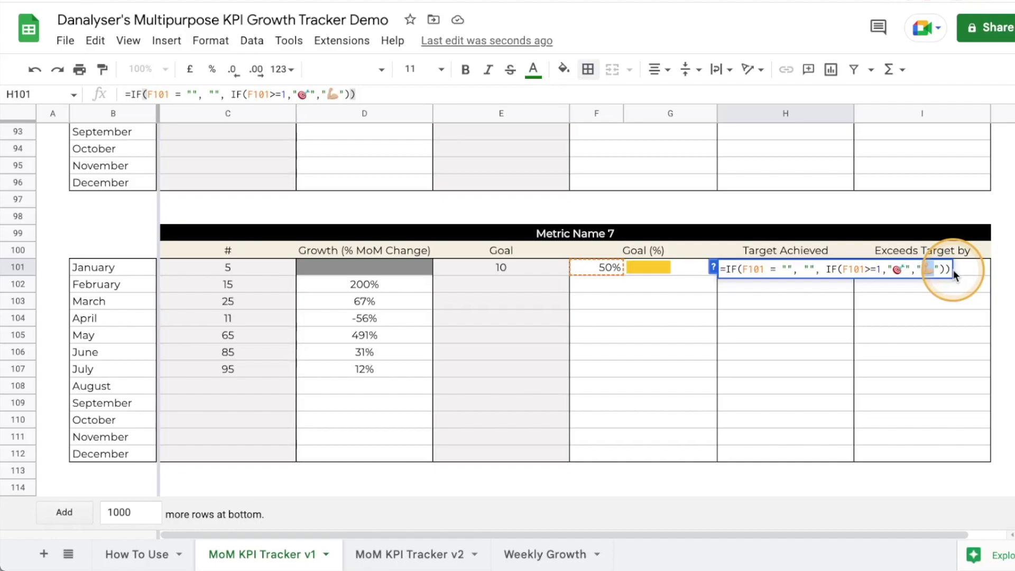
{"action": "key", "text": "BackSpace"}
{"action": "key", "text": "ctrl+super+space"}
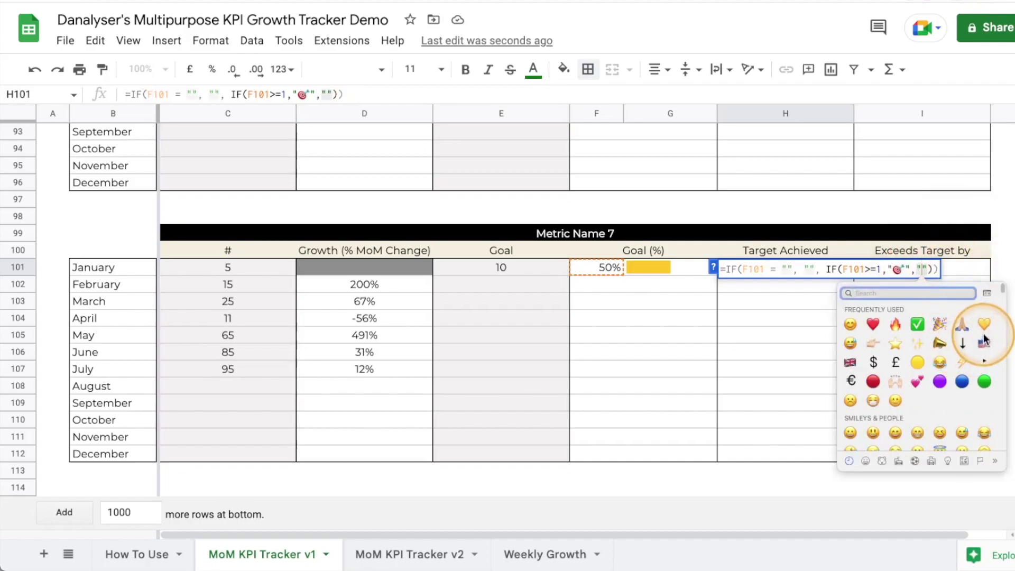
{"action": "left_click", "coordinate": [984, 328]}
{"action": "left_click", "coordinate": [778, 323]}
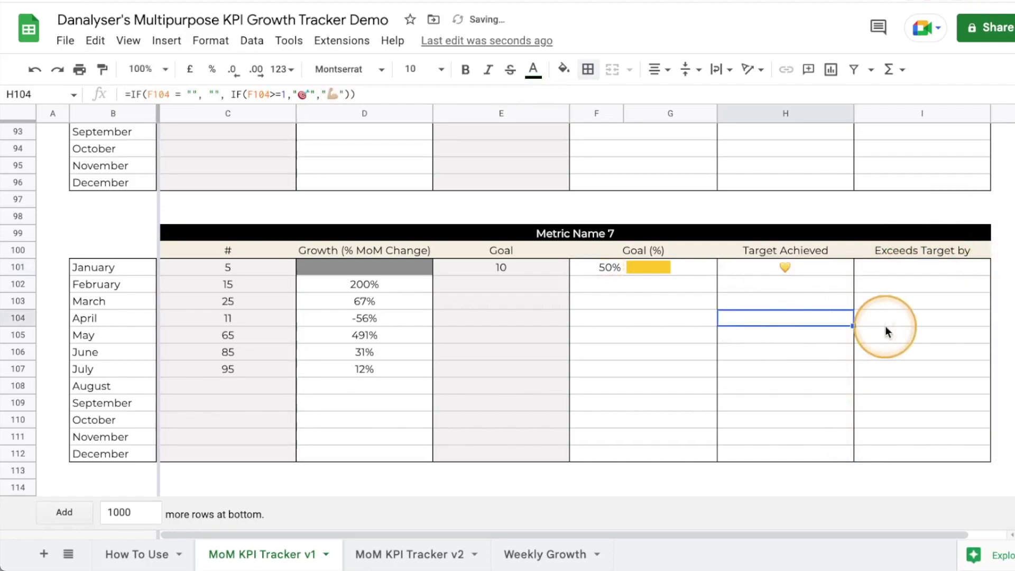
Recheck H101's formula to confirm the yellow heart is in place
{"action": "left_click", "coordinate": [787, 266]}
{"action": "double_click", "coordinate": [795, 265]}
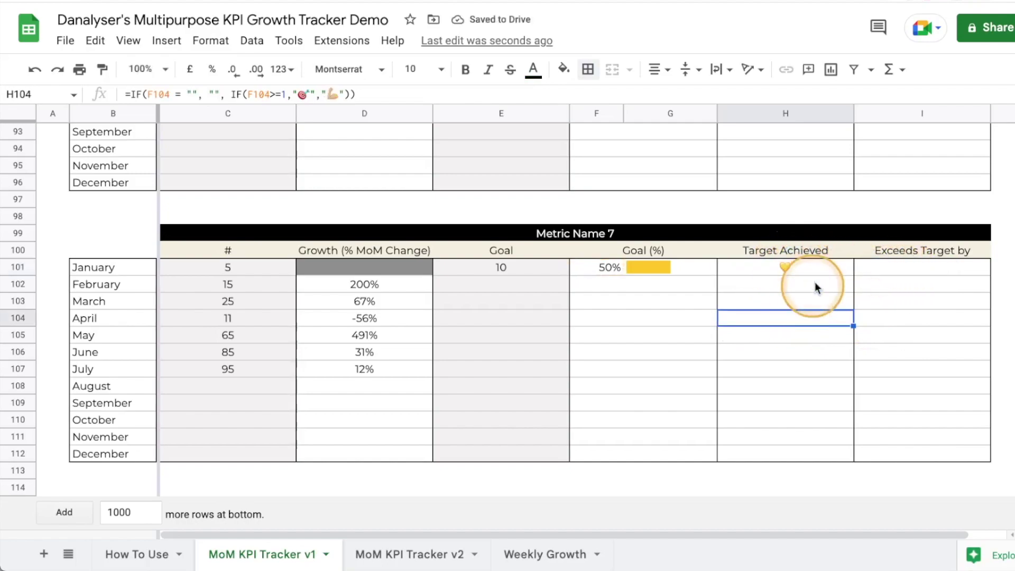
{"action": "left_click", "coordinate": [845, 269]}
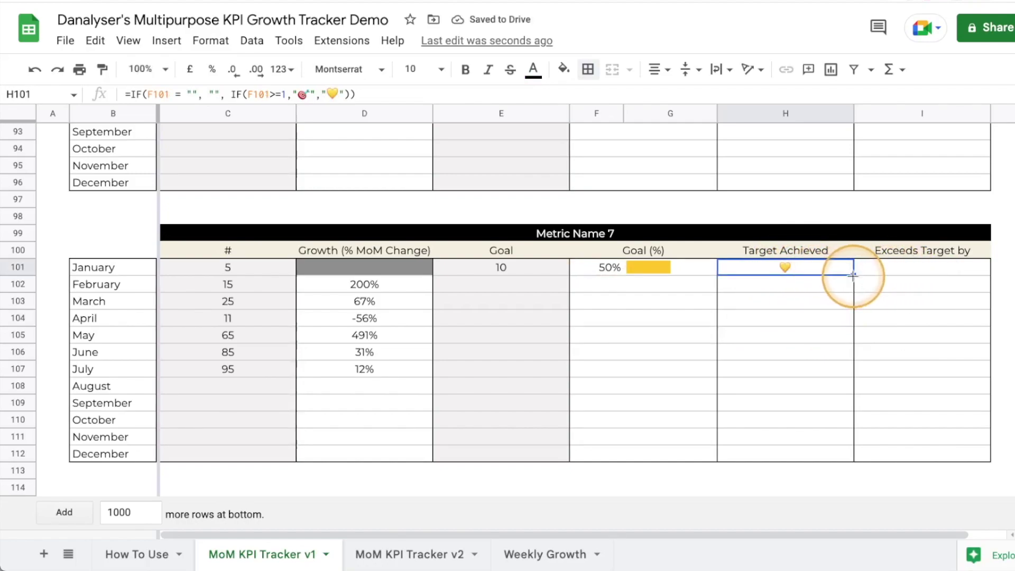
{"action": "left_click_drag", "start_coordinate": [852, 275], "coordinate": [823, 271]}
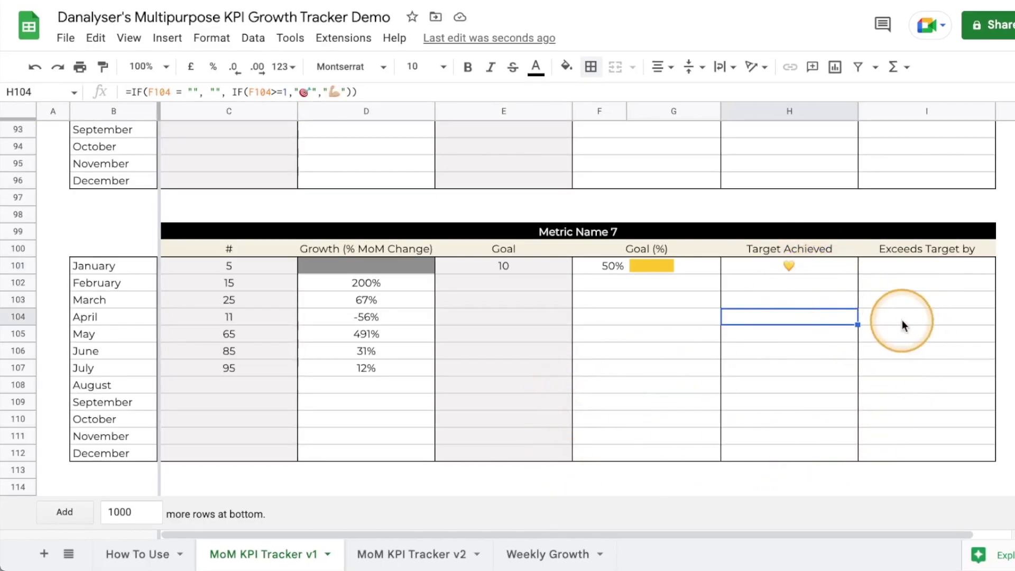
{"action": "left_click", "coordinate": [902, 319]}
{"action": "scroll", "coordinate": [902, 319], "scroll_direction": "up", "scroll_amount": 1}
Enter 10 as February's goal in E102 for Metric Name 7
{"action": "left_click", "coordinate": [913, 297]}
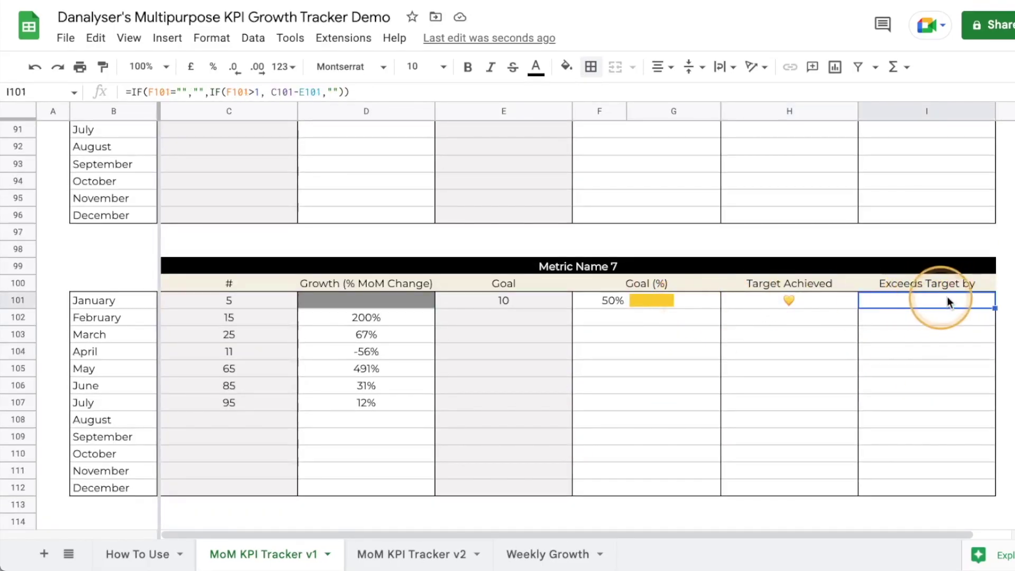
{"action": "left_click", "coordinate": [529, 319]}
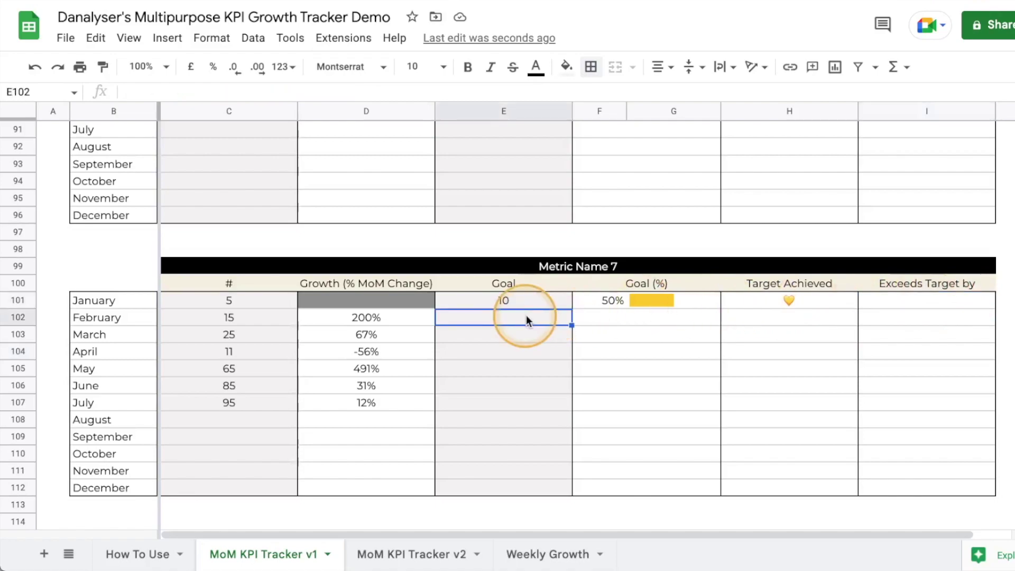
{"action": "key", "text": "Return"}
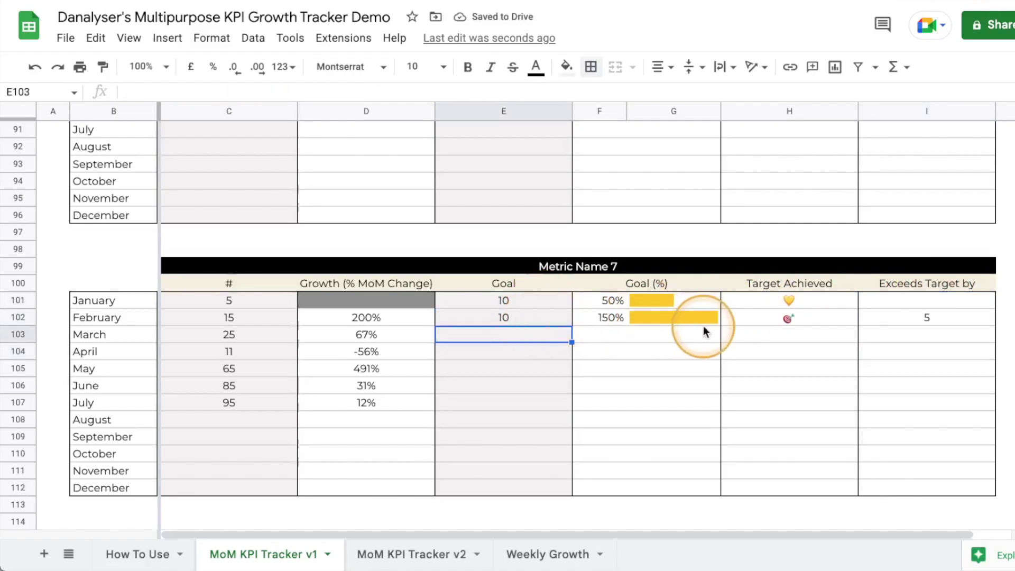
Review the F102–I102 formulas showing 150%, the goal bar, a target icon and exceeds-by 5
{"action": "left_click", "coordinate": [808, 316]}
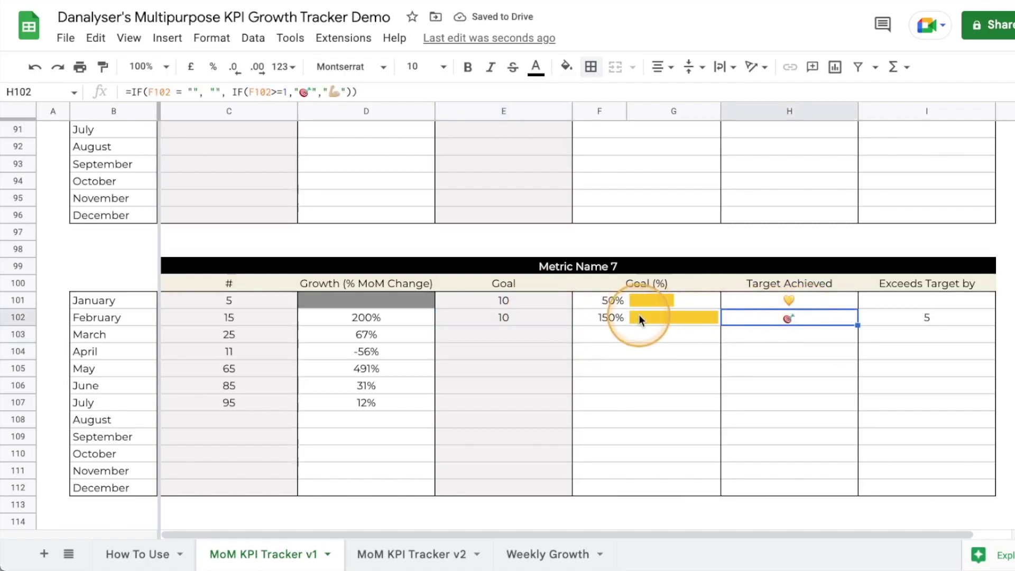
{"action": "left_click", "coordinate": [639, 316]}
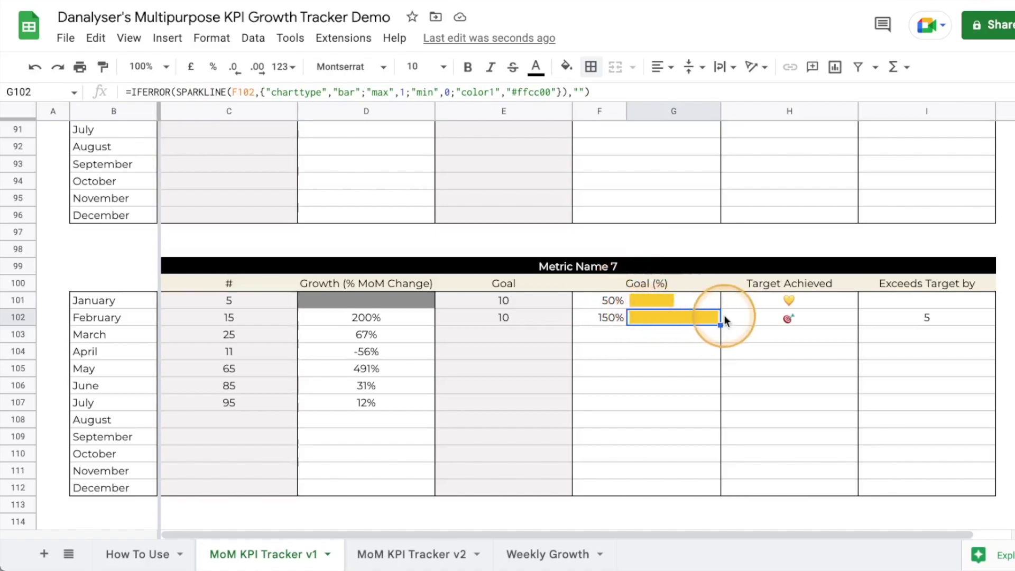
{"action": "left_click", "coordinate": [598, 316]}
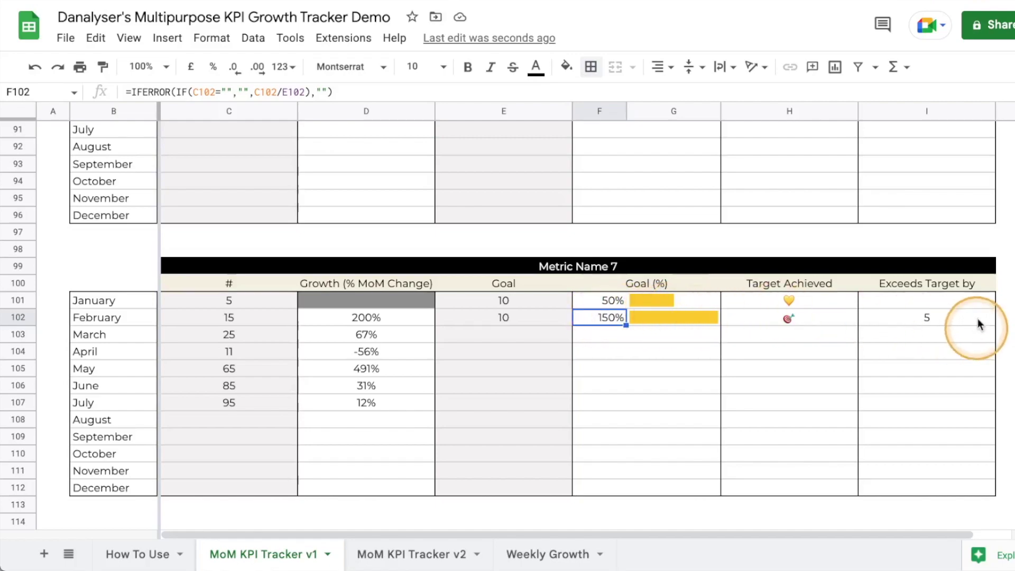
{"action": "left_click", "coordinate": [931, 318]}
{"action": "left_click", "coordinate": [923, 365]}
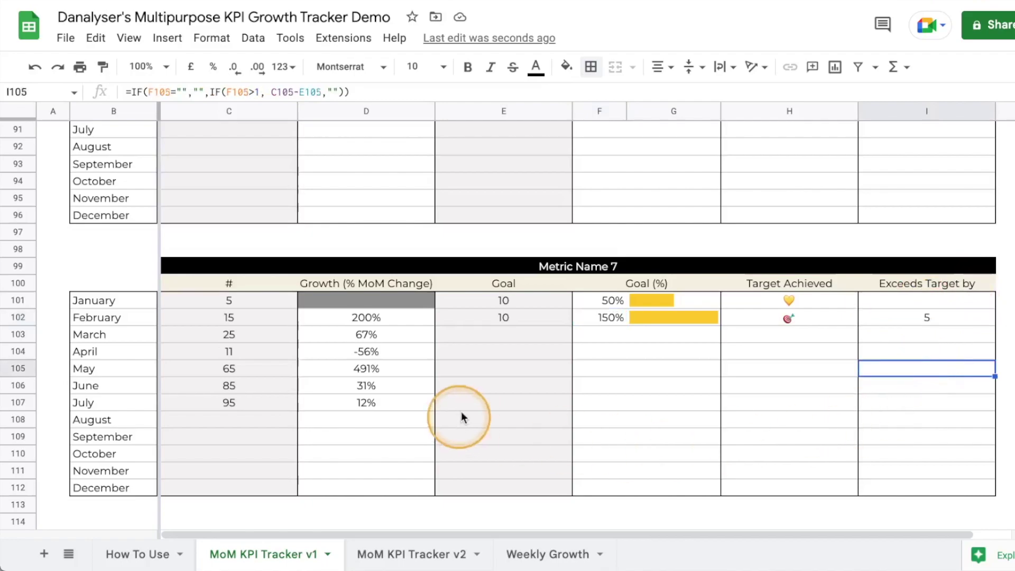
{"action": "scroll", "coordinate": [727, 373], "scroll_direction": "up", "scroll_amount": 3}
{"action": "scroll", "coordinate": [717, 368], "scroll_direction": "down", "scroll_amount": 4}
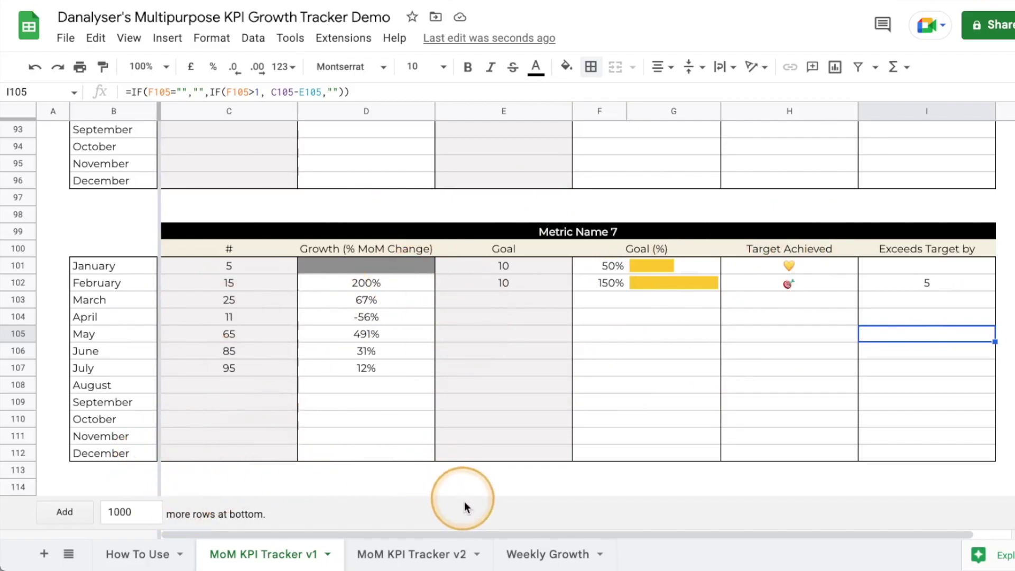
Look over the MoM KPI Tracker v2 sheet, then move to the Weekly Growth sheet
{"action": "left_click", "coordinate": [414, 553]}
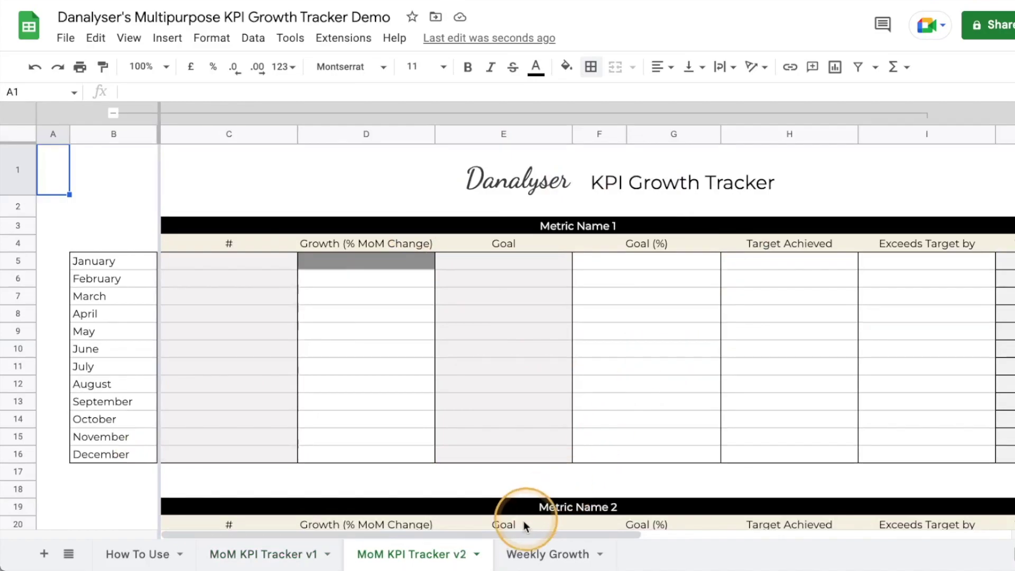
{"action": "left_click_drag", "start_coordinate": [517, 532], "coordinate": [420, 494]}
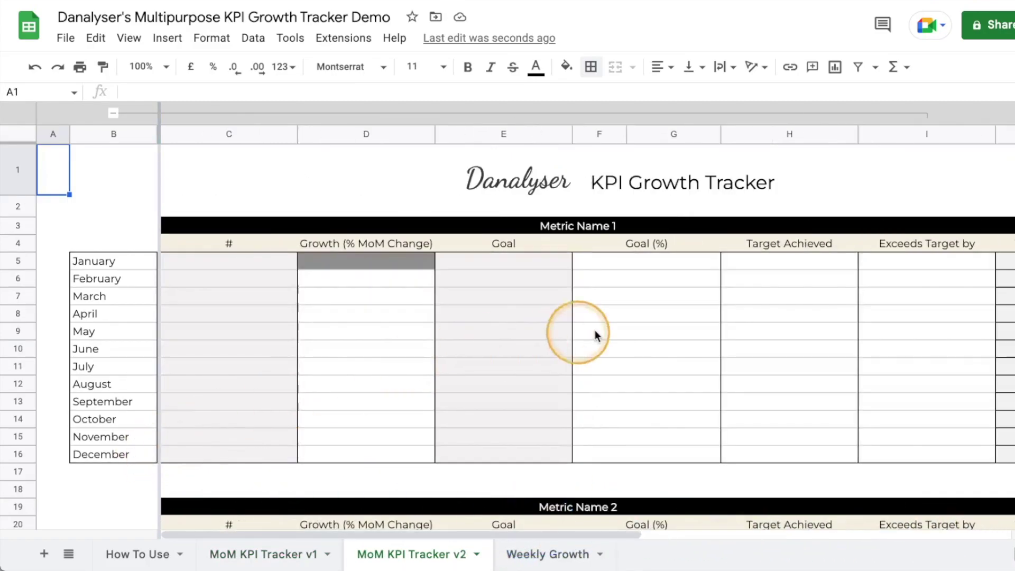
{"action": "scroll", "coordinate": [595, 334], "scroll_direction": "down", "scroll_amount": 5}
{"action": "scroll", "coordinate": [595, 335], "scroll_direction": "up", "scroll_amount": 5}
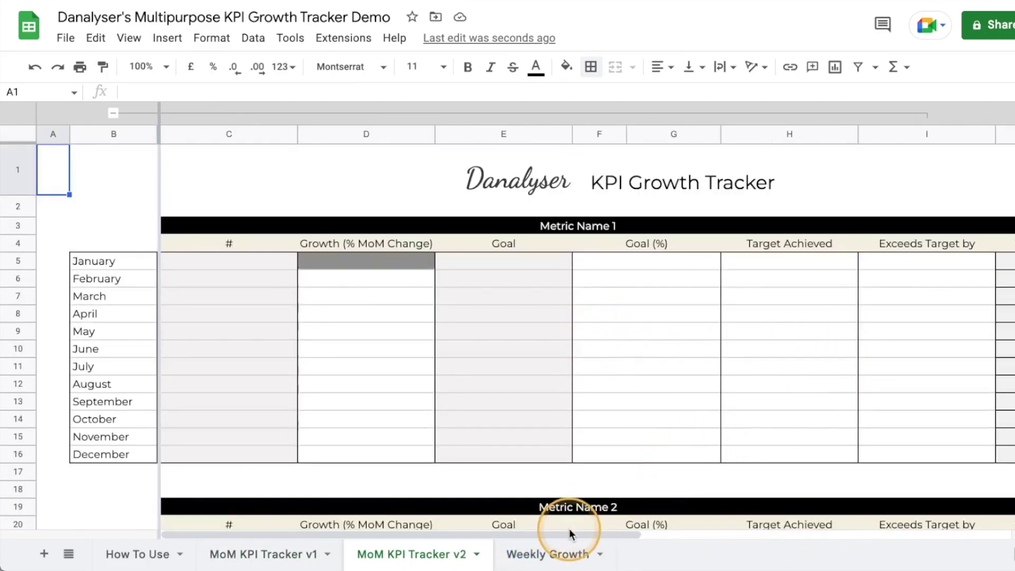
{"action": "left_click_drag", "start_coordinate": [570, 534], "coordinate": [929, 420]}
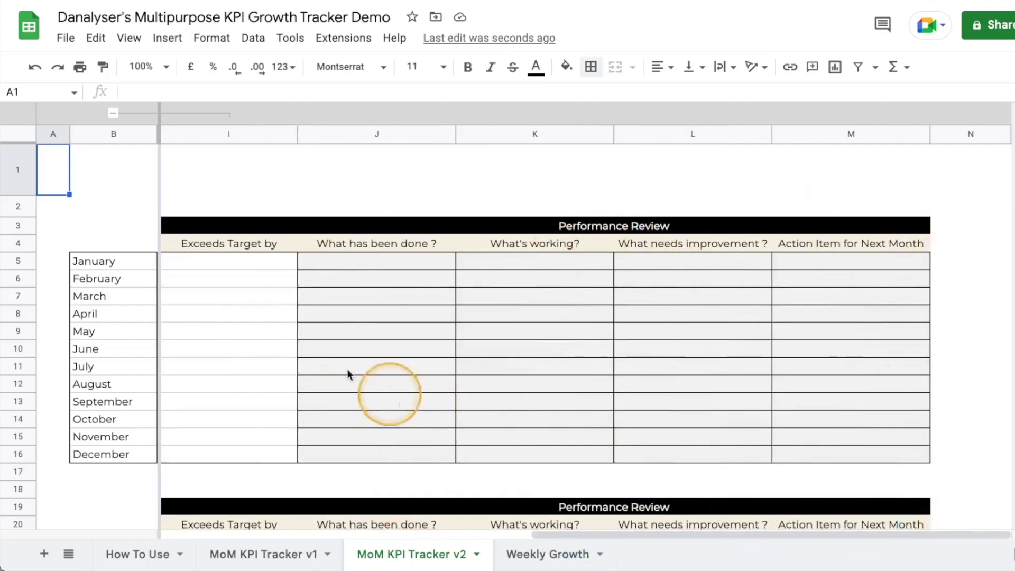
{"action": "right_click", "coordinate": [442, 553]}
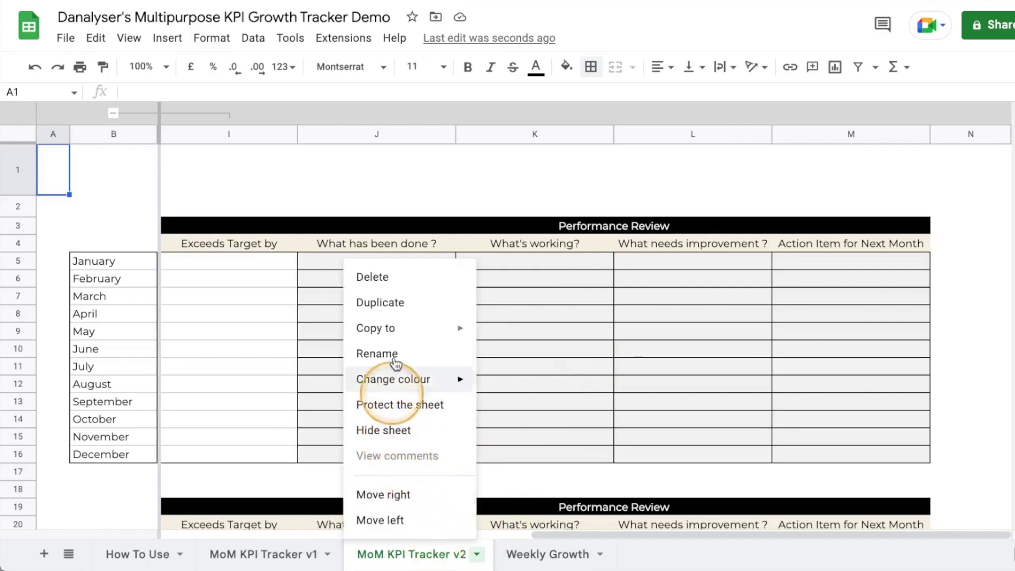
{"action": "left_click", "coordinate": [622, 399]}
{"action": "left_click", "coordinate": [561, 553]}
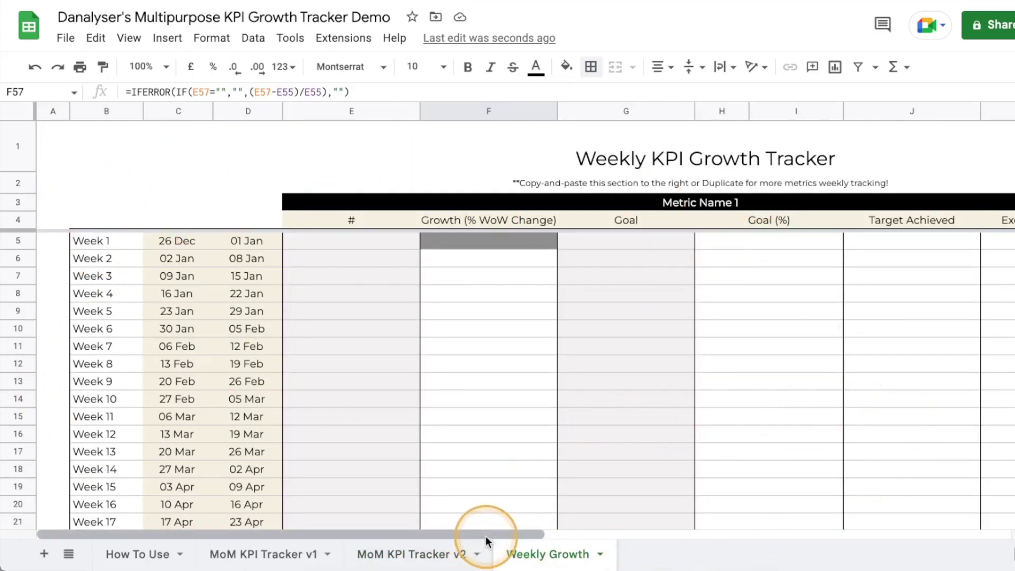
Pick 2 January 2023 and 8 January 2023 as Week 1's start and end dates
{"action": "left_click_drag", "start_coordinate": [486, 535], "coordinate": [244, 494]}
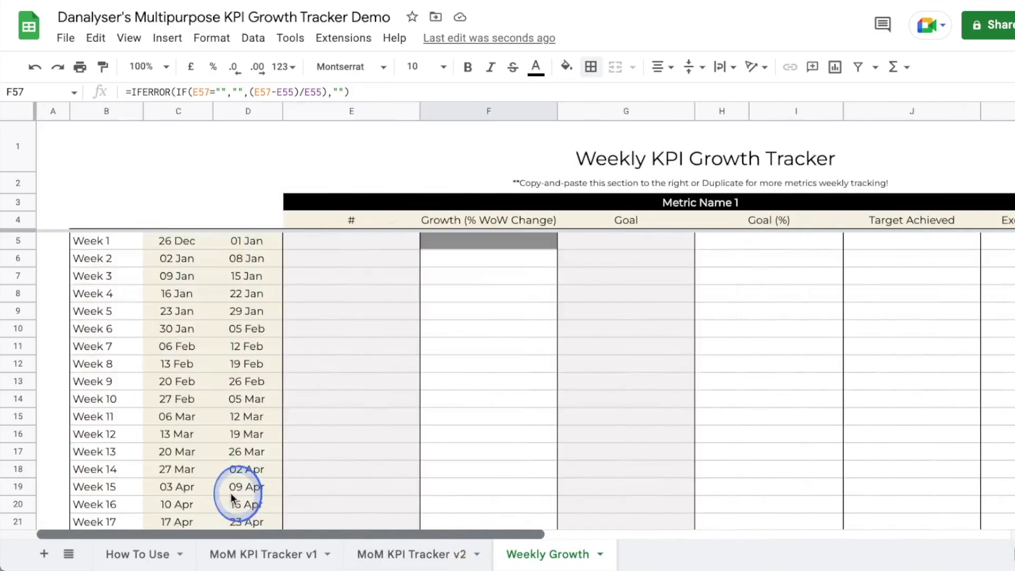
{"action": "double_click", "coordinate": [185, 240]}
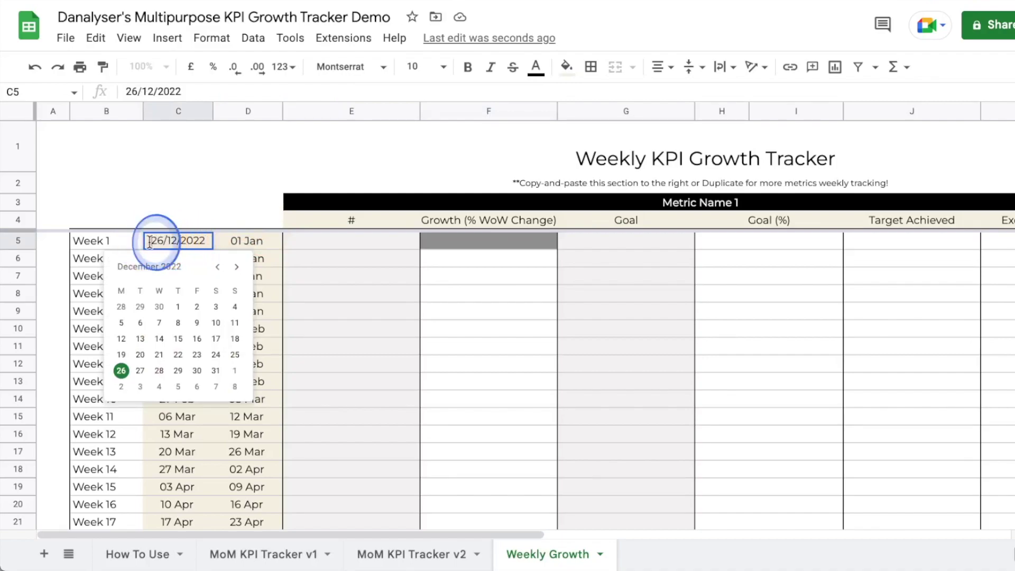
{"action": "left_click_drag", "start_coordinate": [149, 241], "coordinate": [224, 247]}
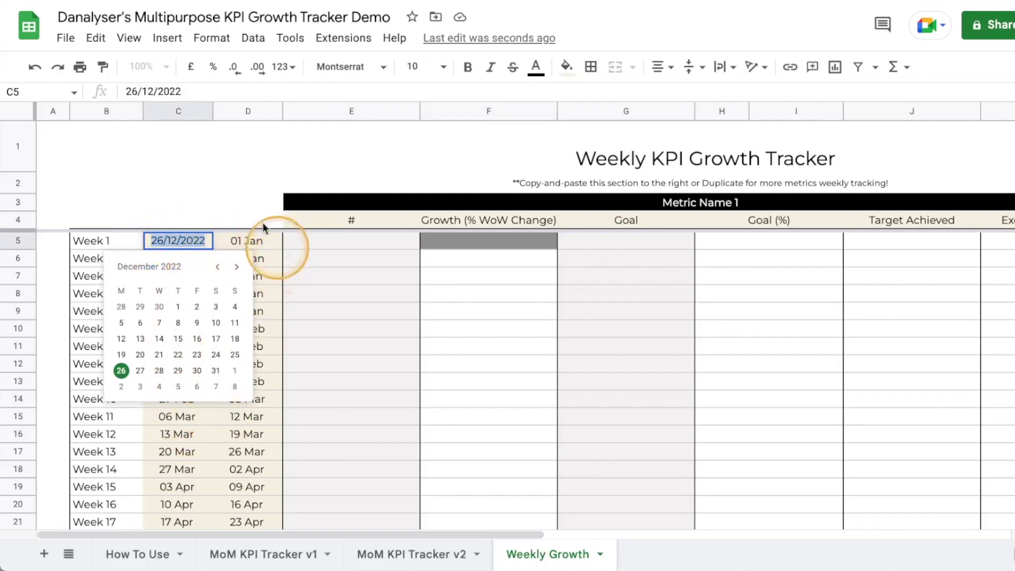
{"action": "left_click", "coordinate": [237, 268]}
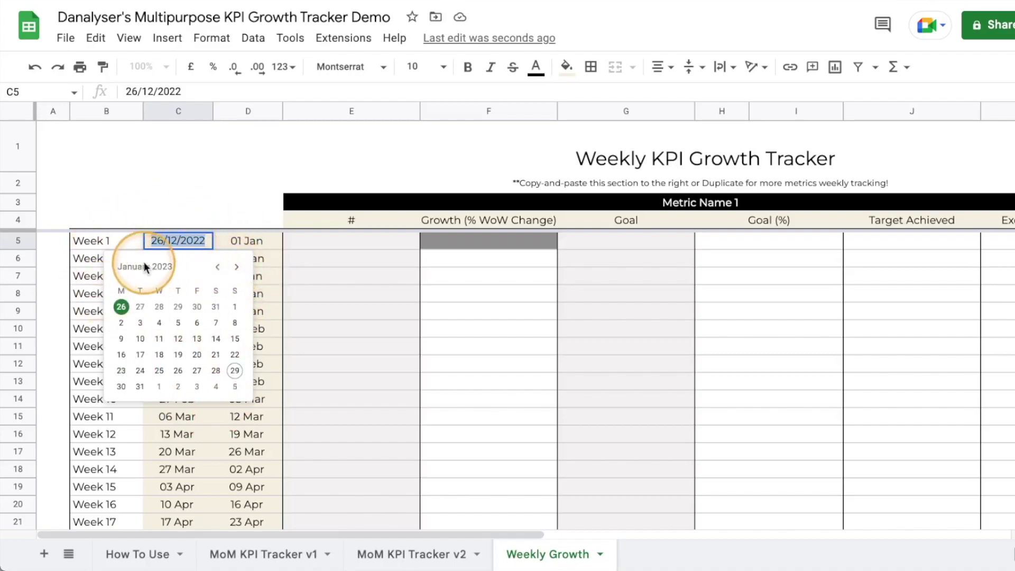
{"action": "left_click", "coordinate": [123, 324]}
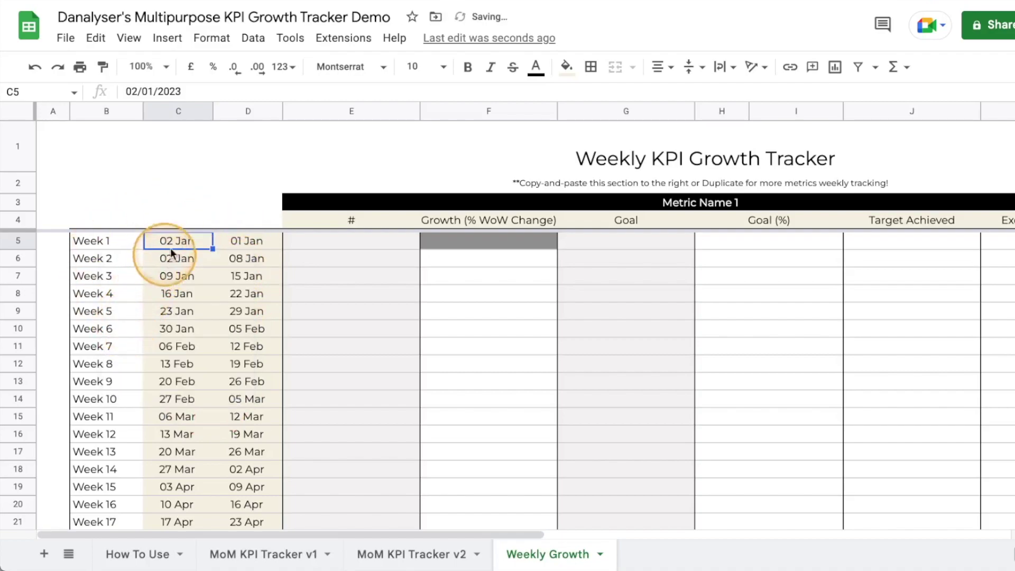
{"action": "double_click", "coordinate": [248, 239]}
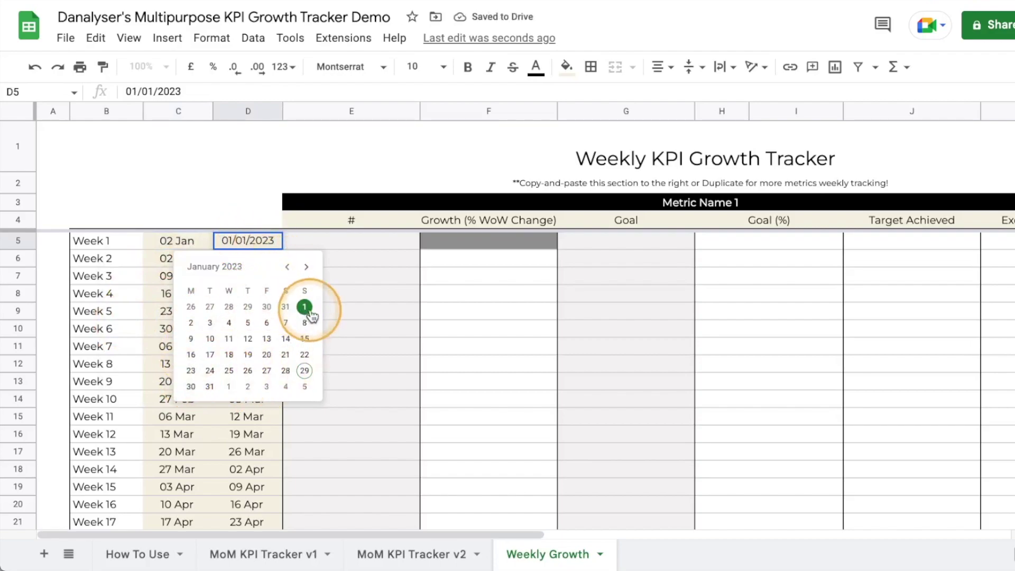
{"action": "left_click", "coordinate": [305, 323]}
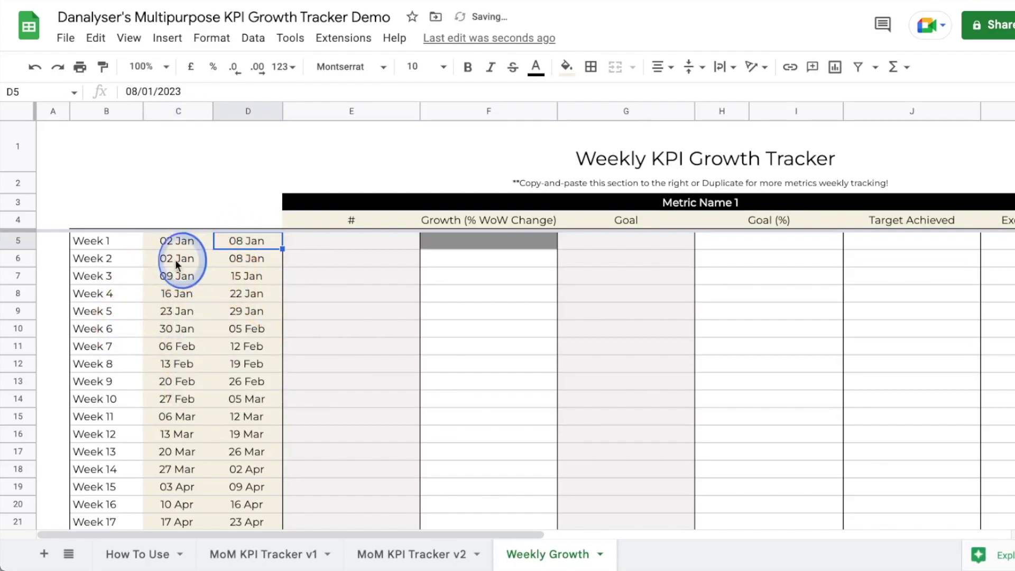
Set Week 2 to 9–15 Jan and Week 3 to 16–22 Jan from the calendar
{"action": "double_click", "coordinate": [177, 258]}
{"action": "left_click", "coordinate": [236, 285]}
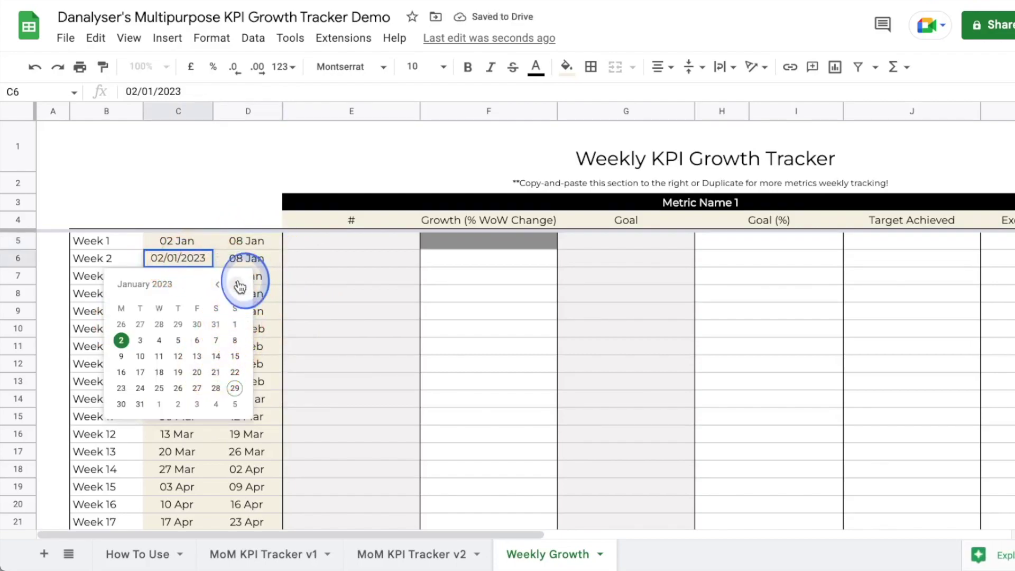
{"action": "left_click", "coordinate": [217, 284]}
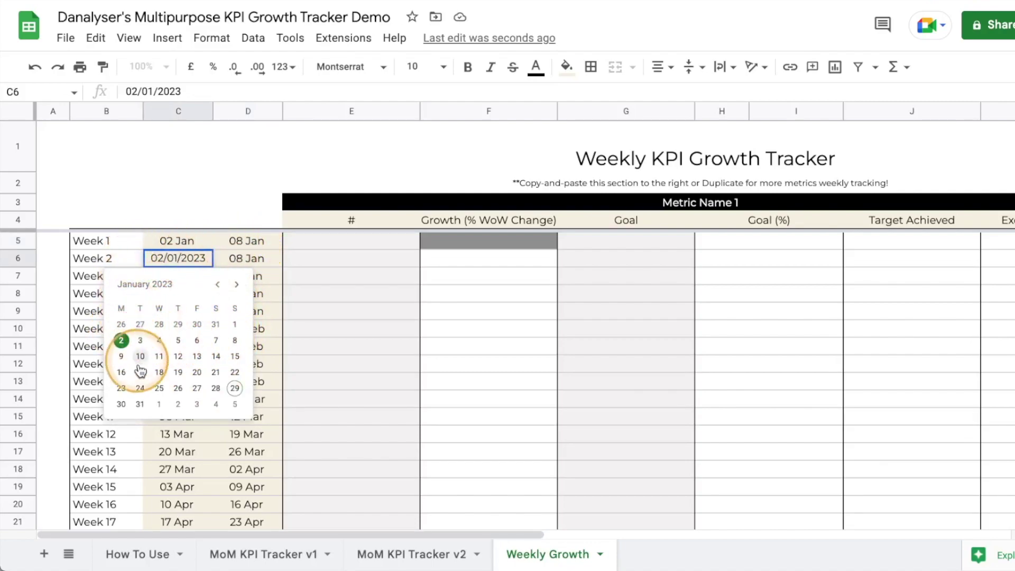
{"action": "left_click", "coordinate": [121, 356]}
{"action": "double_click", "coordinate": [246, 260]}
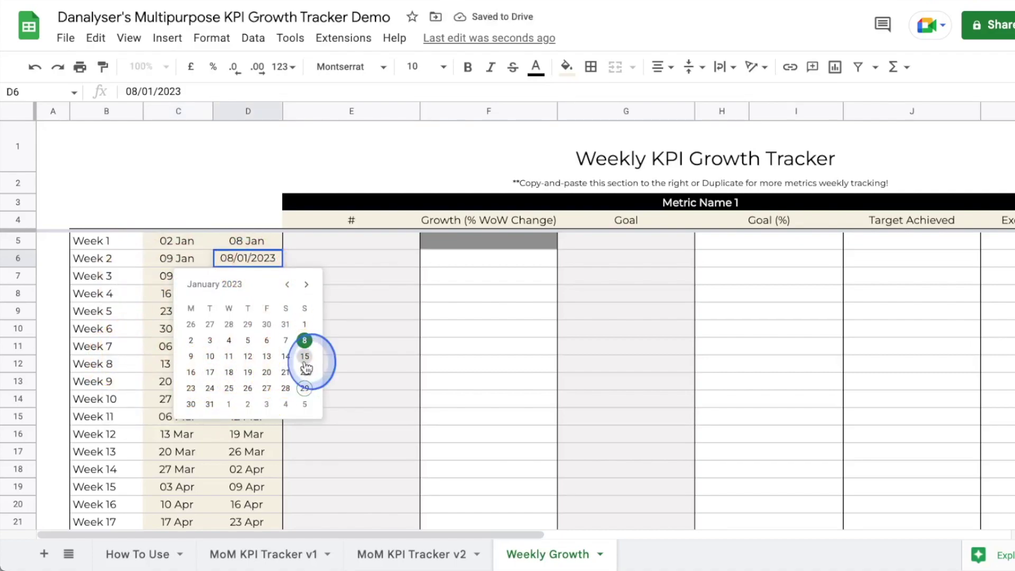
{"action": "left_click", "coordinate": [305, 356]}
{"action": "double_click", "coordinate": [177, 278]}
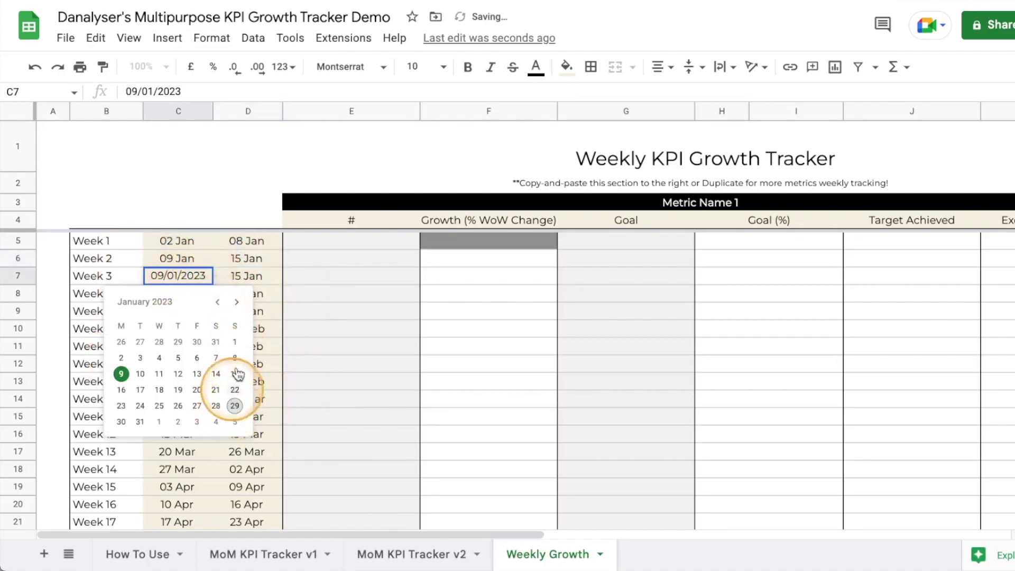
{"action": "left_click", "coordinate": [122, 389]}
{"action": "double_click", "coordinate": [252, 283]}
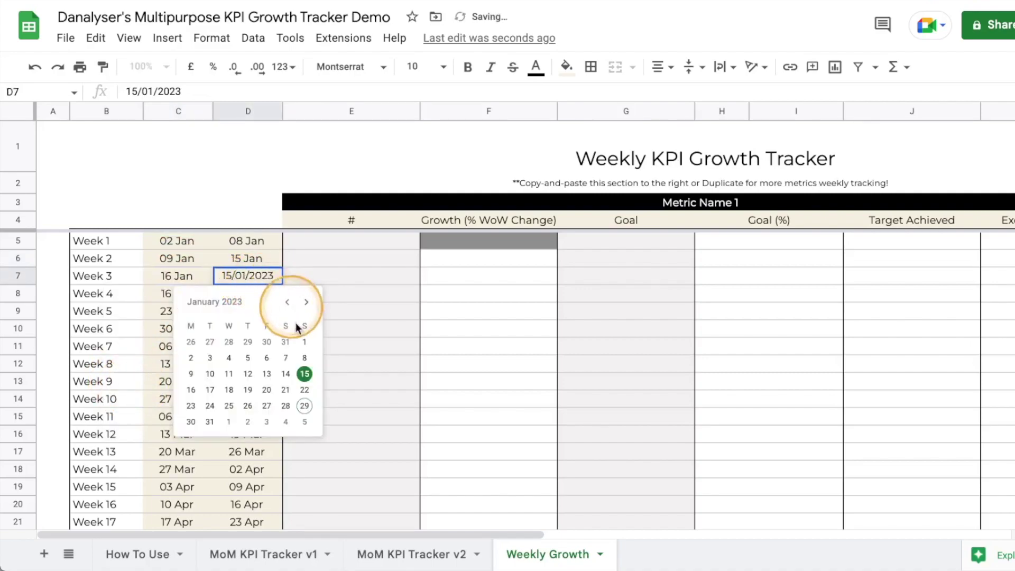
{"action": "left_click", "coordinate": [302, 391]}
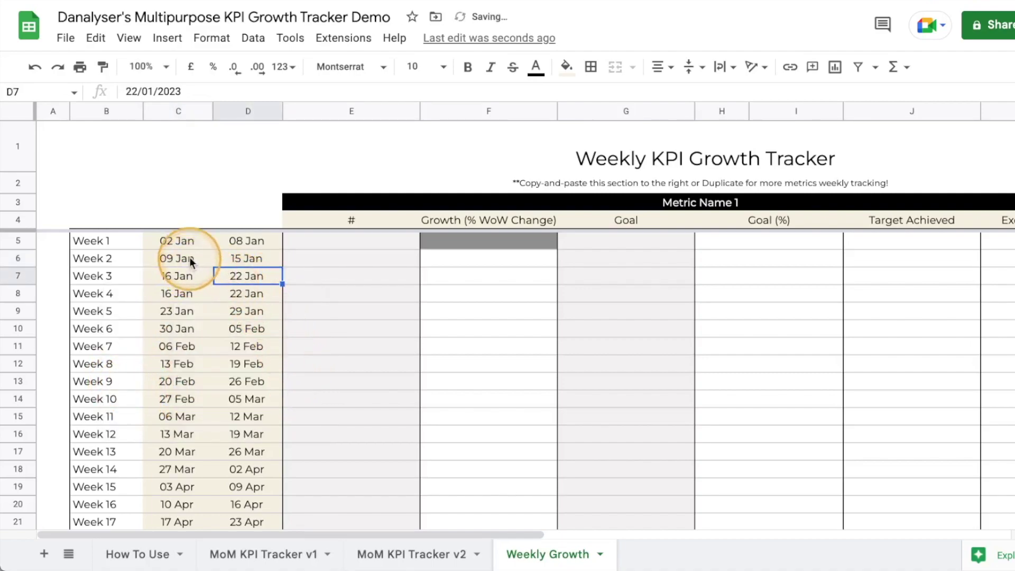
Fill the Week 2–3 date pattern in C6:D7 down to row 57, confirming Week 52 ends 31 Dec
{"action": "left_click_drag", "start_coordinate": [183, 262], "coordinate": [246, 277]}
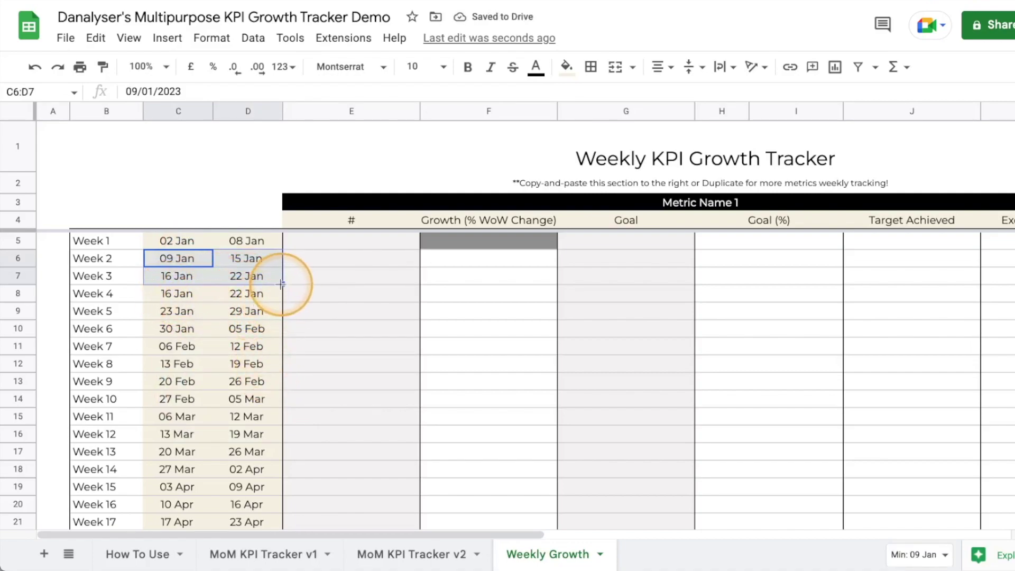
{"action": "left_click", "coordinate": [195, 311]}
{"action": "left_click_drag", "start_coordinate": [193, 243], "coordinate": [249, 274]}
{"action": "left_click", "coordinate": [208, 275]}
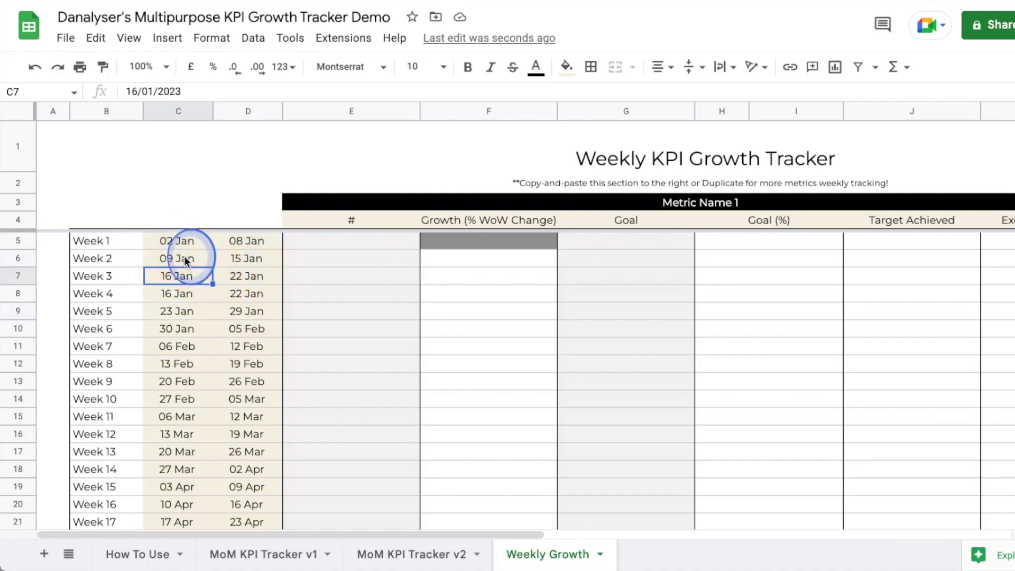
{"action": "left_click_drag", "start_coordinate": [193, 259], "coordinate": [192, 274]}
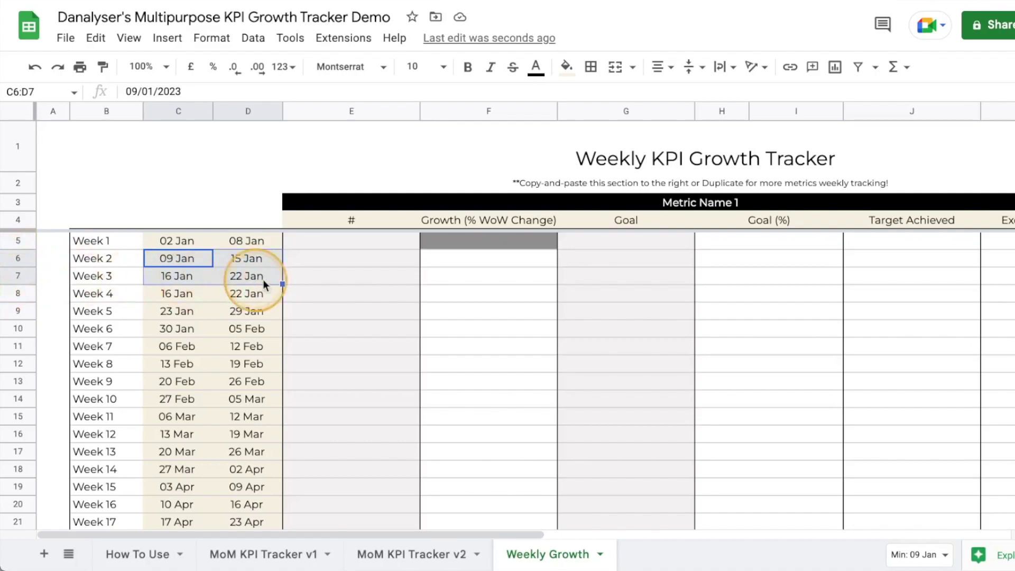
{"action": "left_click_drag", "start_coordinate": [166, 256], "coordinate": [253, 277]}
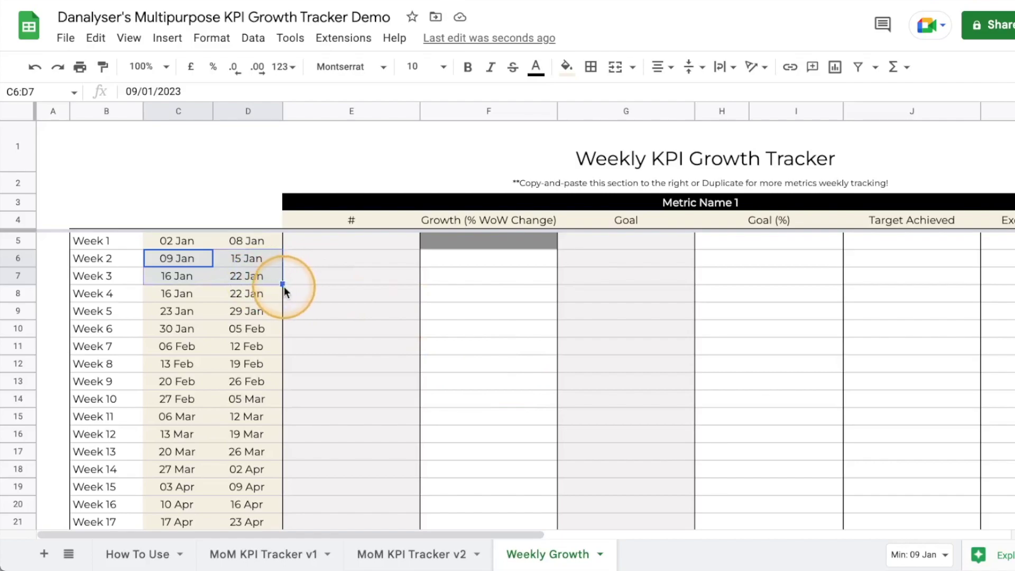
{"action": "left_click_drag", "start_coordinate": [281, 284], "coordinate": [259, 444]}
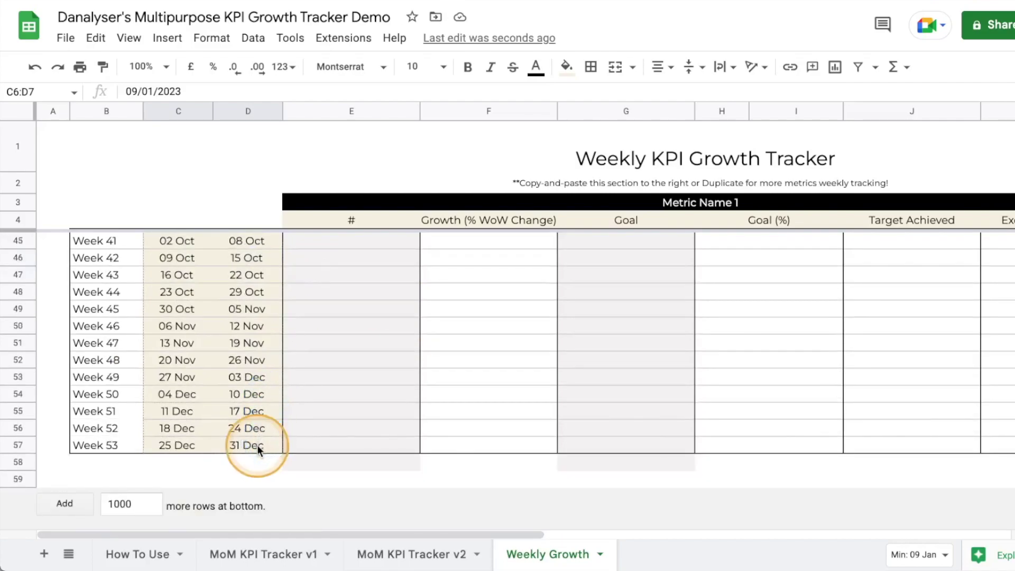
{"action": "left_click", "coordinate": [363, 412]}
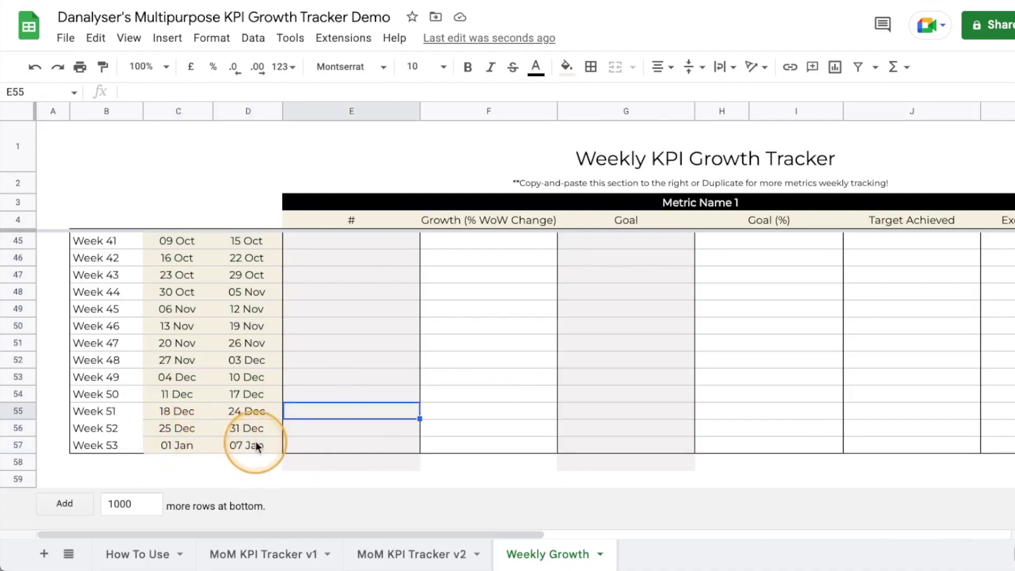
{"action": "left_click", "coordinate": [251, 429]}
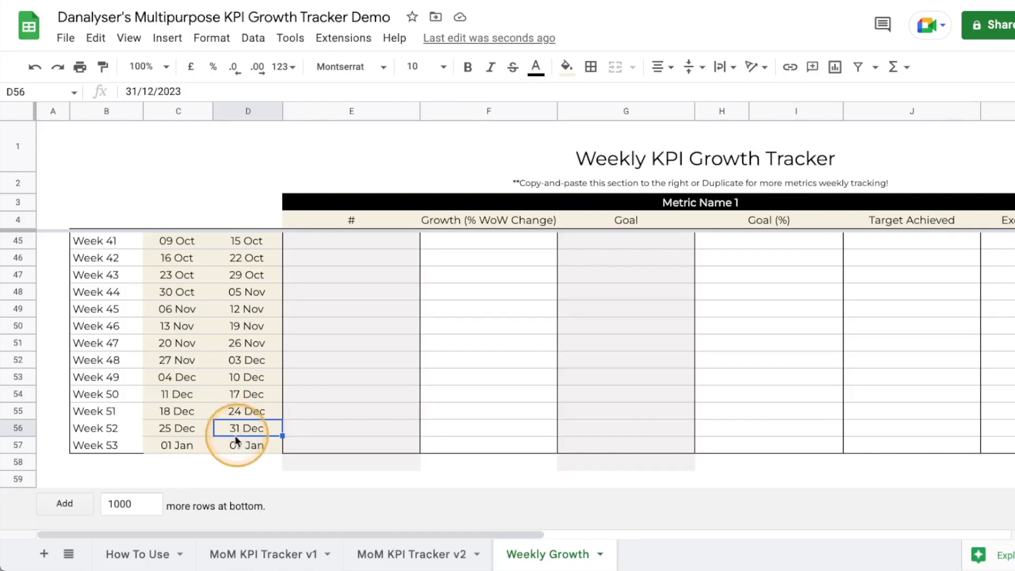
Delete row 57 (Week 53), leaving Week 52 (25–31 Dec) as the last week
{"action": "left_click", "coordinate": [19, 445]}
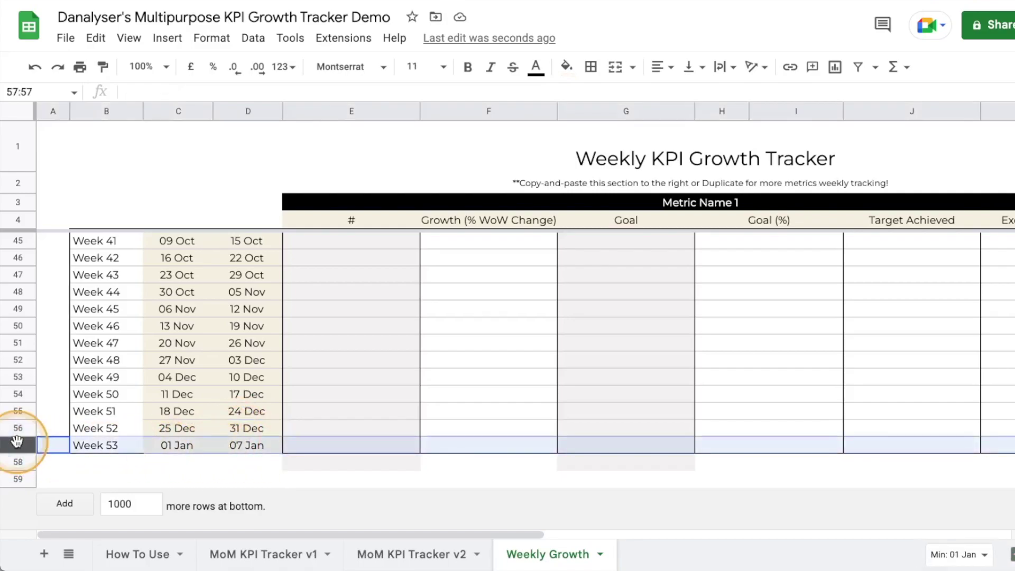
{"action": "right_click", "coordinate": [19, 444]}
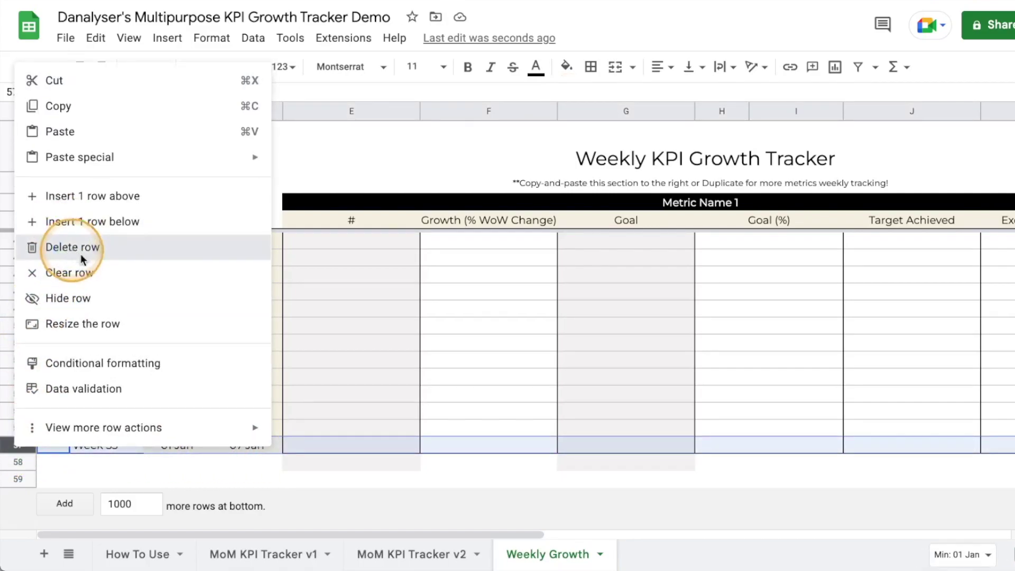
{"action": "left_click", "coordinate": [63, 241]}
{"action": "left_click", "coordinate": [231, 433]}
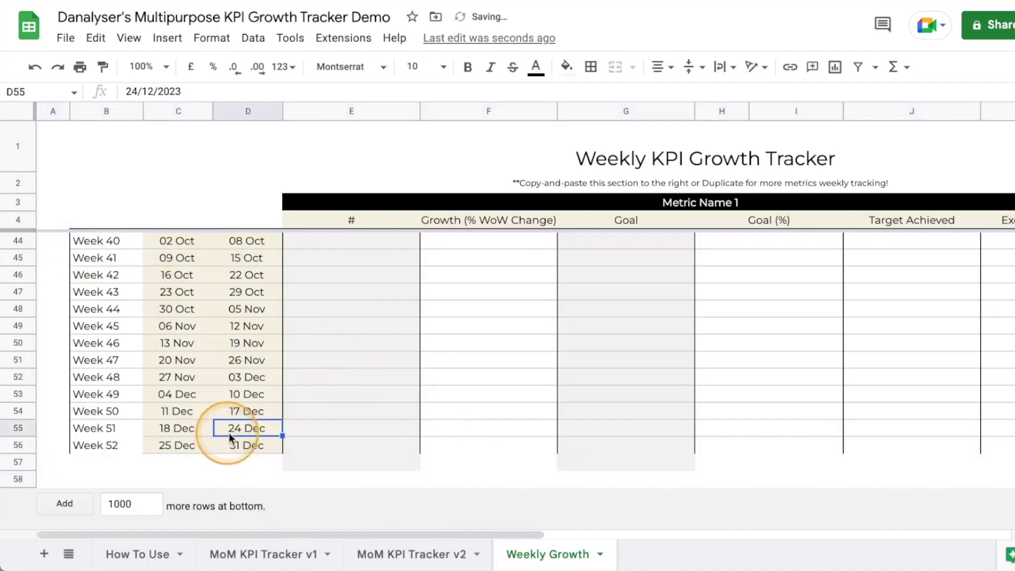
{"action": "left_click", "coordinate": [120, 446]}
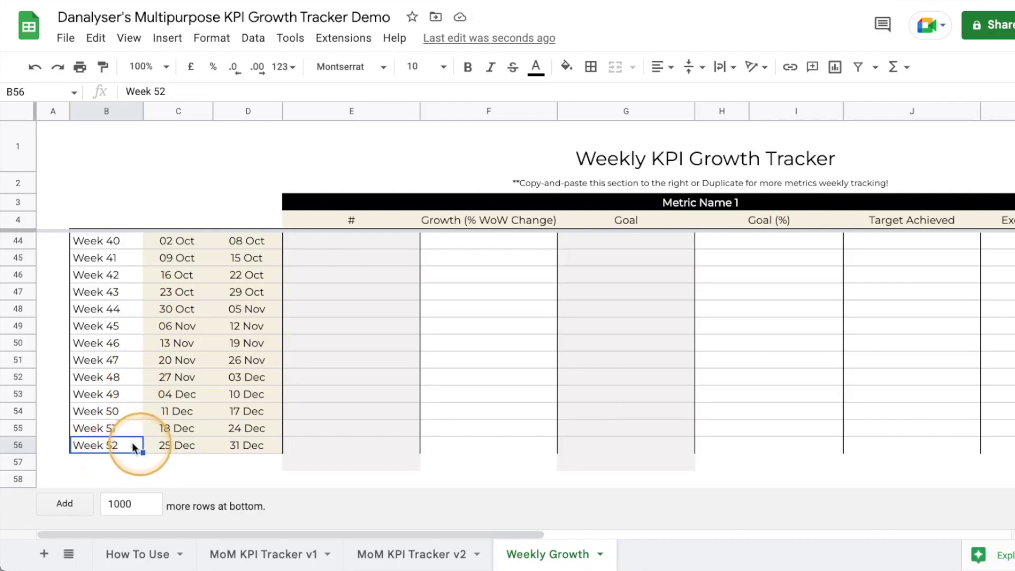
{"action": "right_click", "coordinate": [14, 446]}
Insert a row below Week 52 and fill in Week 53 with dates 01–07 Jan
{"action": "left_click", "coordinate": [96, 220]}
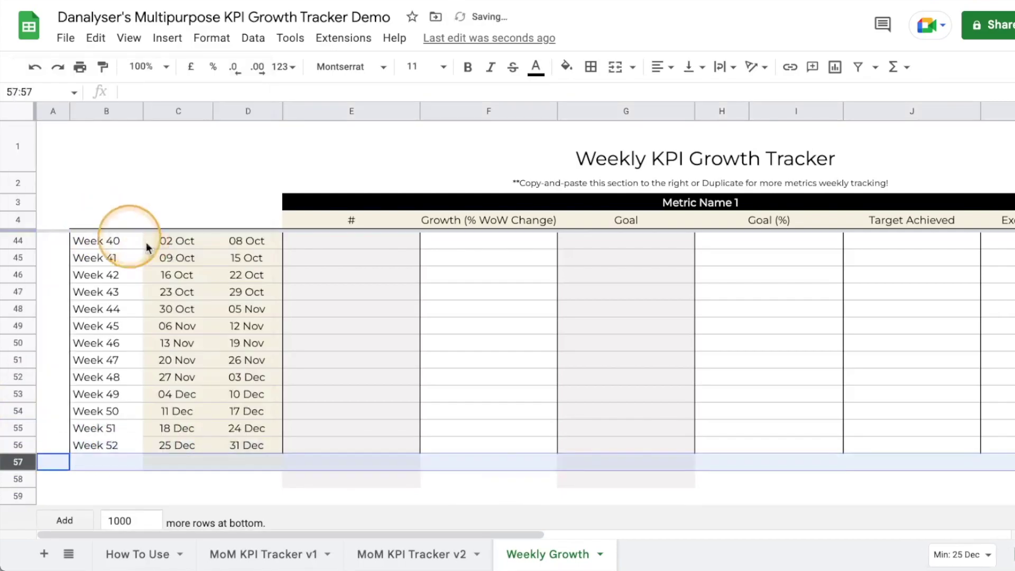
{"action": "scroll", "coordinate": [391, 406], "scroll_direction": "up", "scroll_amount": 1}
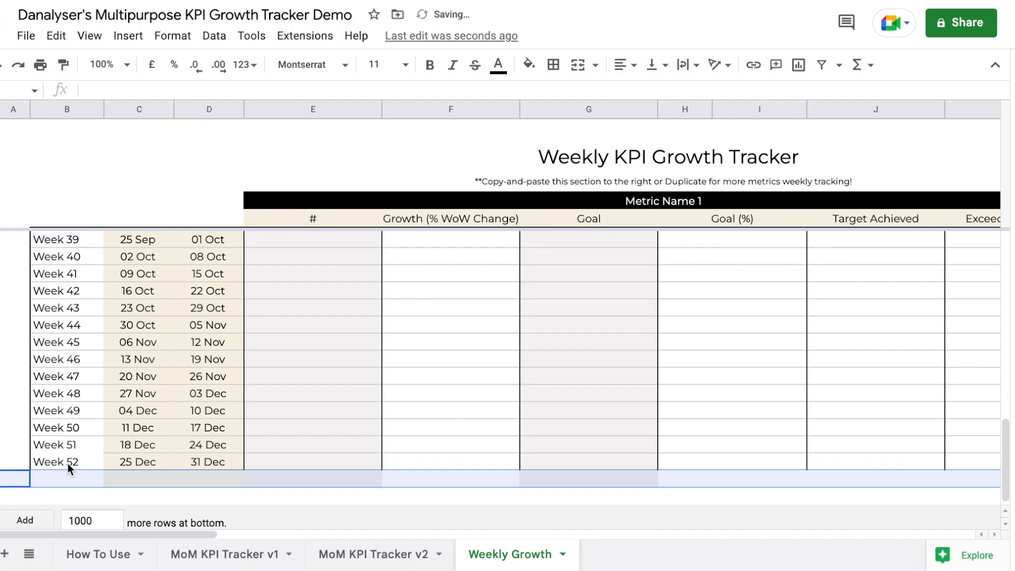
{"action": "left_click_drag", "start_coordinate": [78, 445], "coordinate": [241, 487]}
{"action": "left_click", "coordinate": [310, 447]}
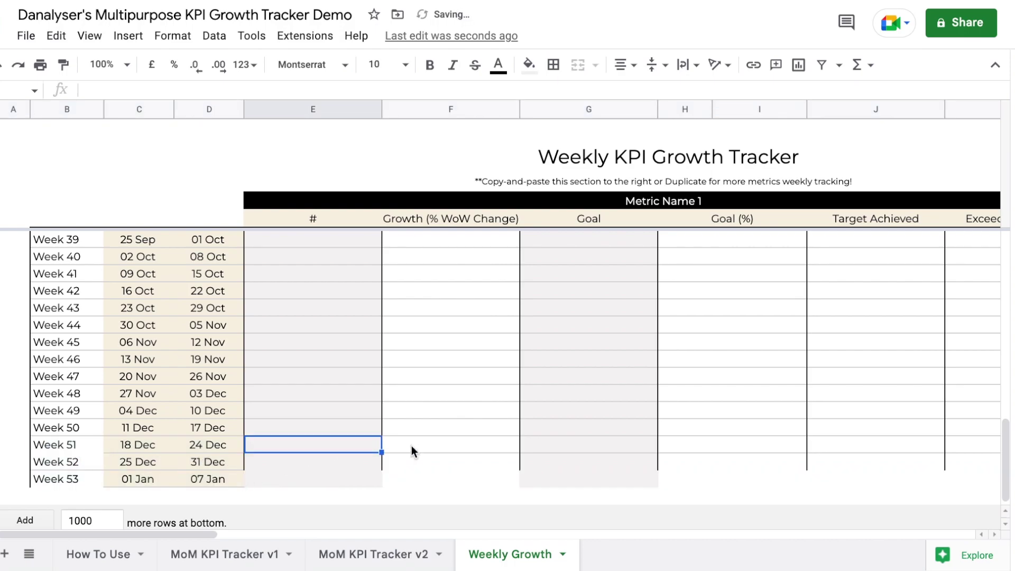
{"action": "left_click", "coordinate": [215, 478]}
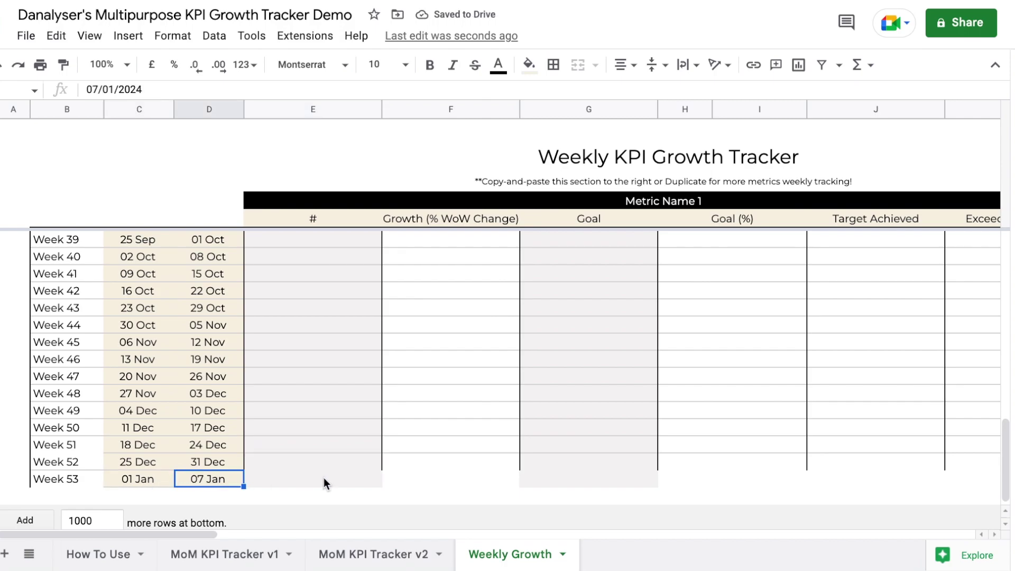
Carry the Week 52 metric cells across all blocks down into the Week 53 row
{"action": "left_click", "coordinate": [283, 464]}
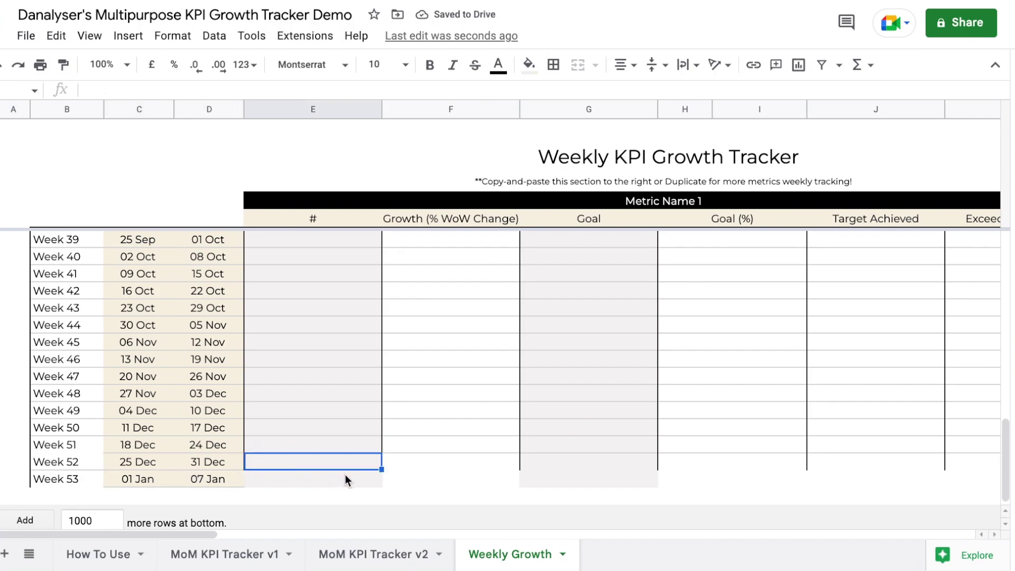
{"action": "left_click_drag", "start_coordinate": [347, 464], "coordinate": [967, 481]}
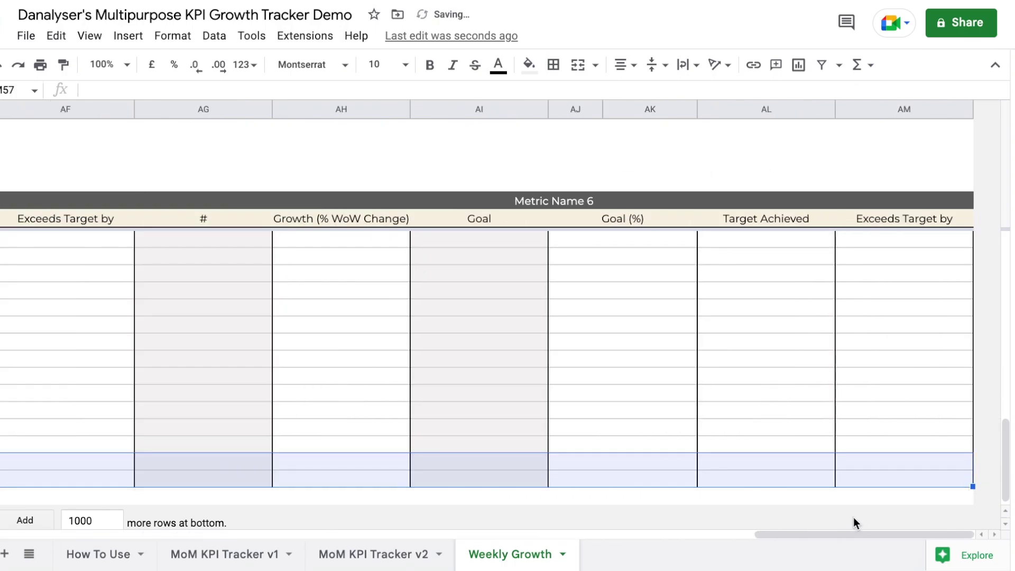
{"action": "left_click_drag", "start_coordinate": [841, 535], "coordinate": [148, 521]}
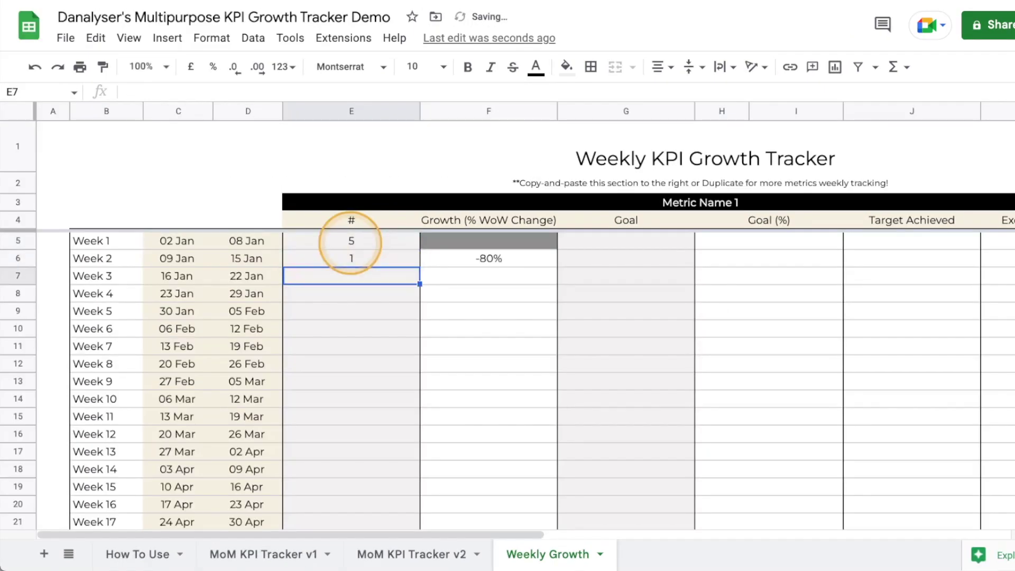
Enter weekly counts 8, 10, 65, 1,555, 266 and 288 down E7:E12
{"action": "type", "text": "8"}
{"action": "key", "text": "Return"}
{"action": "type", "text": "10"}
{"action": "key", "text": "Return"}
{"action": "type", "text": "65"}
{"action": "key", "text": "Return"}
{"action": "type", "text": "1,555"}
{"action": "key", "text": "Return"}
{"action": "type", "text": "266"}
{"action": "key", "text": "Return"}
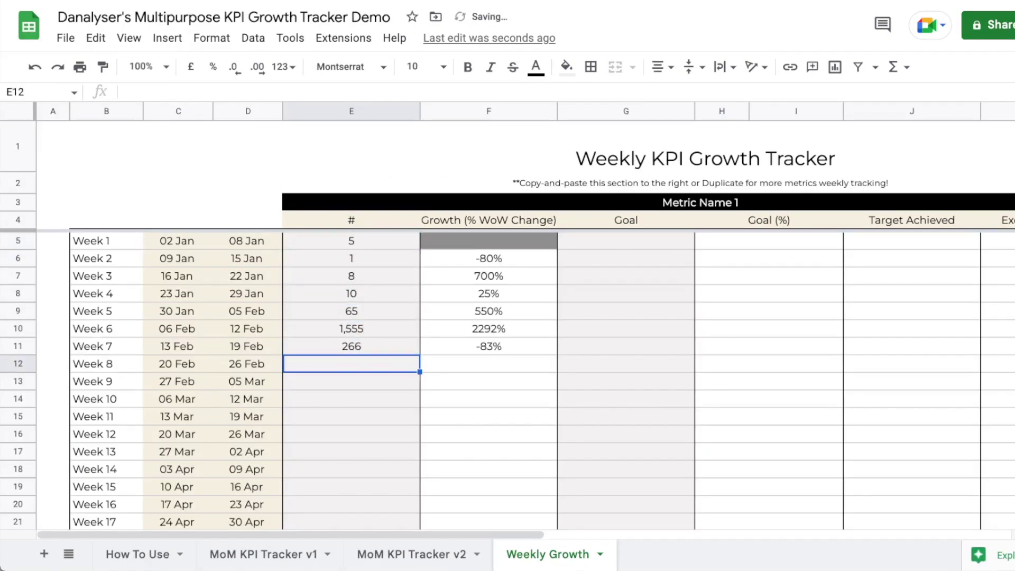
{"action": "type", "text": "288"}
{"action": "key", "text": "Return"}
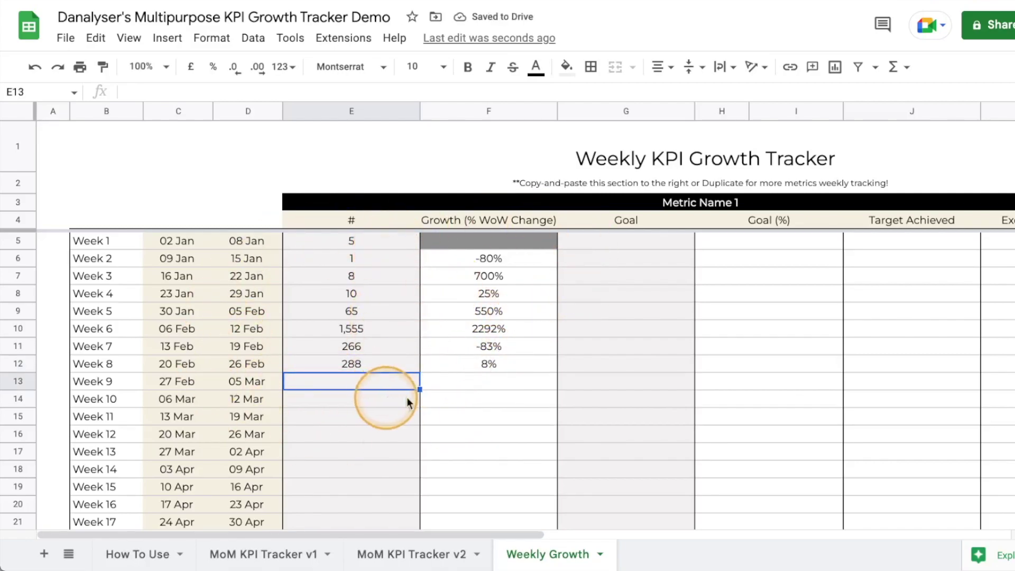
Enter goals 50, 10, 50, 61, 155 and 50 for Weeks 1–6 in G5:G10
{"action": "left_click", "coordinate": [661, 246]}
{"action": "type", "text": "50"}
{"action": "key", "text": "Return"}
{"action": "type", "text": "10"}
{"action": "key", "text": "Return"}
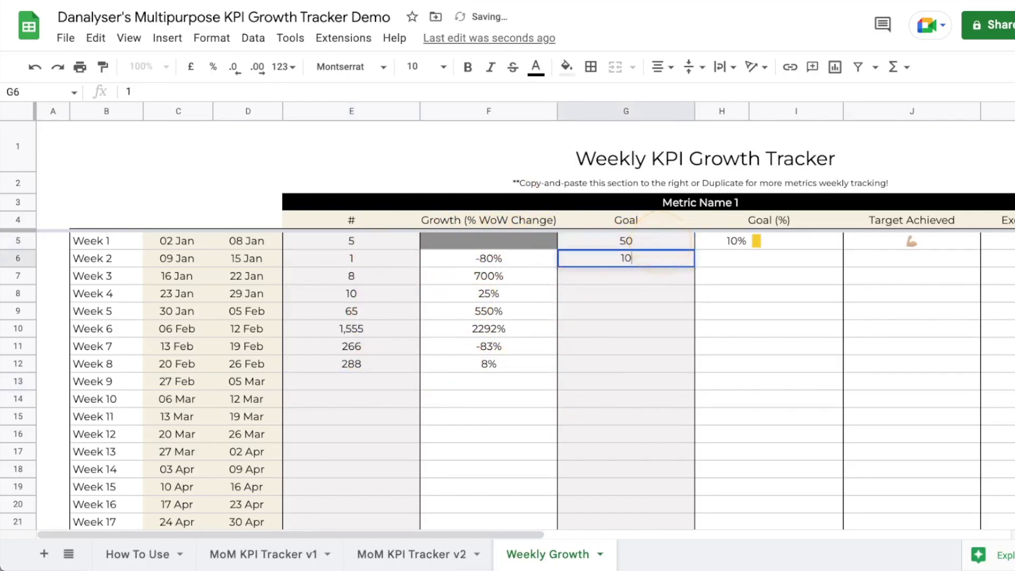
{"action": "type", "text": "50"}
{"action": "key", "text": "Return"}
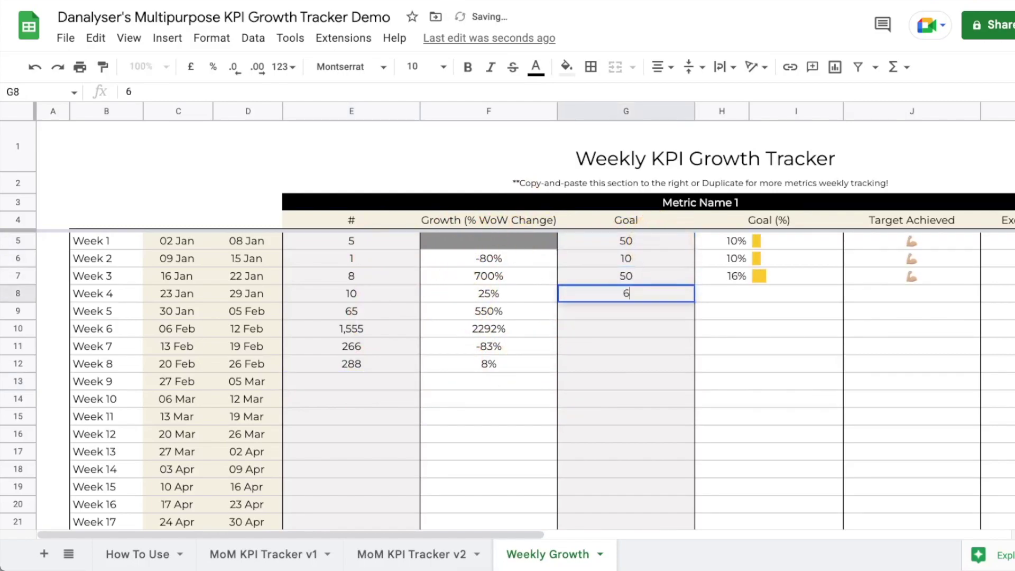
{"action": "key", "text": "Return"}
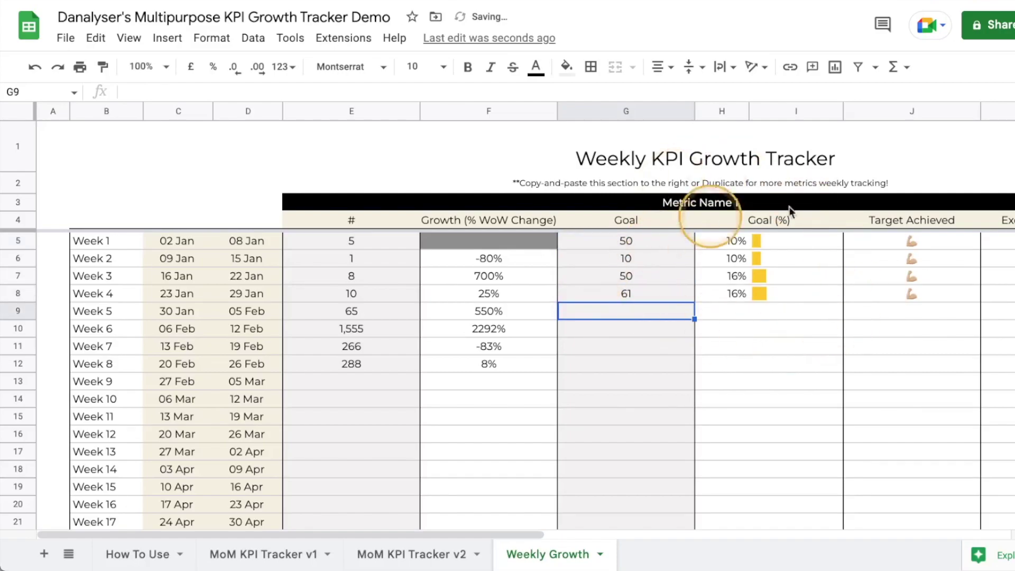
{"action": "left_click_drag", "start_coordinate": [528, 534], "coordinate": [707, 534]}
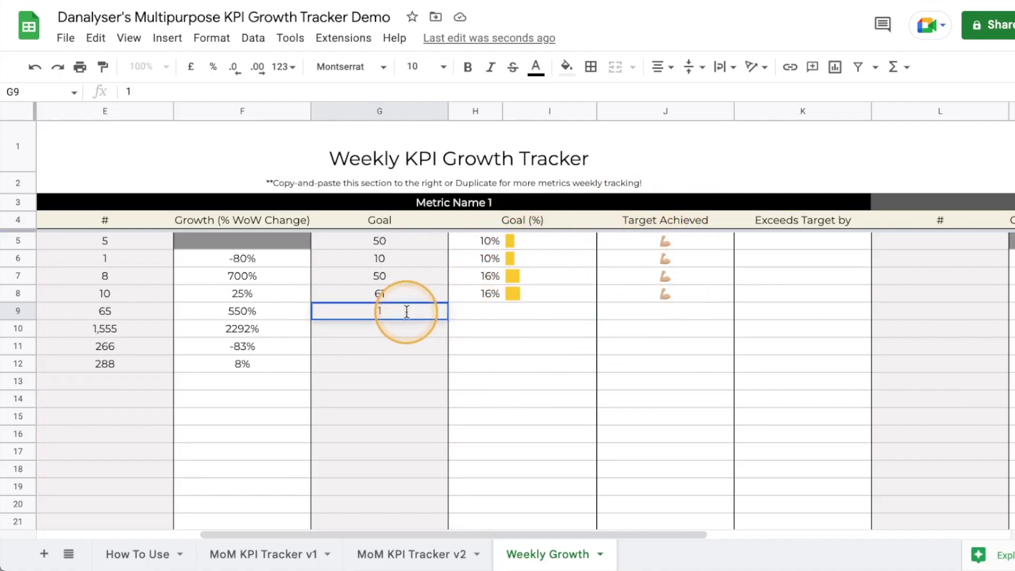
{"action": "type", "text": "55"}
{"action": "key", "text": "Return"}
{"action": "type", "text": "50"}
{"action": "key", "text": "Return"}
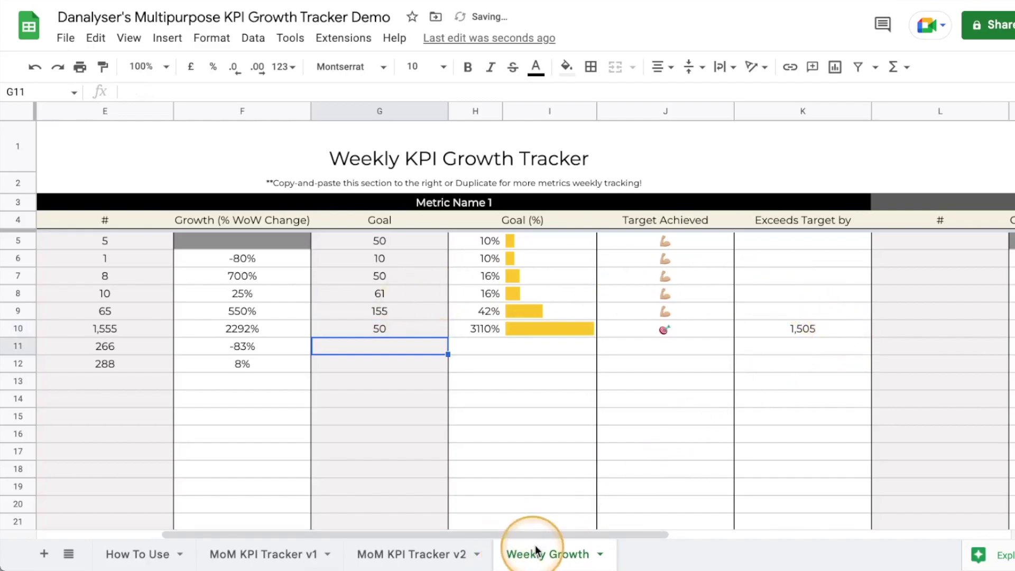
Insert 7 empty columns to the right of the Metric Name 2 columns L–R
{"action": "left_click_drag", "start_coordinate": [550, 535], "coordinate": [901, 491]}
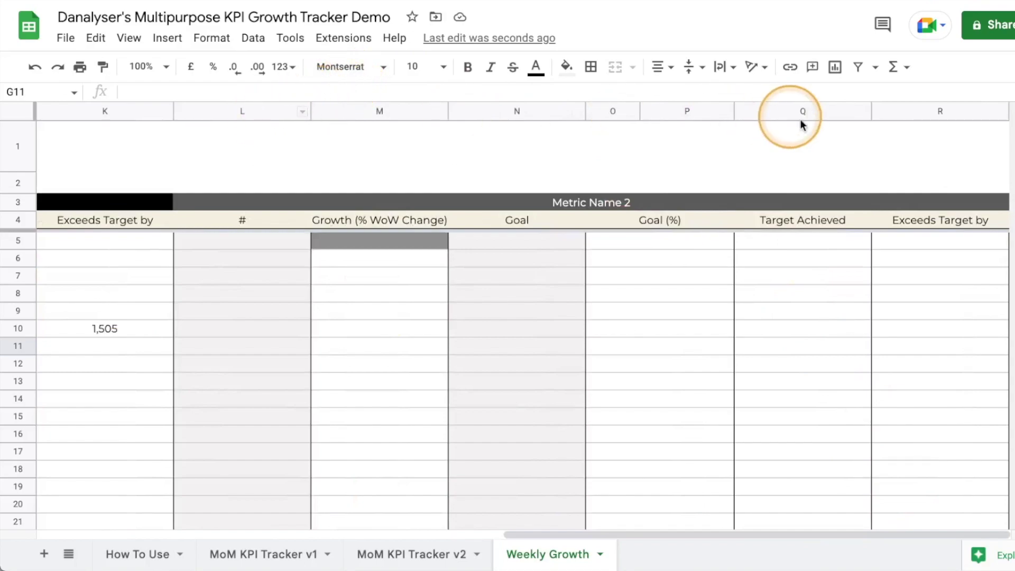
{"action": "left_click", "coordinate": [608, 204]}
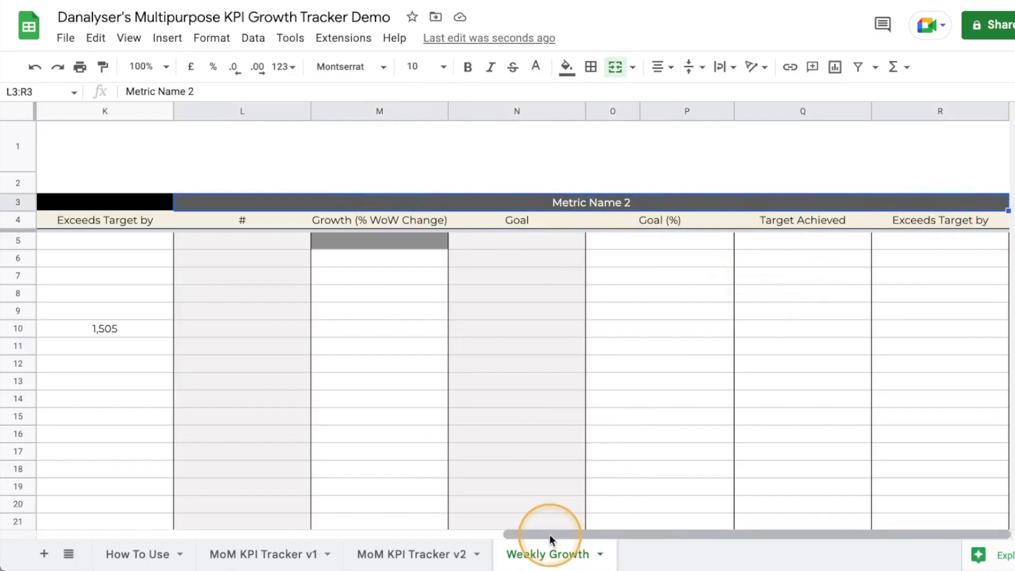
{"action": "left_click_drag", "start_coordinate": [550, 535], "coordinate": [827, 483]}
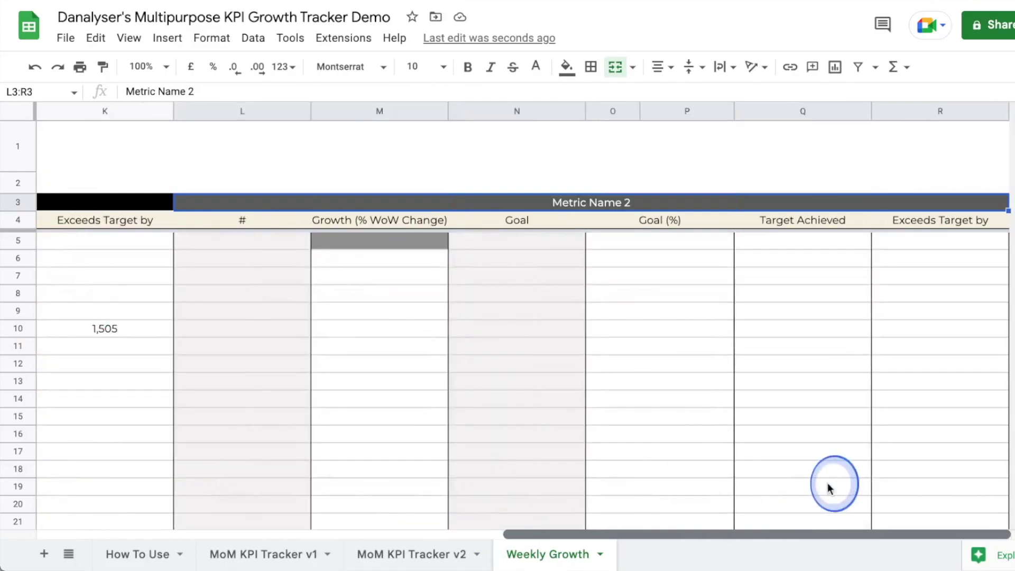
{"action": "left_click", "coordinate": [256, 111]}
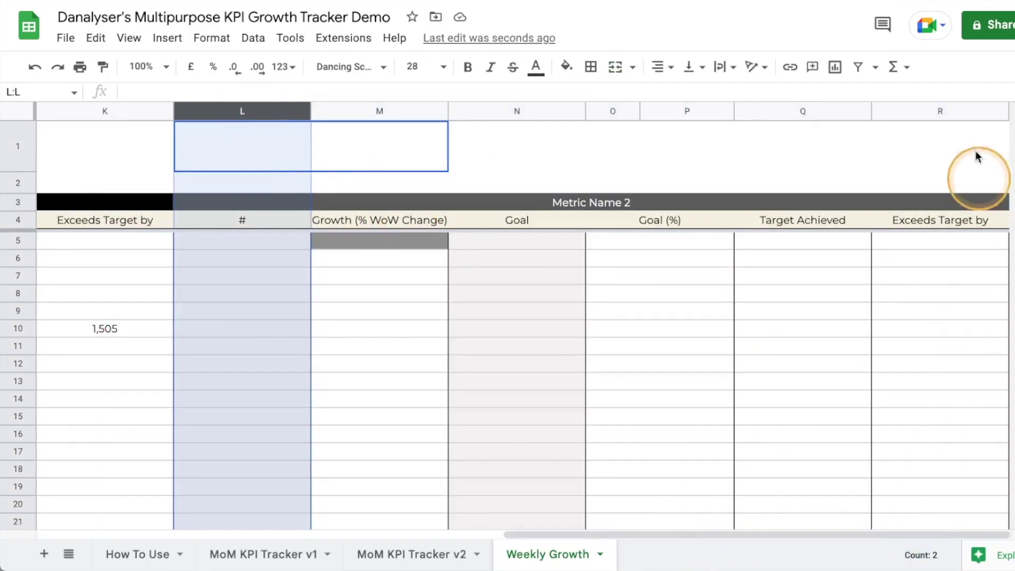
{"action": "left_click", "coordinate": [937, 113], "text": "shift"}
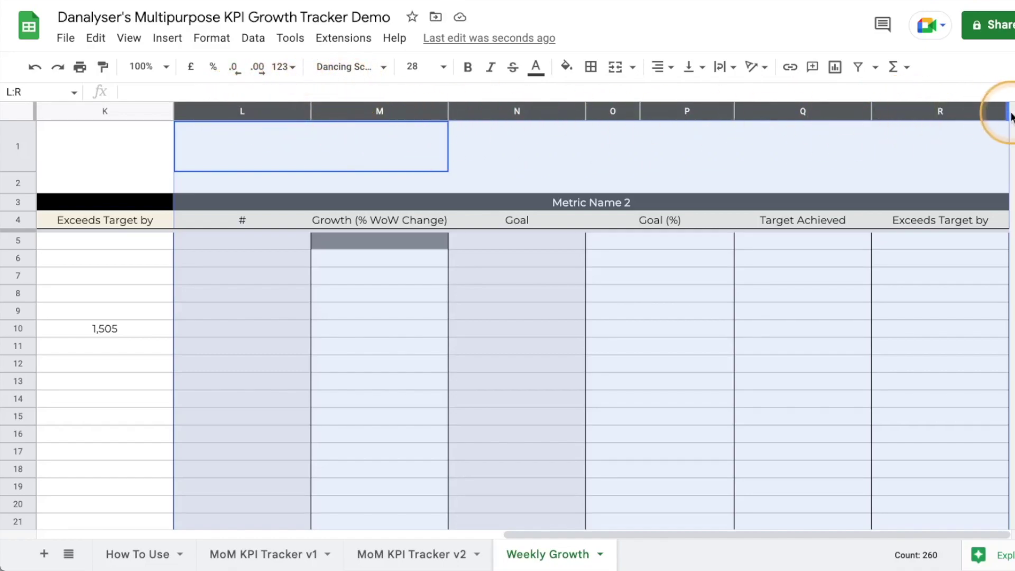
{"action": "right_click", "coordinate": [482, 109]}
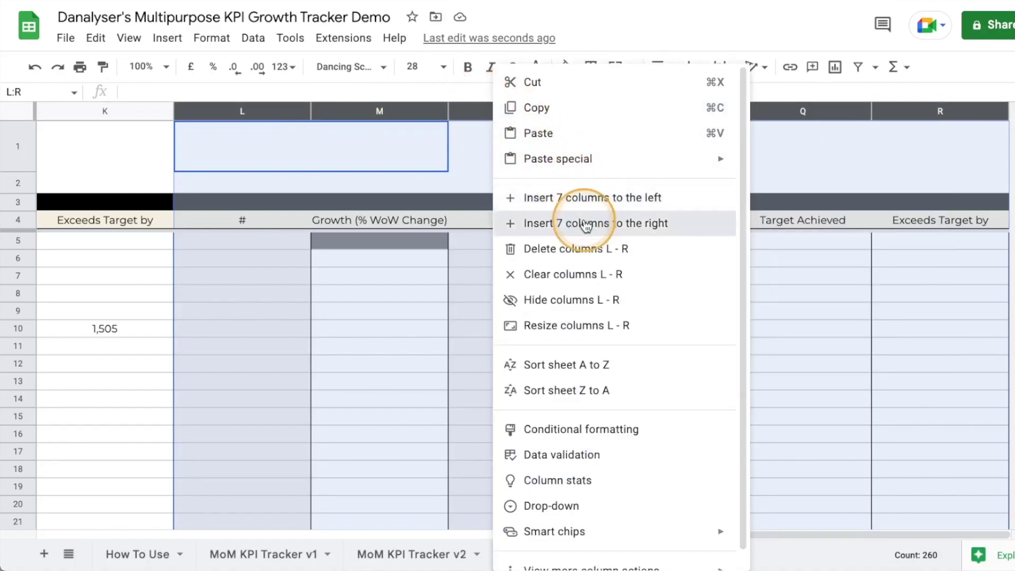
{"action": "left_click", "coordinate": [585, 225]}
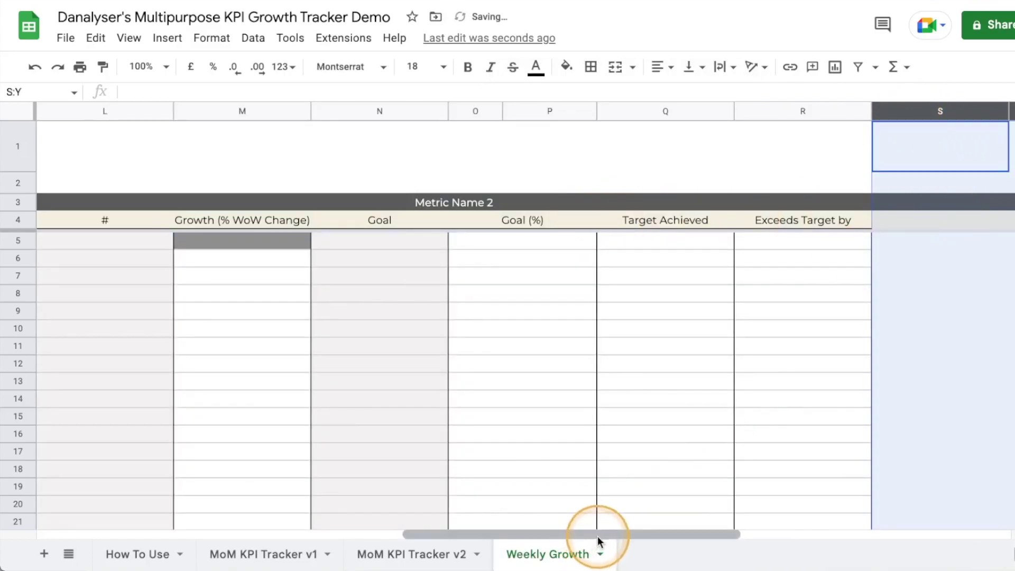
Add two more sets of 7 empty columns, the last after column AF
{"action": "left_click_drag", "start_coordinate": [601, 535], "coordinate": [945, 459]}
{"action": "right_click", "coordinate": [509, 109]}
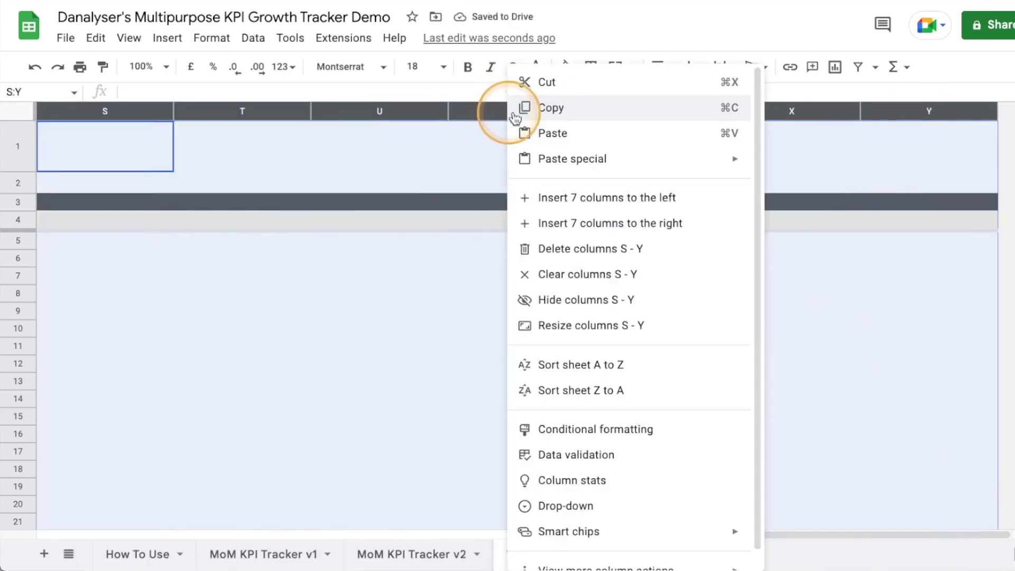
{"action": "left_click", "coordinate": [591, 222]}
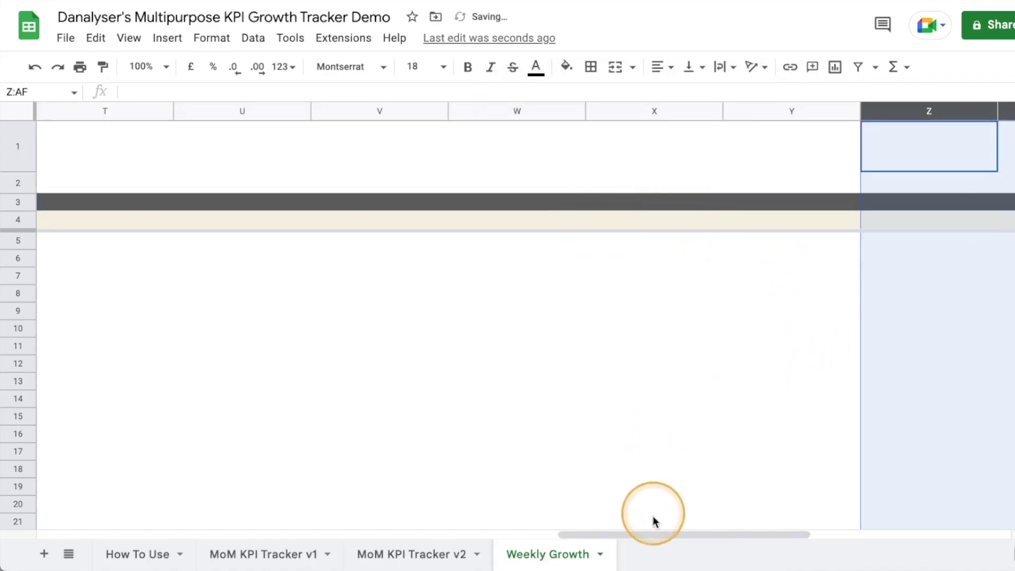
{"action": "left_click_drag", "start_coordinate": [646, 534], "coordinate": [563, 521]}
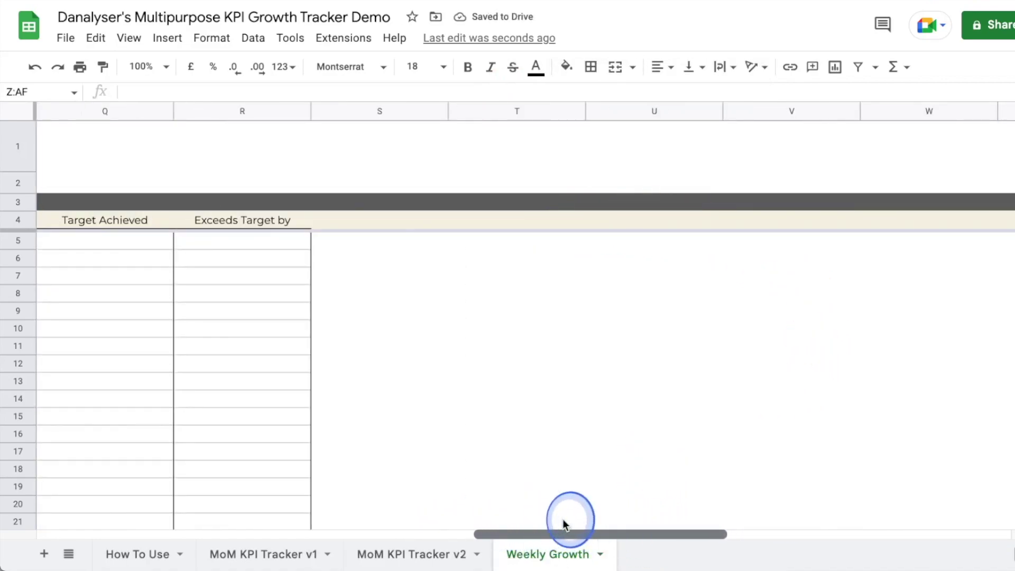
{"action": "left_click_drag", "start_coordinate": [562, 519], "coordinate": [867, 494]}
{"action": "right_click", "coordinate": [646, 113]}
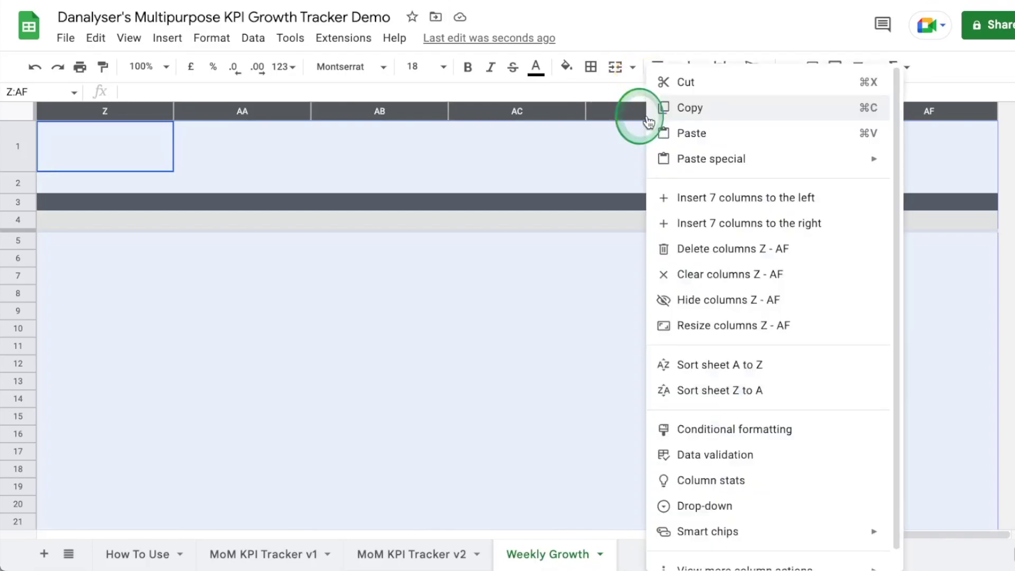
{"action": "left_click", "coordinate": [748, 223]}
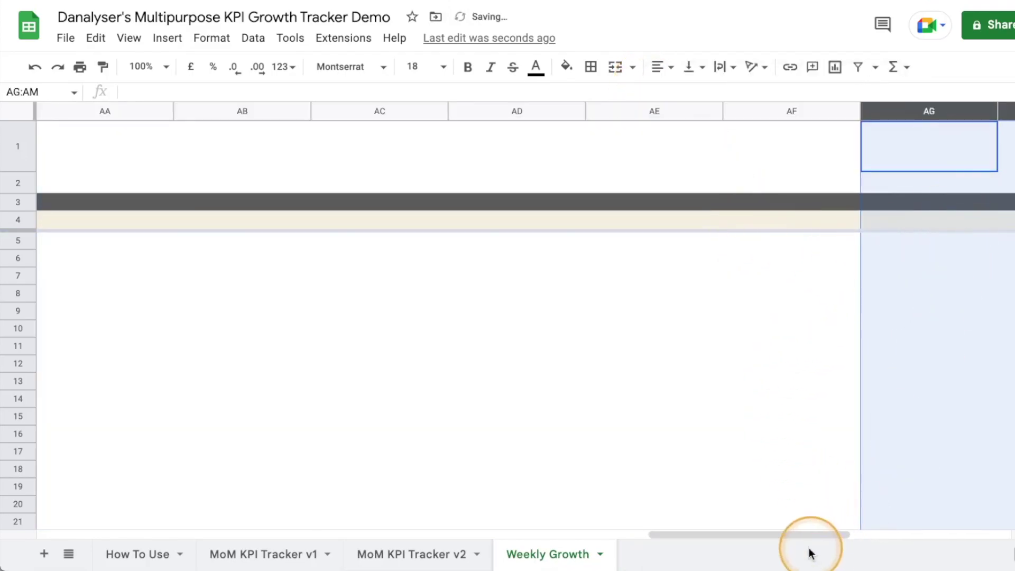
{"action": "left_click_drag", "start_coordinate": [804, 535], "coordinate": [397, 522]}
{"action": "left_click", "coordinate": [277, 109]}
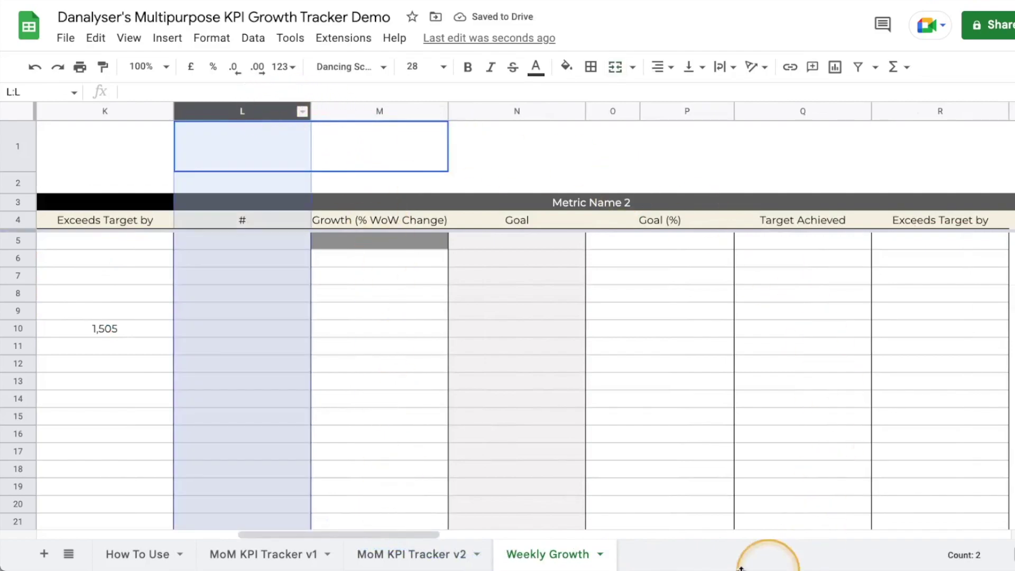
Copy the Metric Name 2 columns L–R and paste them into columns S–Y
{"action": "left_click_drag", "start_coordinate": [439, 535], "coordinate": [390, 481]}
{"action": "left_click", "coordinate": [356, 112], "text": "shift"}
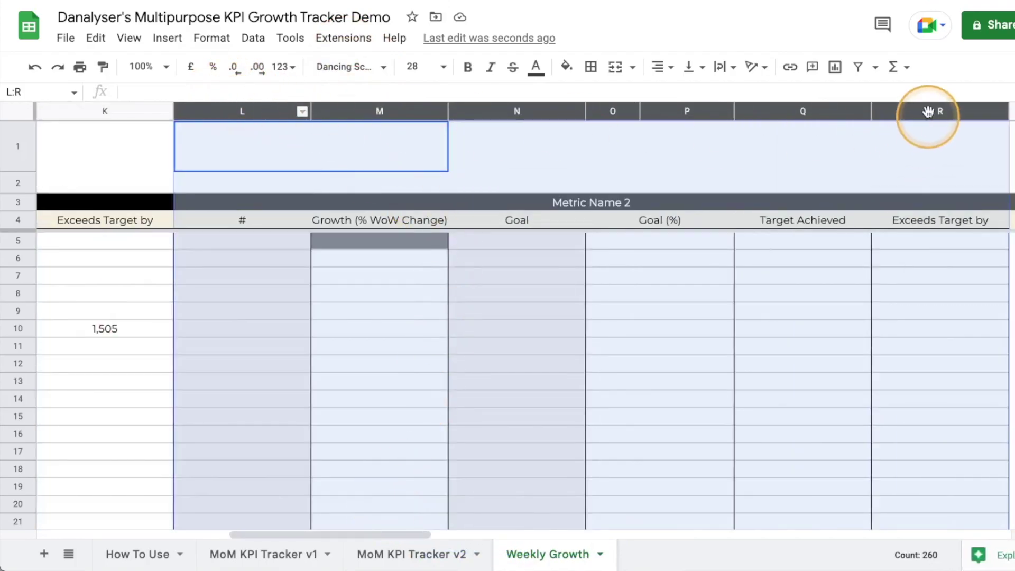
{"action": "right_click", "coordinate": [379, 111]}
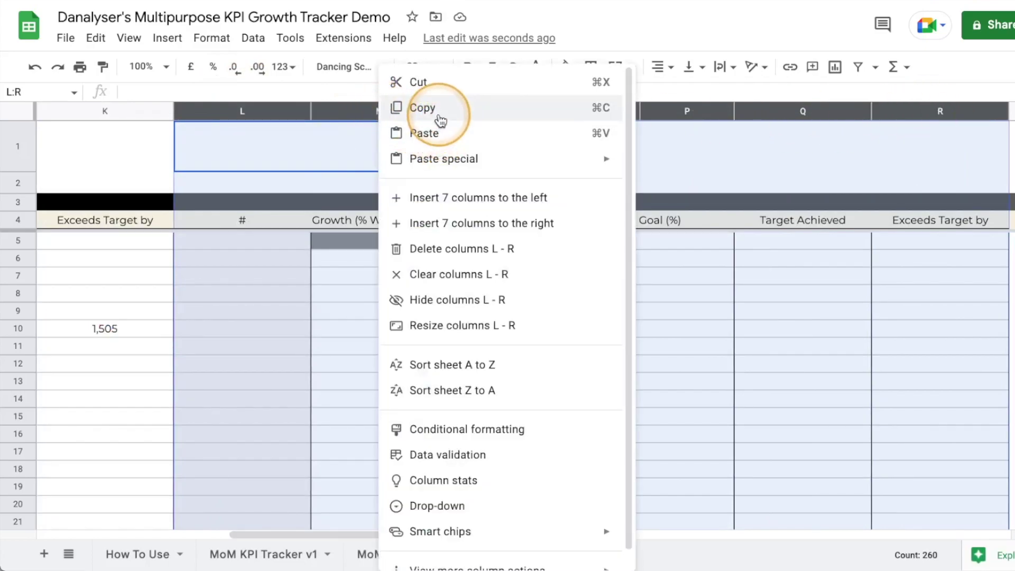
{"action": "left_click", "coordinate": [440, 120]}
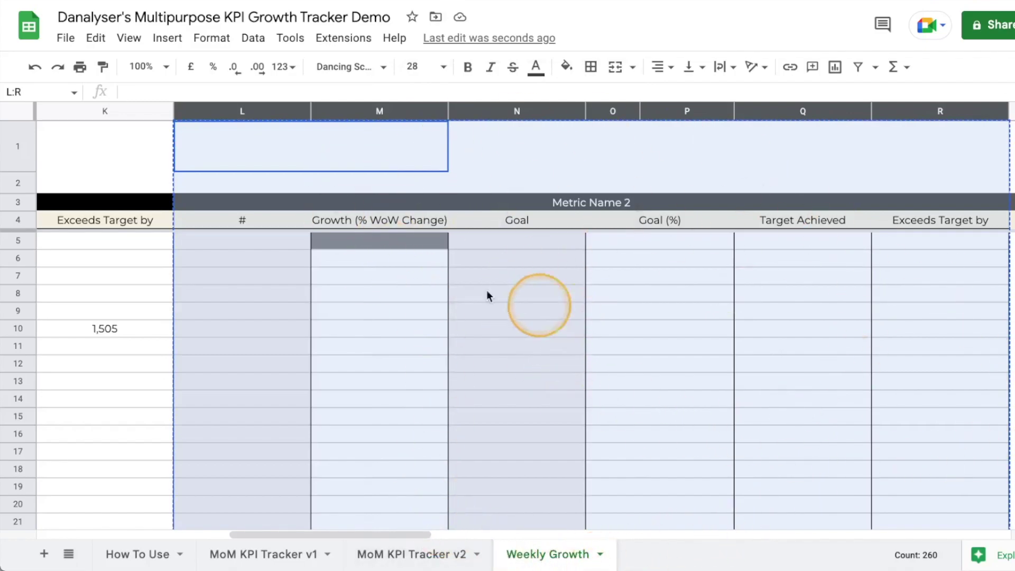
{"action": "left_click_drag", "start_coordinate": [333, 534], "coordinate": [504, 540]}
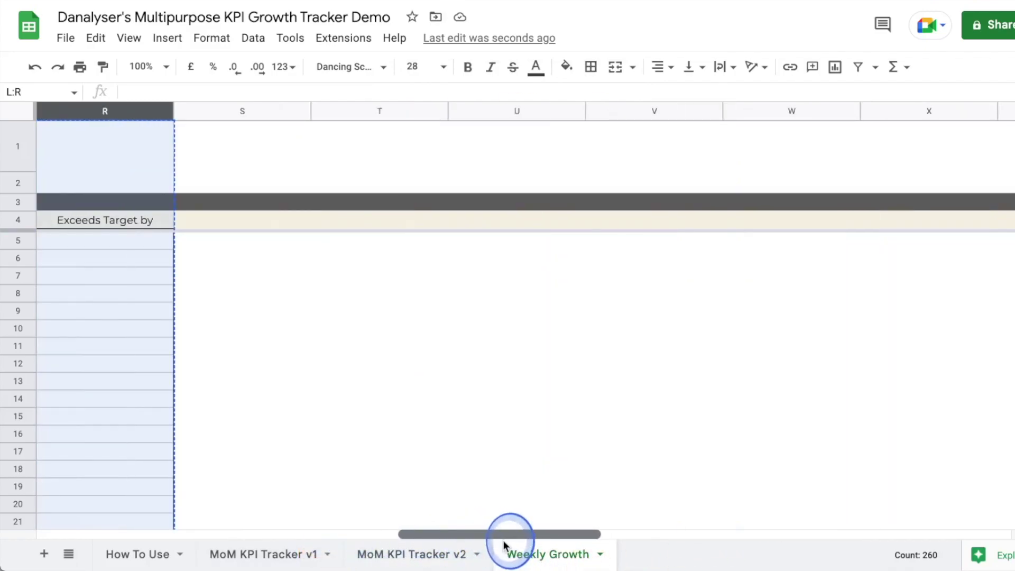
{"action": "left_click", "coordinate": [231, 111]}
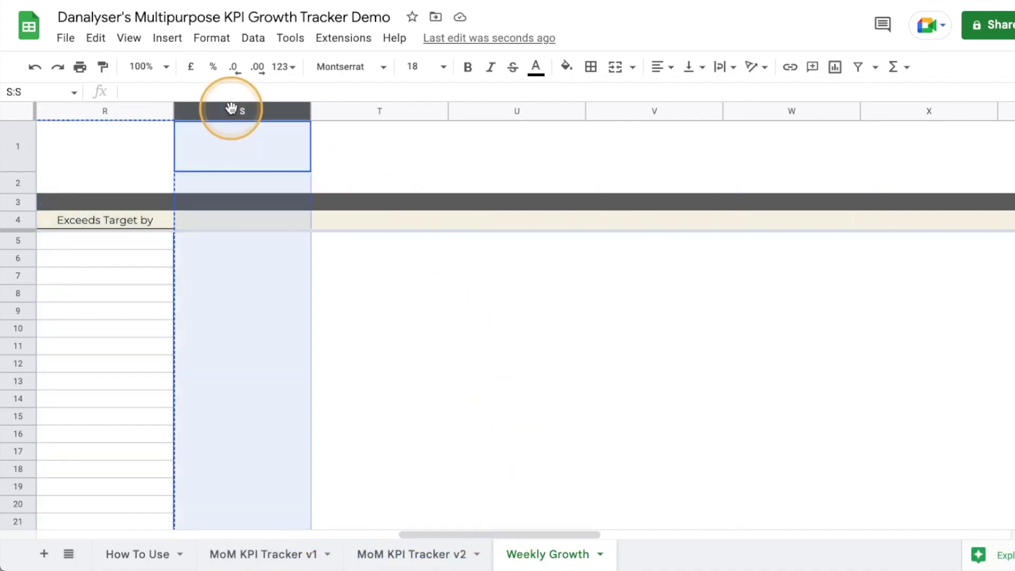
{"action": "right_click", "coordinate": [231, 109]}
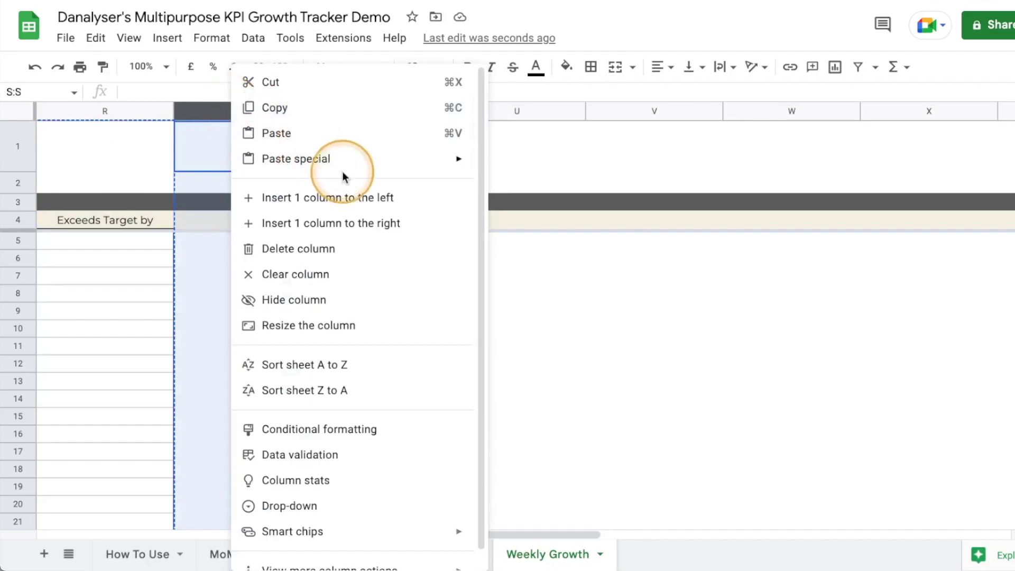
{"action": "left_click", "coordinate": [342, 135]}
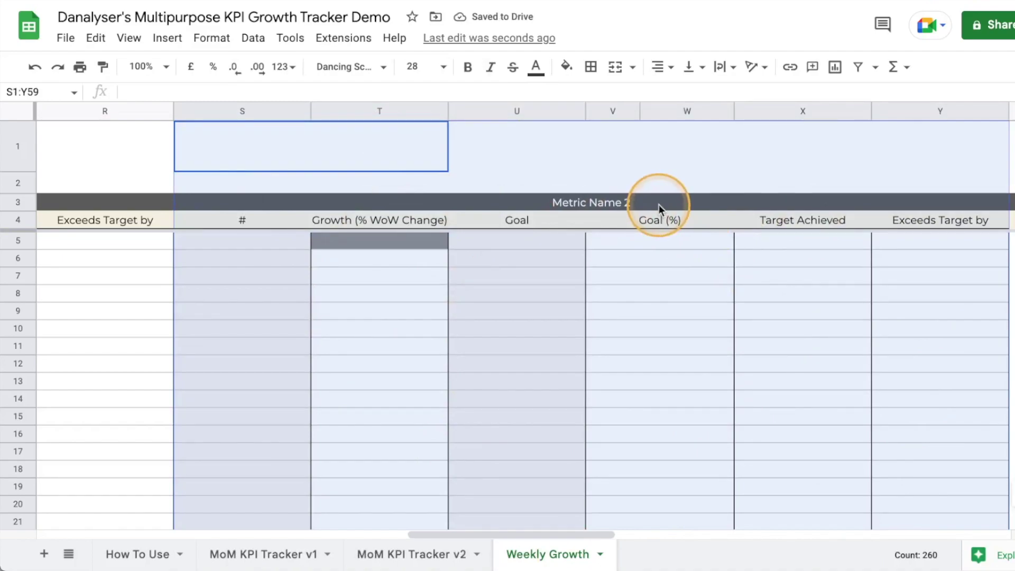
{"action": "left_click_drag", "start_coordinate": [535, 535], "coordinate": [585, 532]}
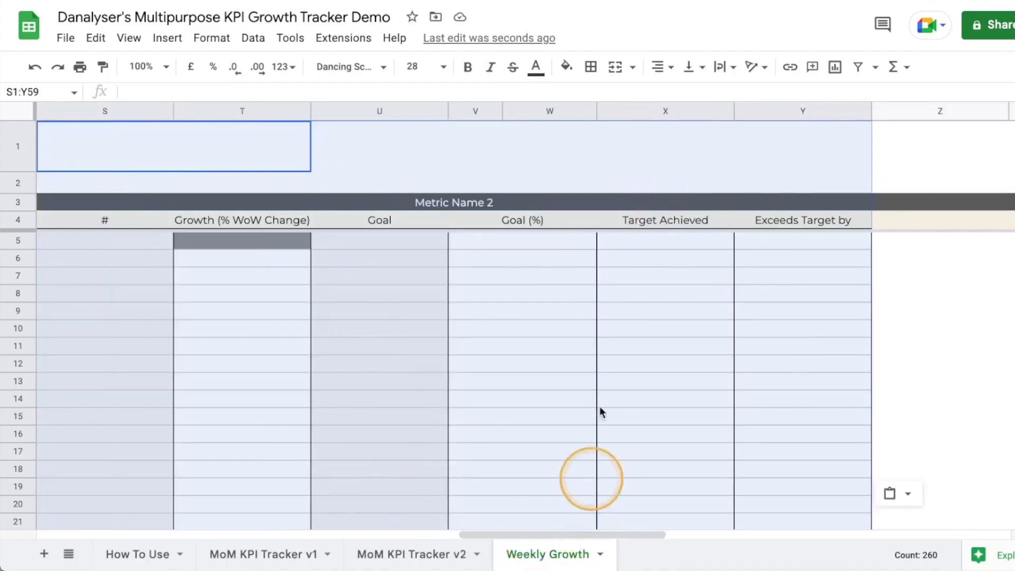
Retitle the block in columns S–Y as Metric Name 3
{"action": "left_click", "coordinate": [524, 202]}
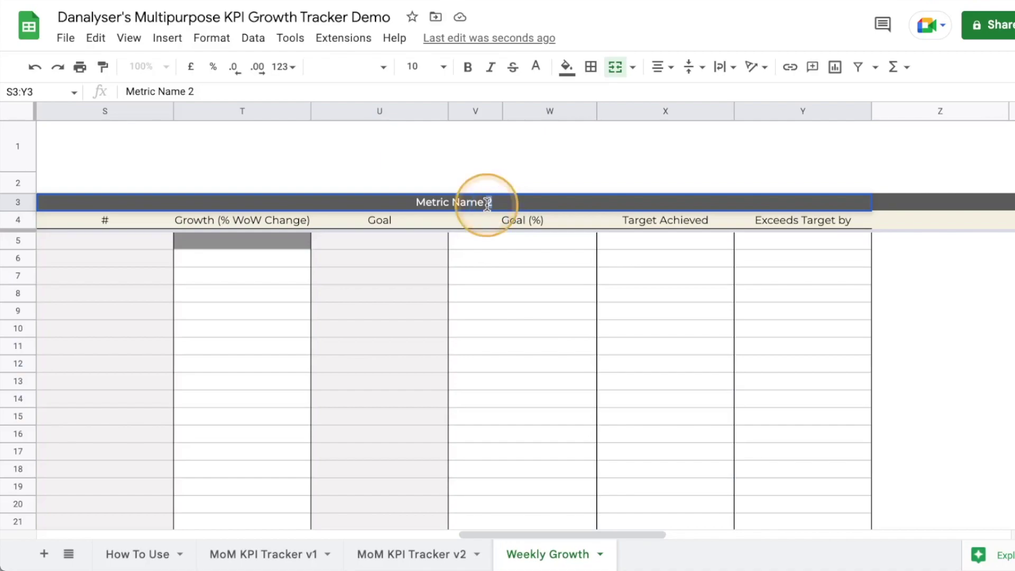
{"action": "key", "text": "ctrl+v"}
{"action": "key", "text": "Return"}
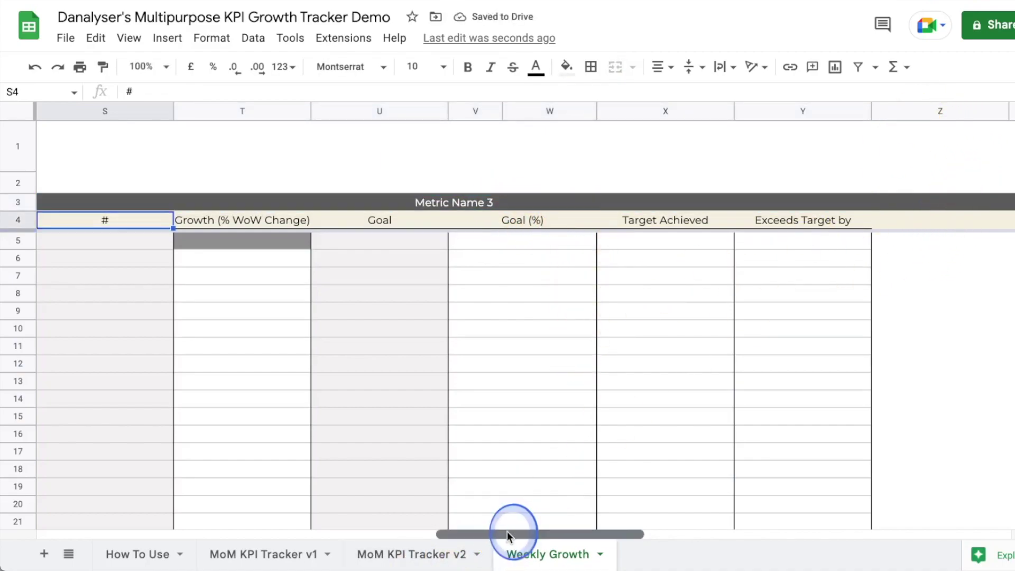
{"action": "left_click_drag", "start_coordinate": [506, 531], "coordinate": [617, 531]}
Paste another copy of the block at column Z and title it Metric Name 5
{"action": "left_click", "coordinate": [500, 114]}
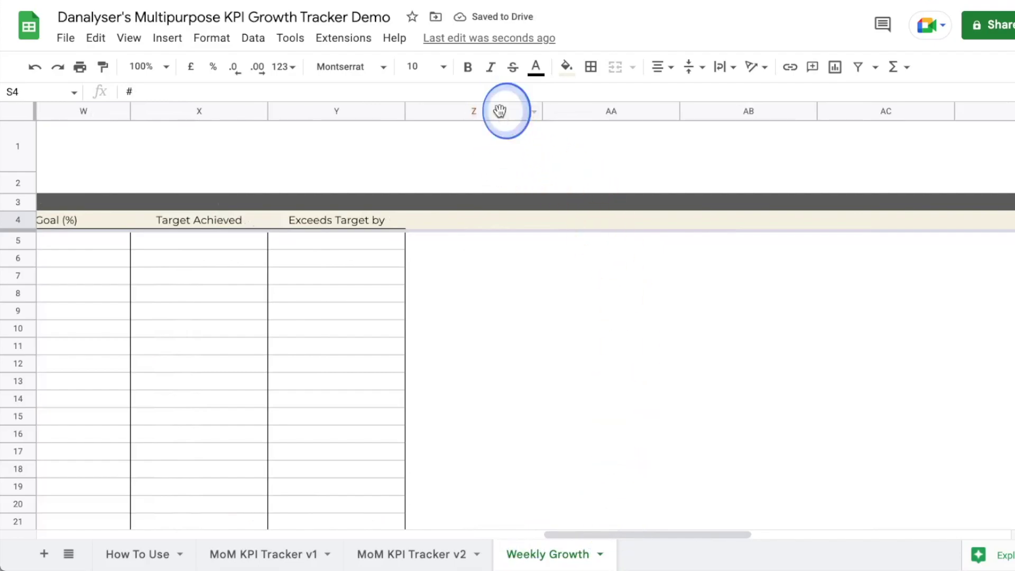
{"action": "right_click", "coordinate": [499, 114]}
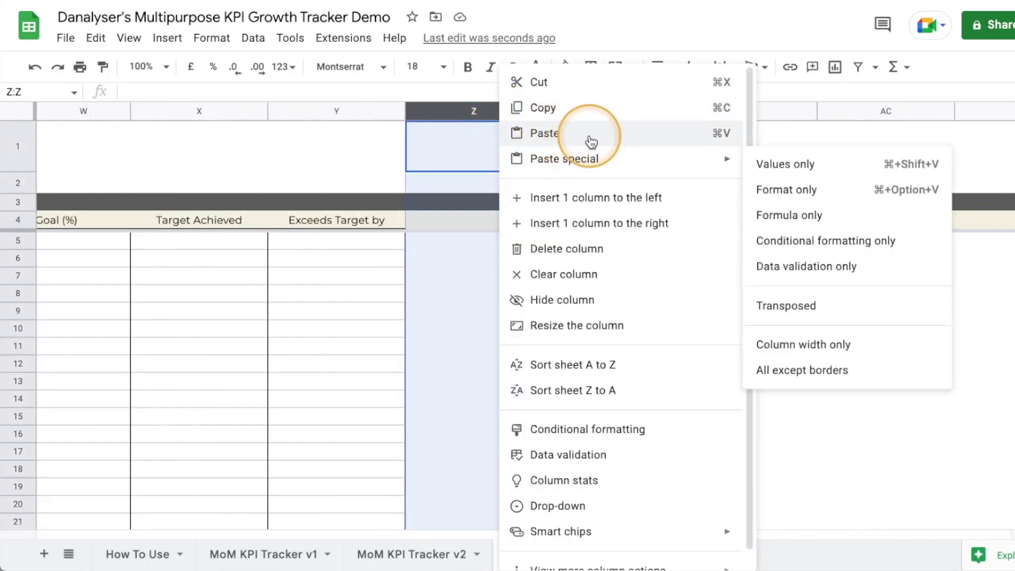
{"action": "left_click", "coordinate": [589, 135]}
{"action": "left_click_drag", "start_coordinate": [719, 534], "coordinate": [771, 531]}
{"action": "left_click", "coordinate": [639, 188]}
{"action": "left_click", "coordinate": [636, 201]}
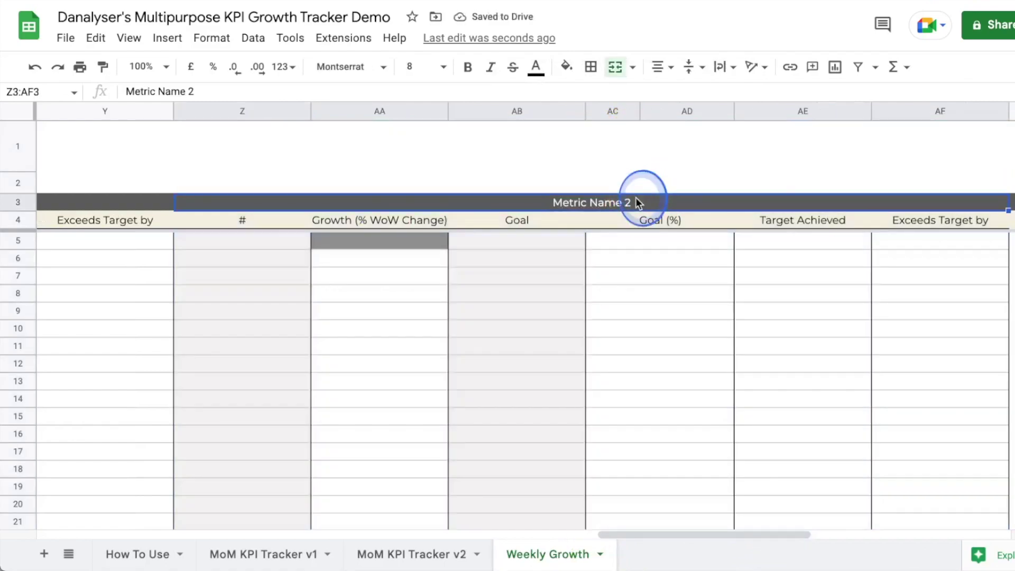
{"action": "left_click", "coordinate": [686, 347]}
{"action": "left_click_drag", "start_coordinate": [731, 536], "coordinate": [848, 528]}
Paste a further copy at column AG and title it Metric Name 6
{"action": "left_click", "coordinate": [509, 106]}
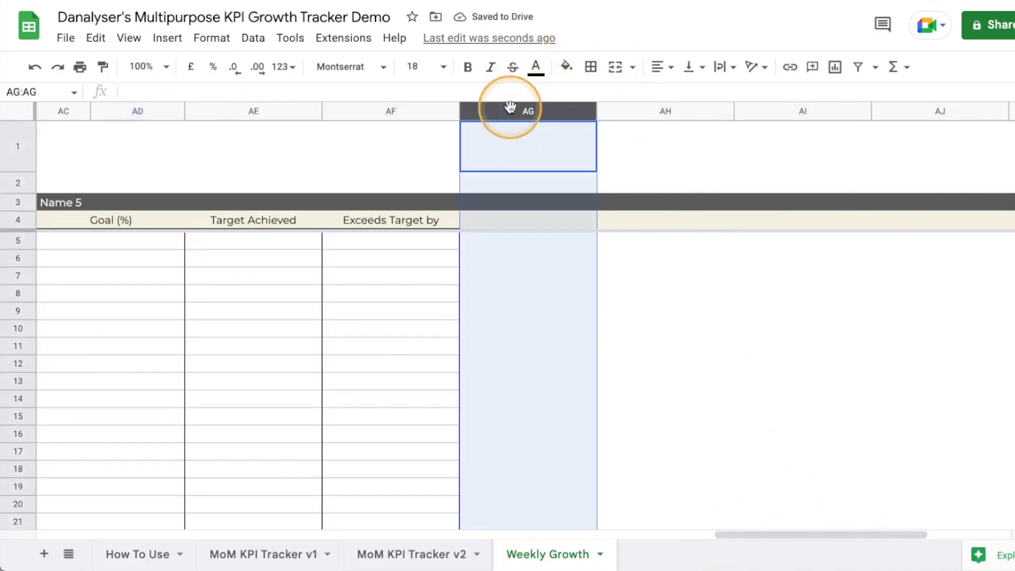
{"action": "right_click", "coordinate": [509, 106]}
{"action": "left_click", "coordinate": [569, 132]}
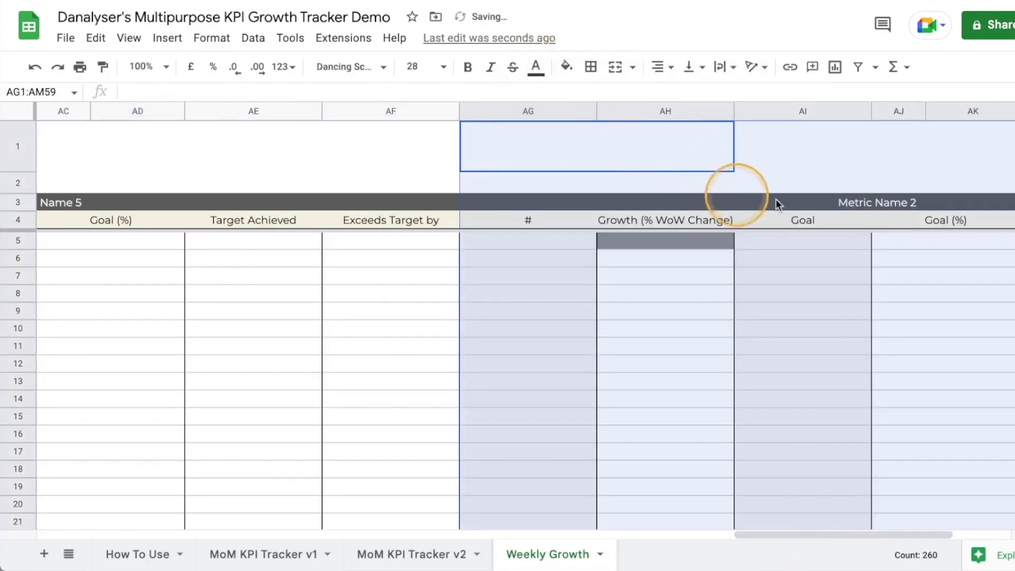
{"action": "left_click", "coordinate": [846, 202]}
{"action": "double_click", "coordinate": [783, 202]}
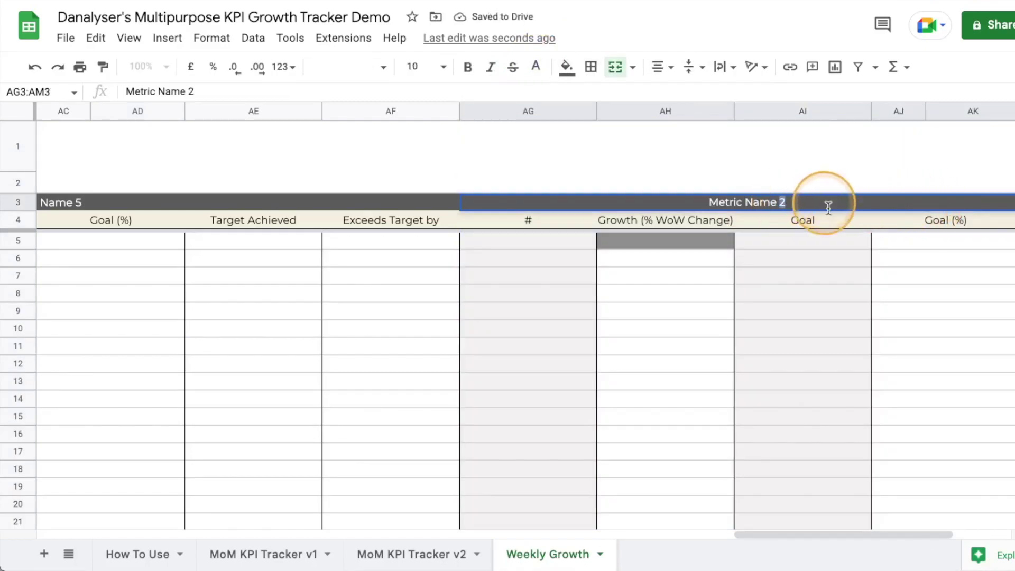
{"action": "type", "text": "6"}
{"action": "left_click", "coordinate": [825, 327]}
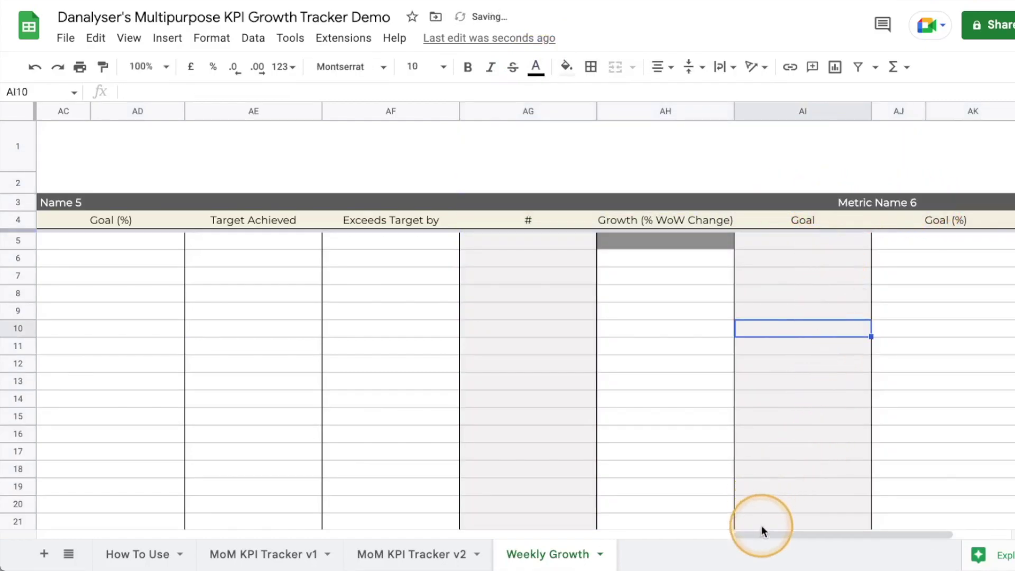
{"action": "left_click_drag", "start_coordinate": [760, 534], "coordinate": [652, 449]}
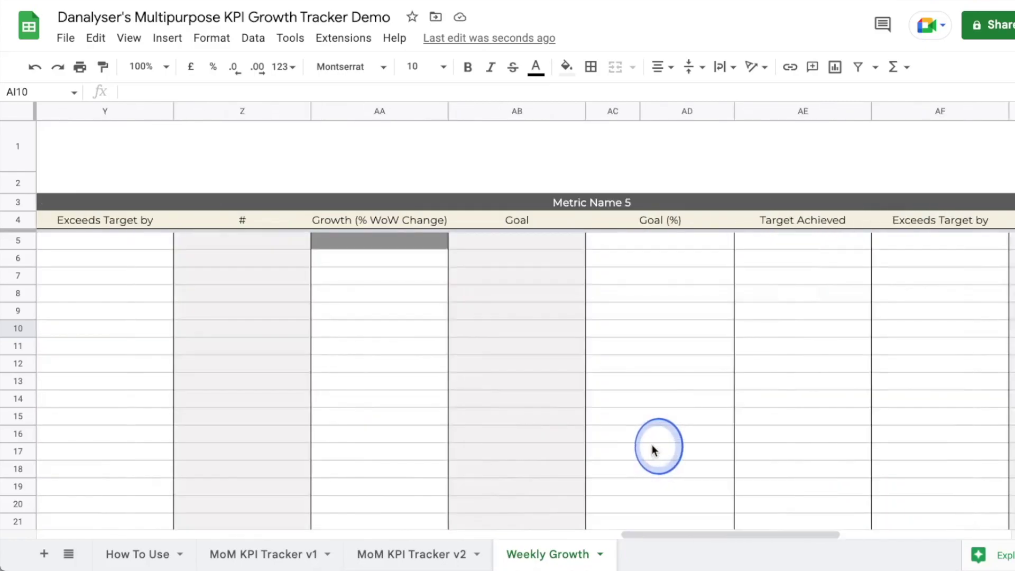
Enter Metric Name 5 weekly counts 5, 6, 1 and 58 in Z5:Z8
{"action": "left_click_drag", "start_coordinate": [678, 535], "coordinate": [610, 533]}
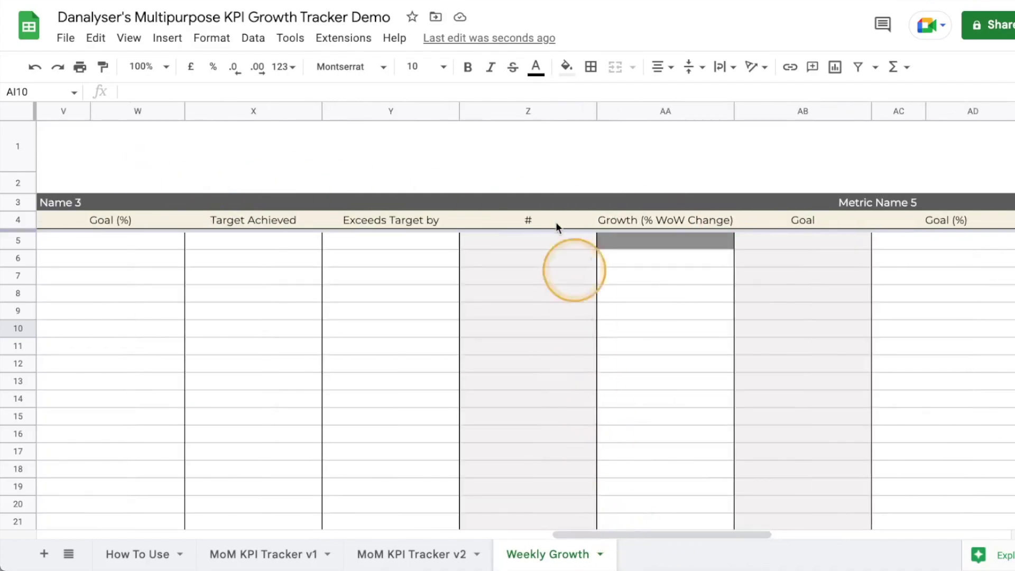
{"action": "left_click", "coordinate": [535, 246]}
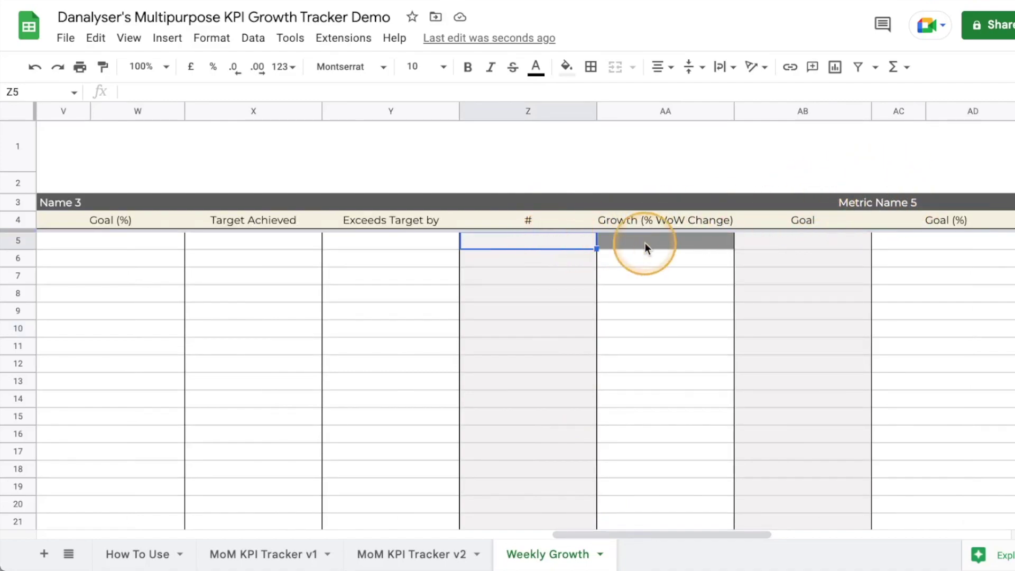
{"action": "type", "text": "5"}
{"action": "key", "text": "Return"}
{"action": "type", "text": "6"}
{"action": "key", "text": "Return"}
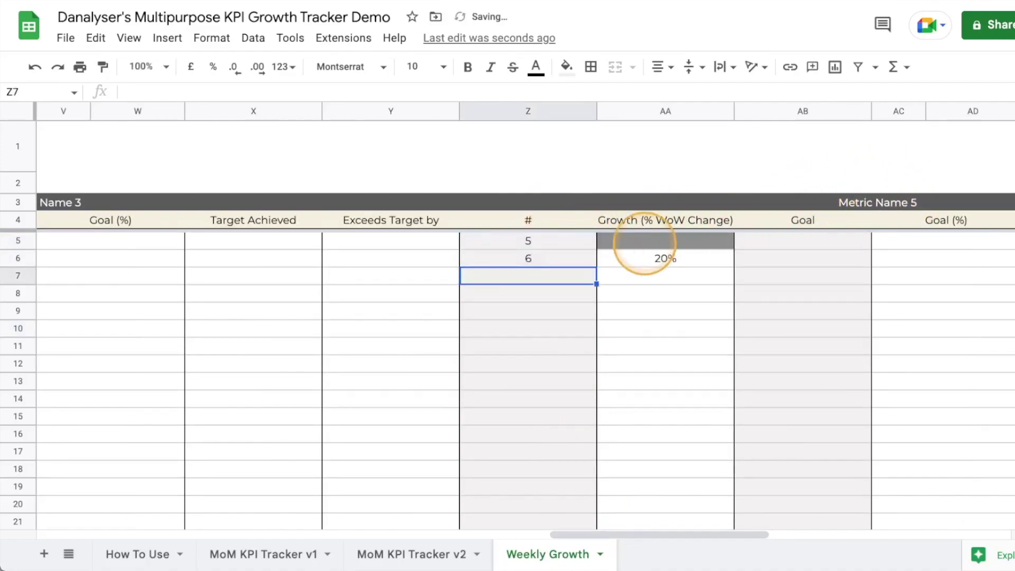
{"action": "type", "text": "1"}
{"action": "key", "text": "Return"}
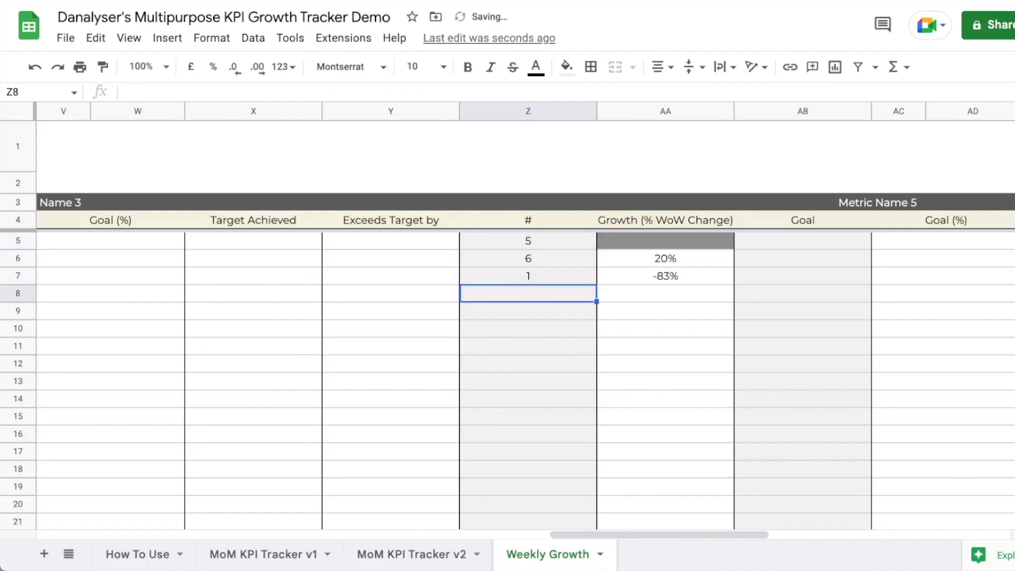
{"action": "type", "text": "58"}
{"action": "key", "text": "Return"}
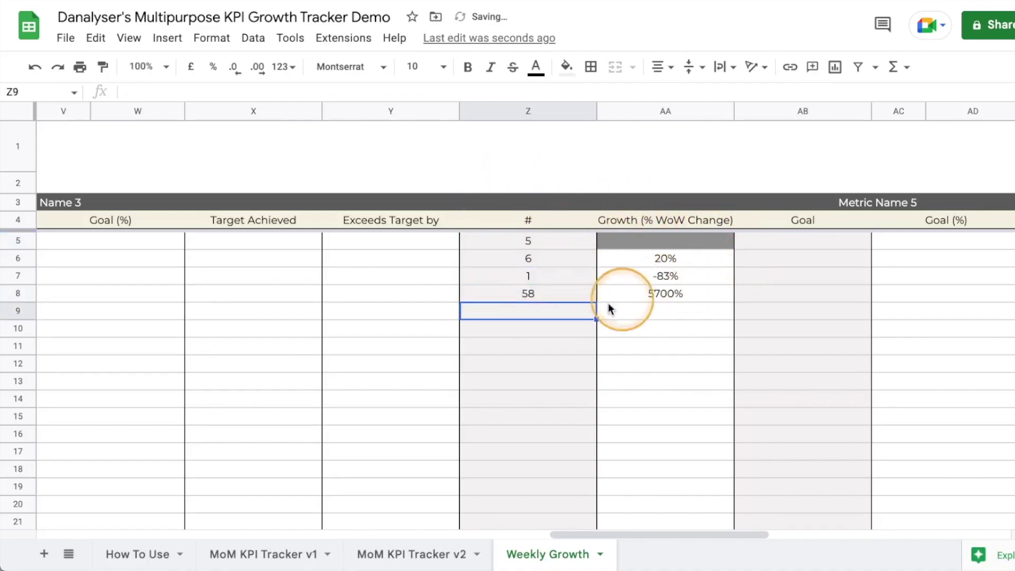
Enter Metric Name 5 goals 5, 1 and 6 in AB5:AB7
{"action": "left_click", "coordinate": [794, 239]}
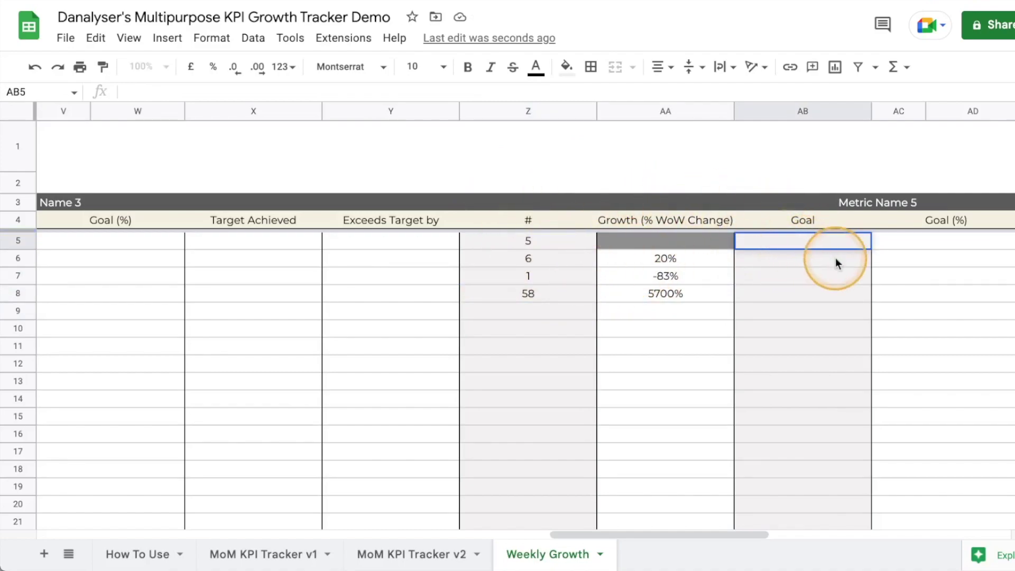
{"action": "key", "text": "Return"}
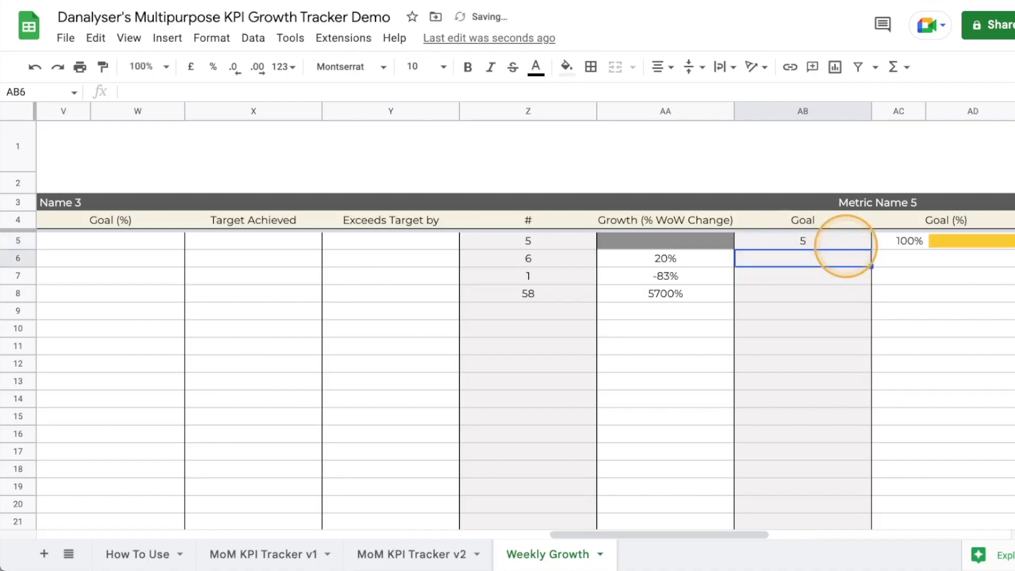
{"action": "key", "text": "Return"}
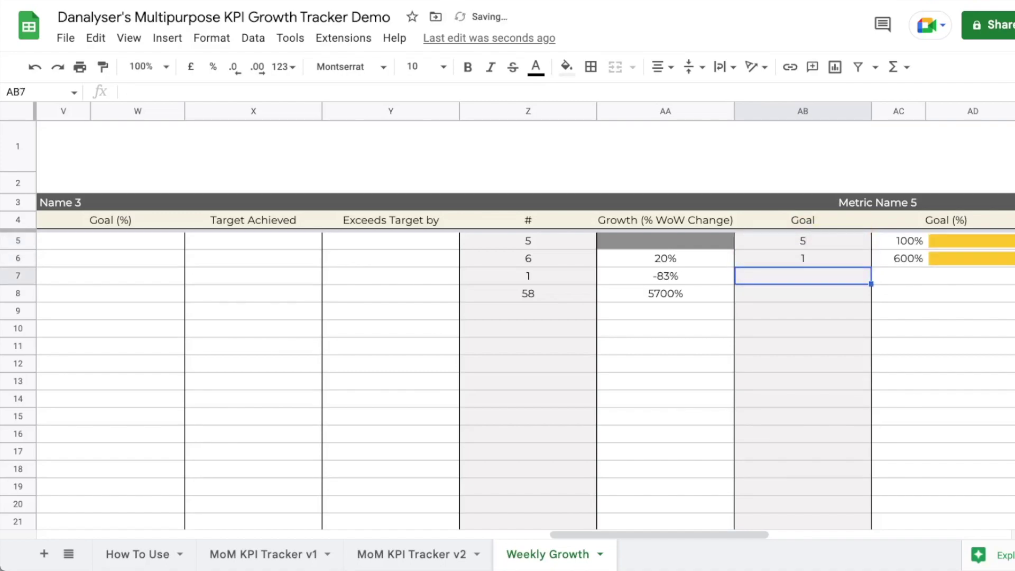
{"action": "type", "text": "6"}
{"action": "key", "text": "Return"}
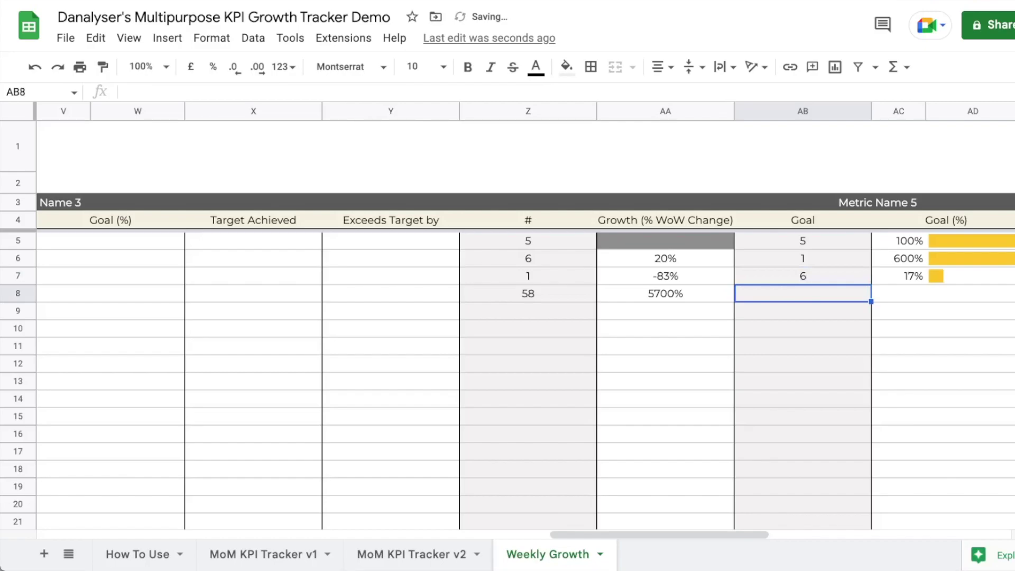
Enter Metric Name 6 weekly counts 52, 100 and 65 in AG5:AG7
{"action": "left_click_drag", "start_coordinate": [721, 535], "coordinate": [823, 519]}
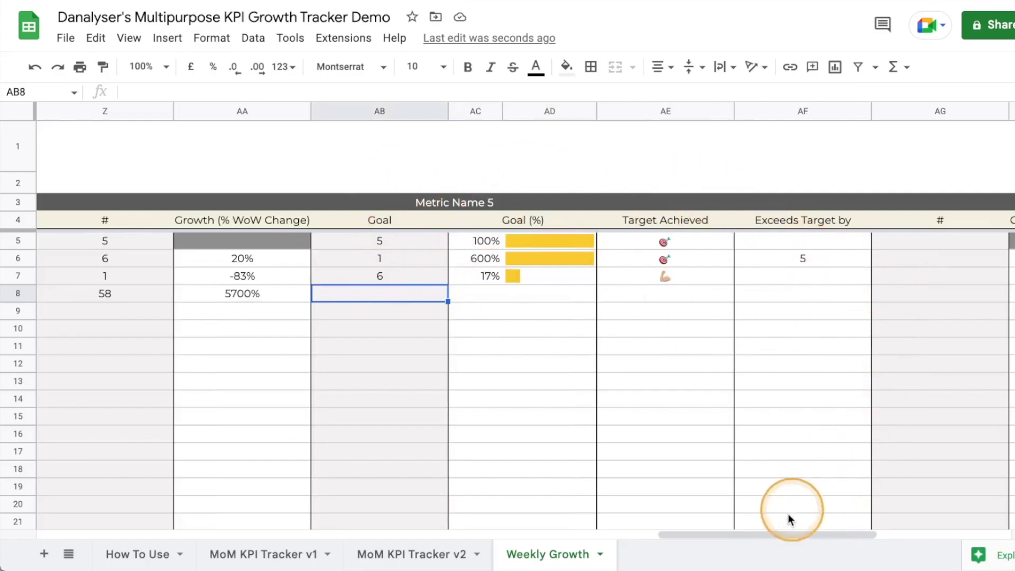
{"action": "left_click_drag", "start_coordinate": [782, 533], "coordinate": [894, 533]}
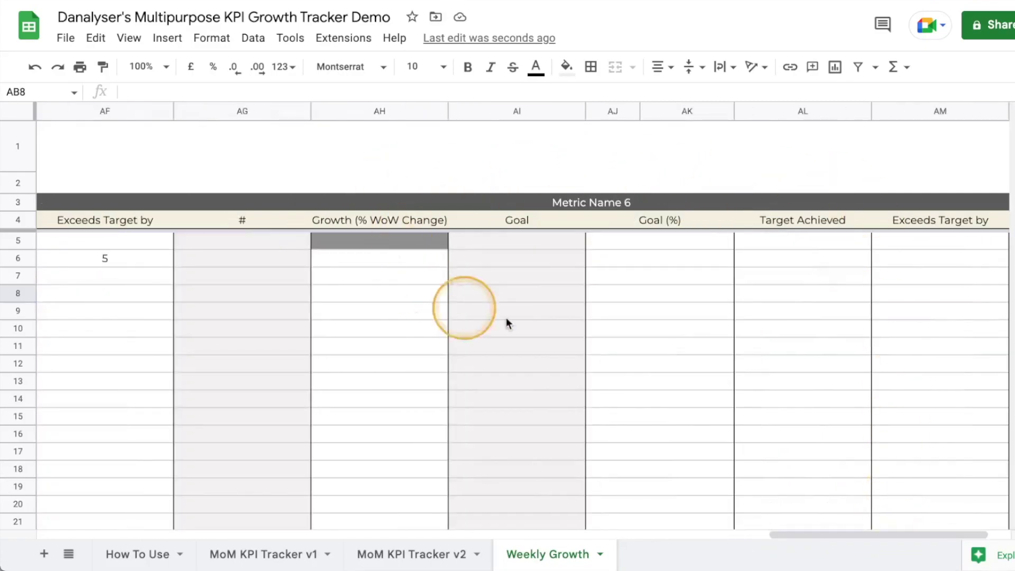
{"action": "left_click", "coordinate": [254, 241]}
{"action": "type", "text": "52"}
{"action": "key", "text": "Return"}
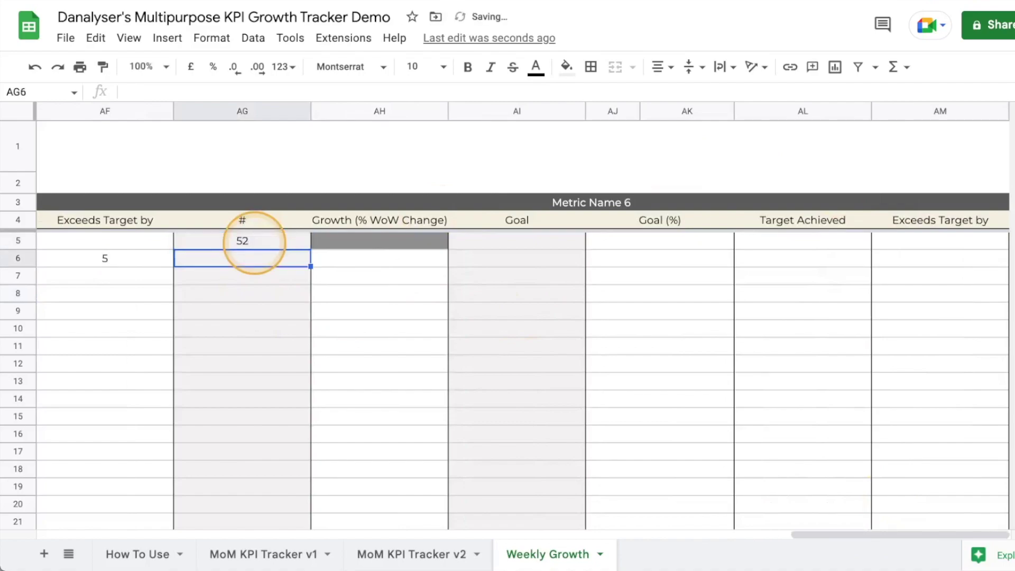
{"action": "type", "text": "100"}
{"action": "key", "text": "Return"}
{"action": "type", "text": "65"}
{"action": "key", "text": "Return"}
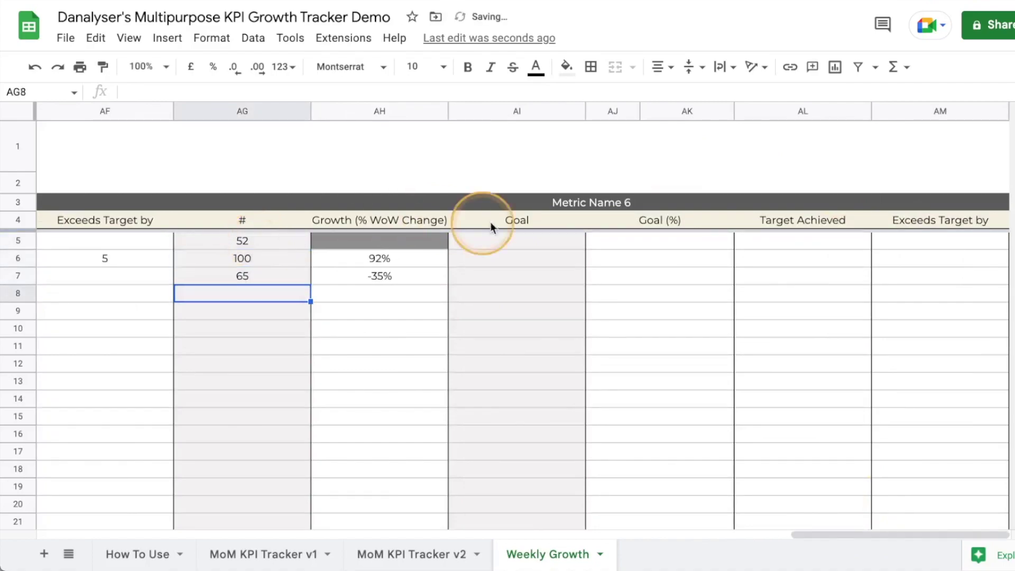
Enter Metric Name 6 goals 10, 52 and 366 in AI5:AI7
{"action": "left_click", "coordinate": [517, 242]}
{"action": "type", "text": "10"}
{"action": "key", "text": "Return"}
{"action": "type", "text": "52"}
{"action": "key", "text": "Return"}
{"action": "type", "text": "366"}
{"action": "key", "text": "Return"}
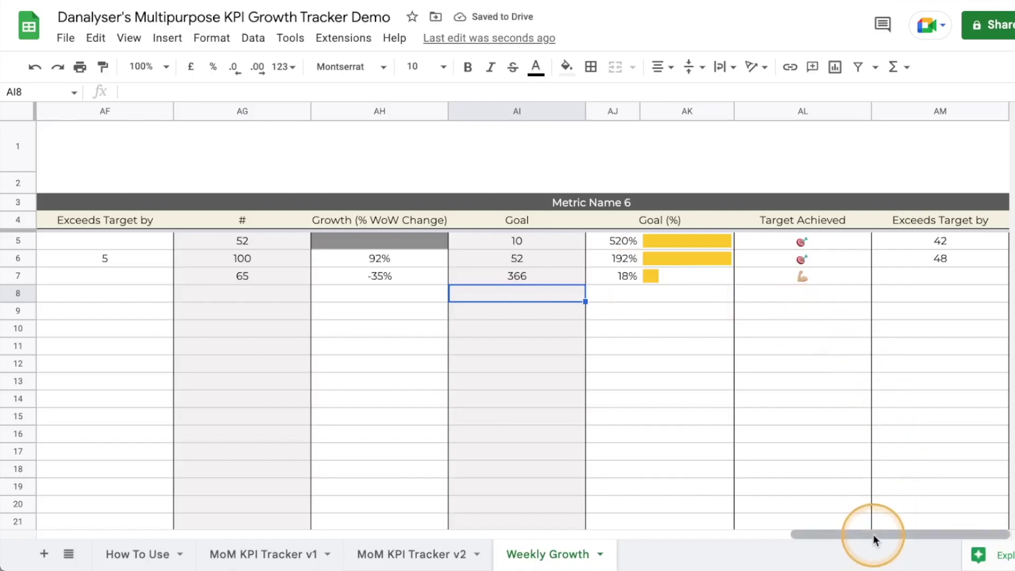
{"action": "left_click_drag", "start_coordinate": [873, 534], "coordinate": [74, 451]}
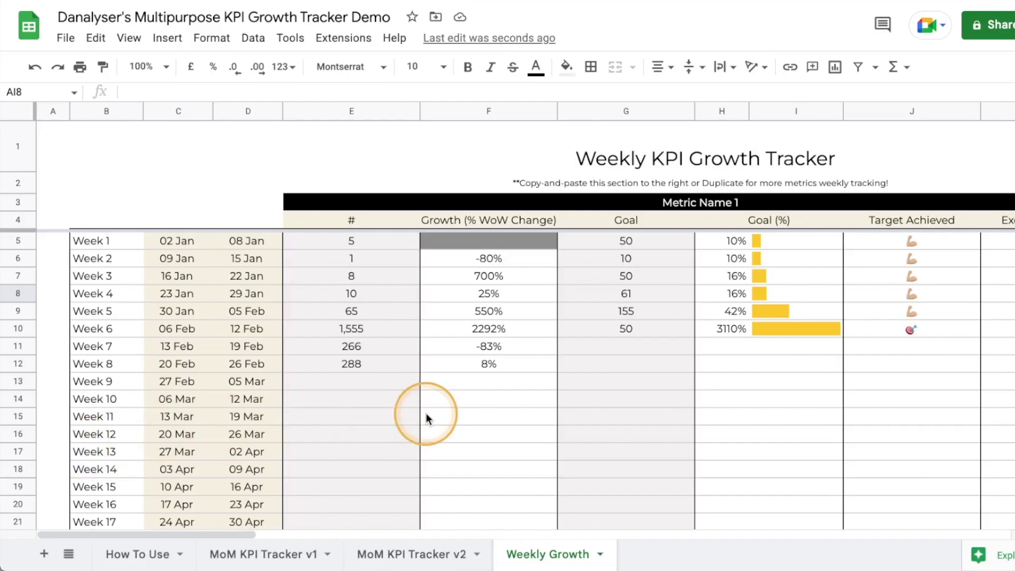